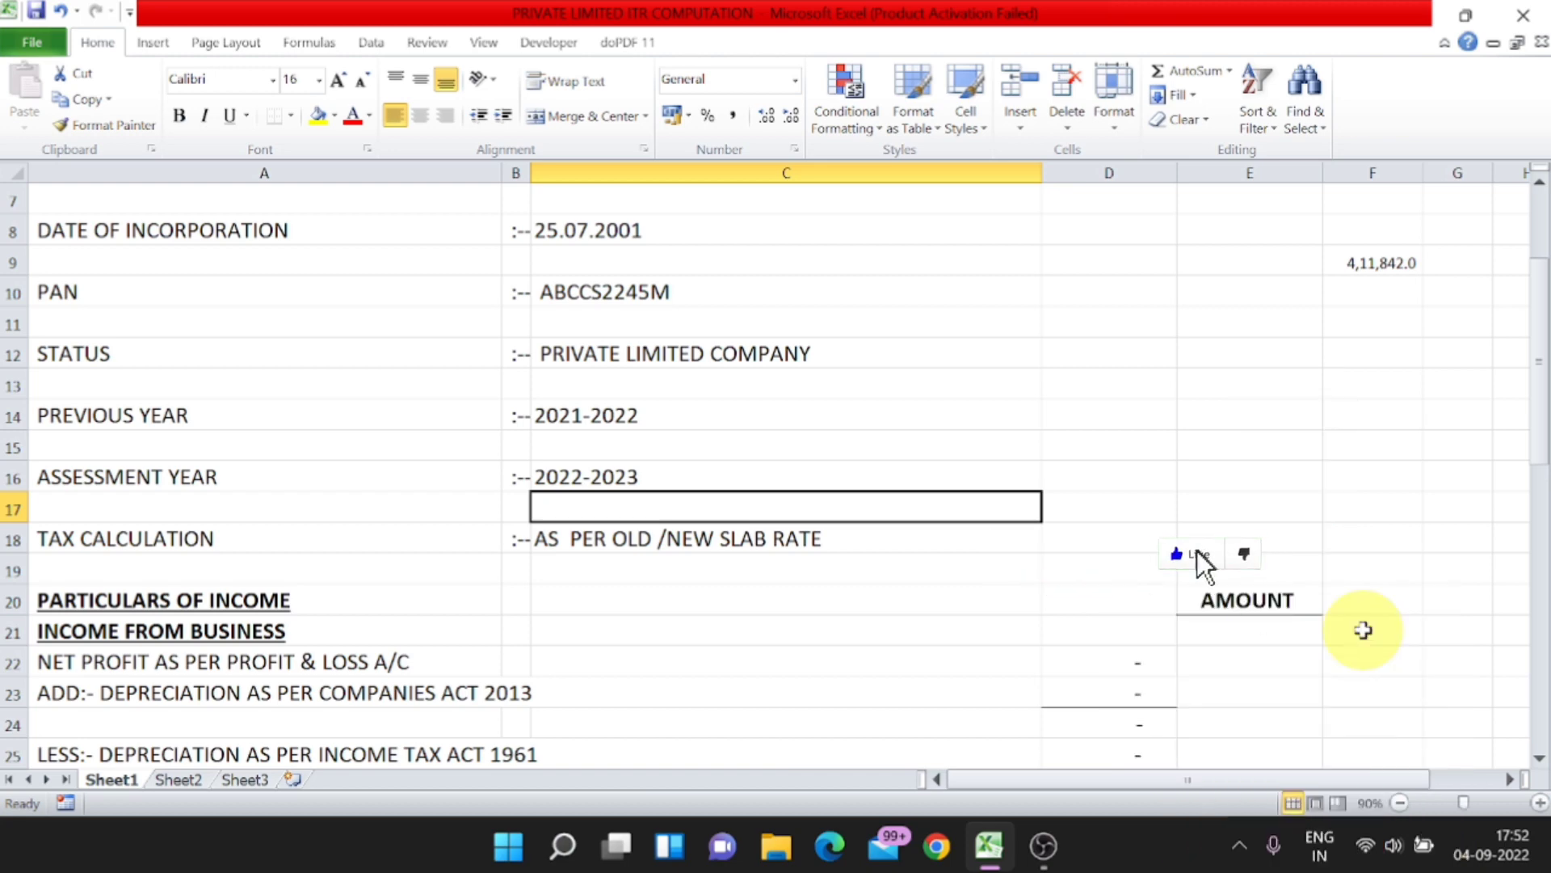
Step: Review the statement heading and the company's name, address, date of incorporation and PAN rows
scroll(1364, 630, up, 1)
scroll(962, 551, up, 1)
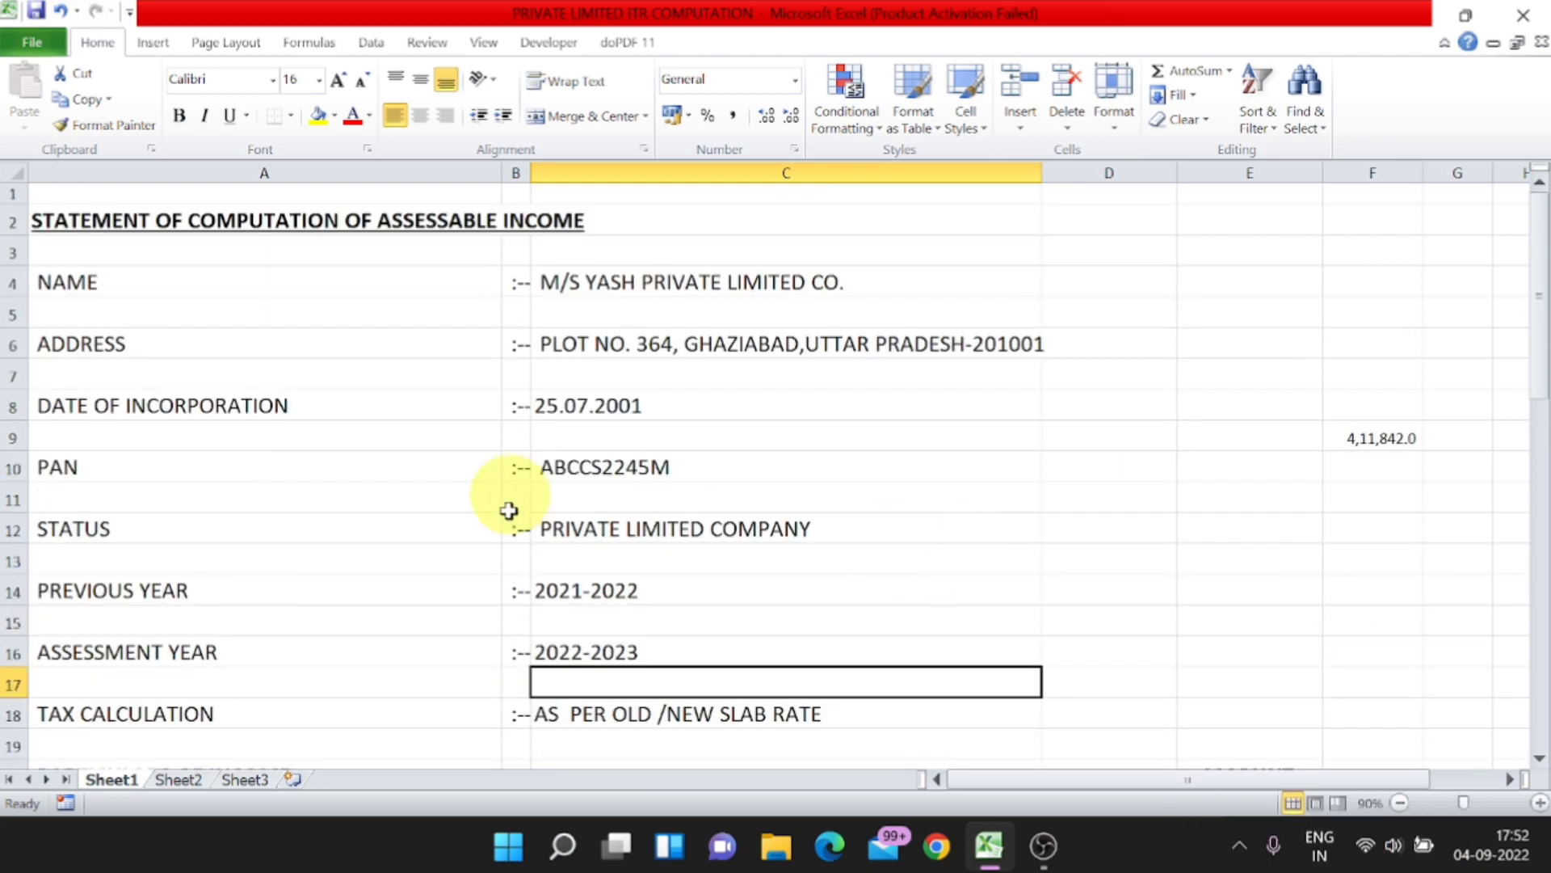
scroll(928, 536, down, 2)
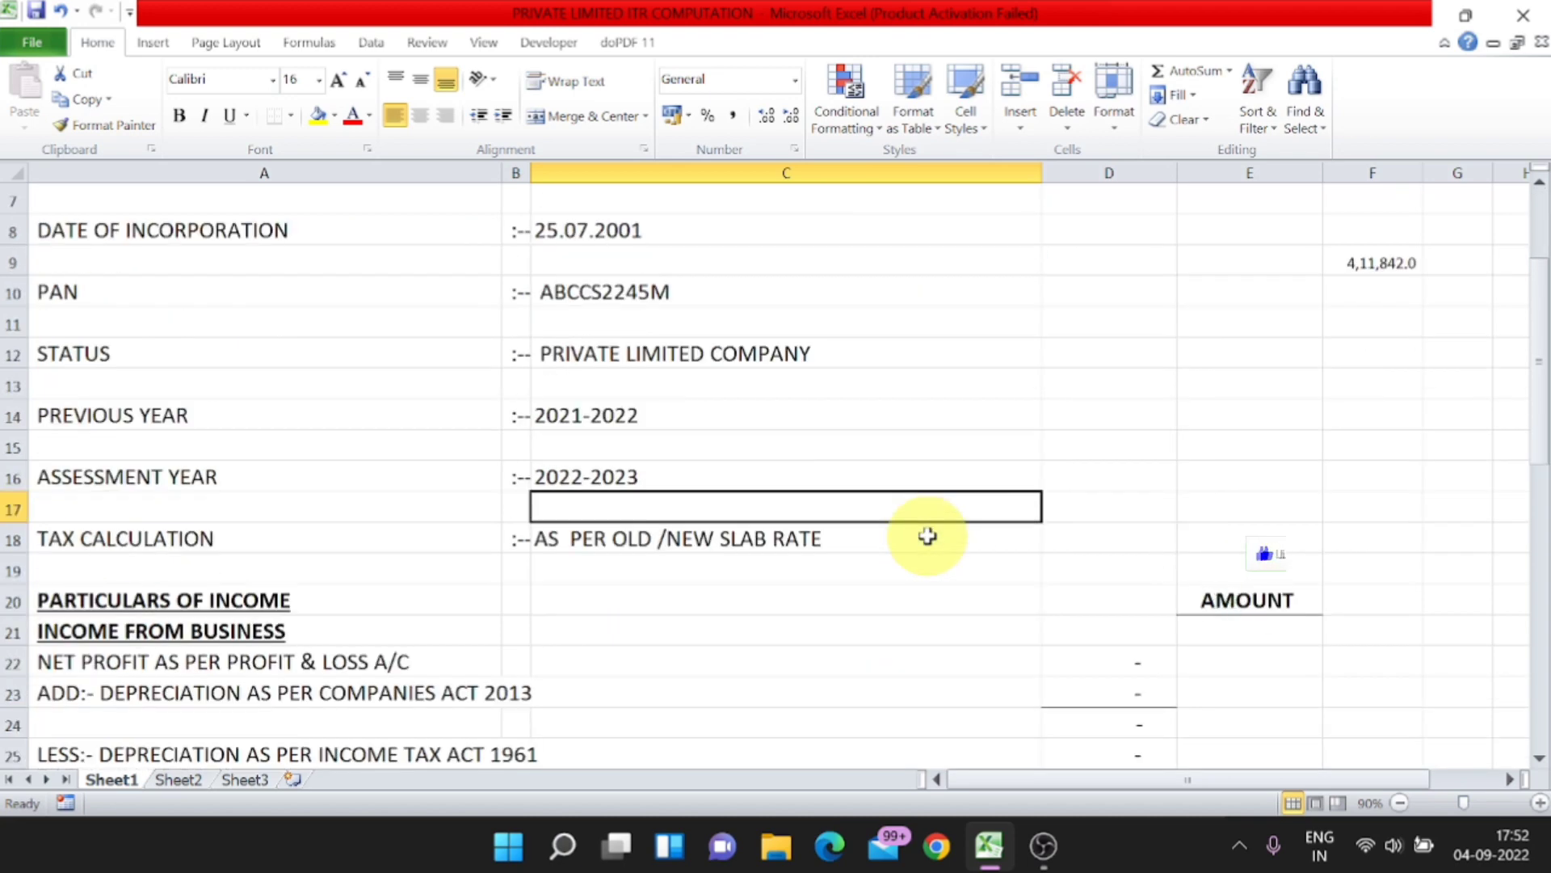
scroll(928, 536, up, 2)
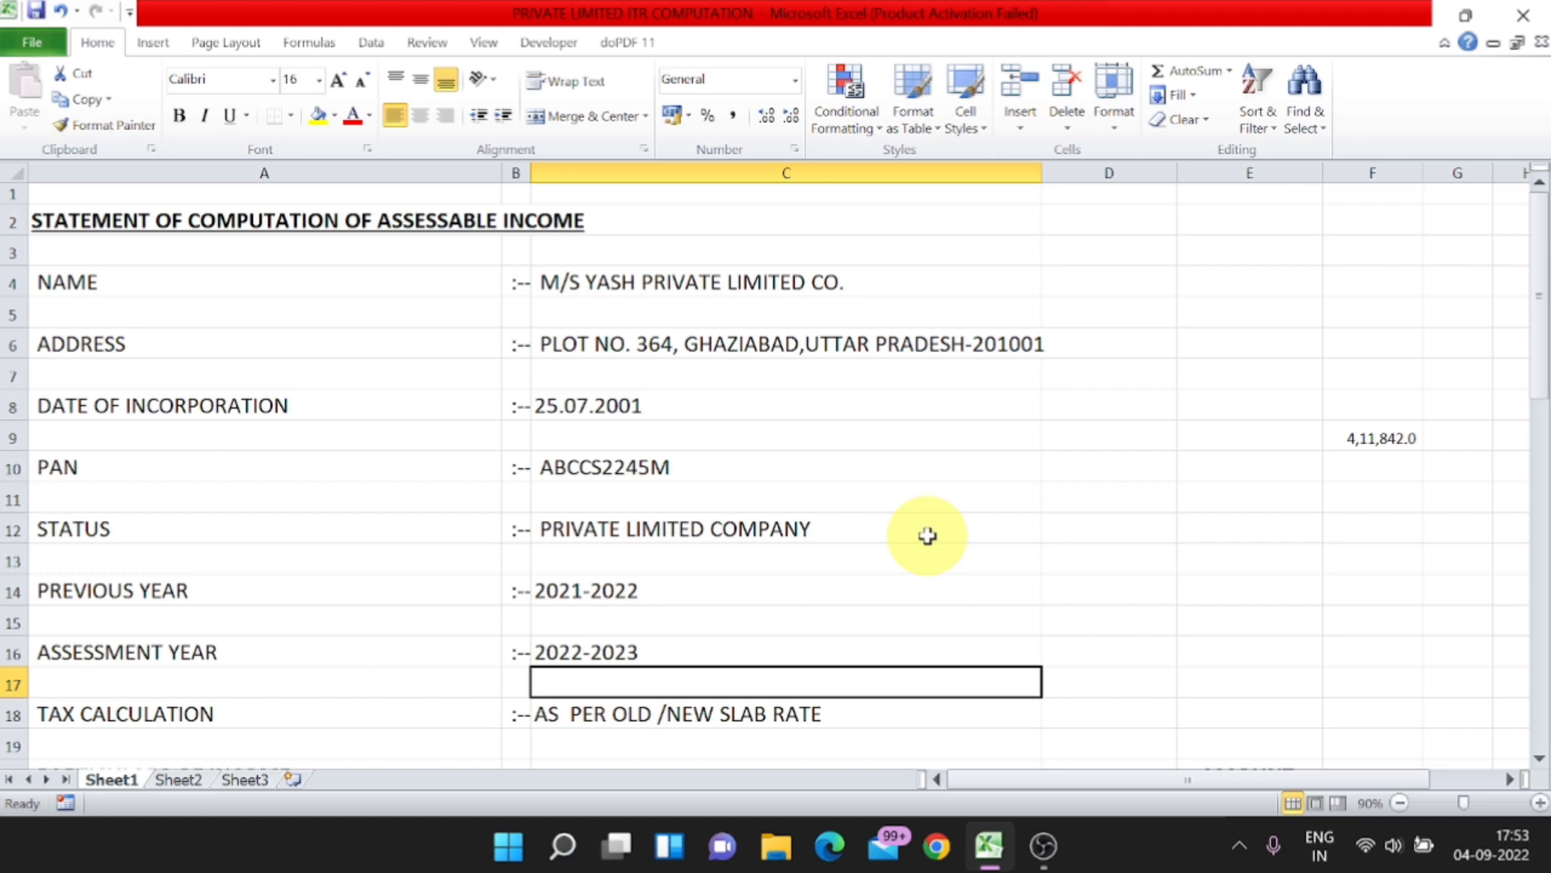
click(630, 224)
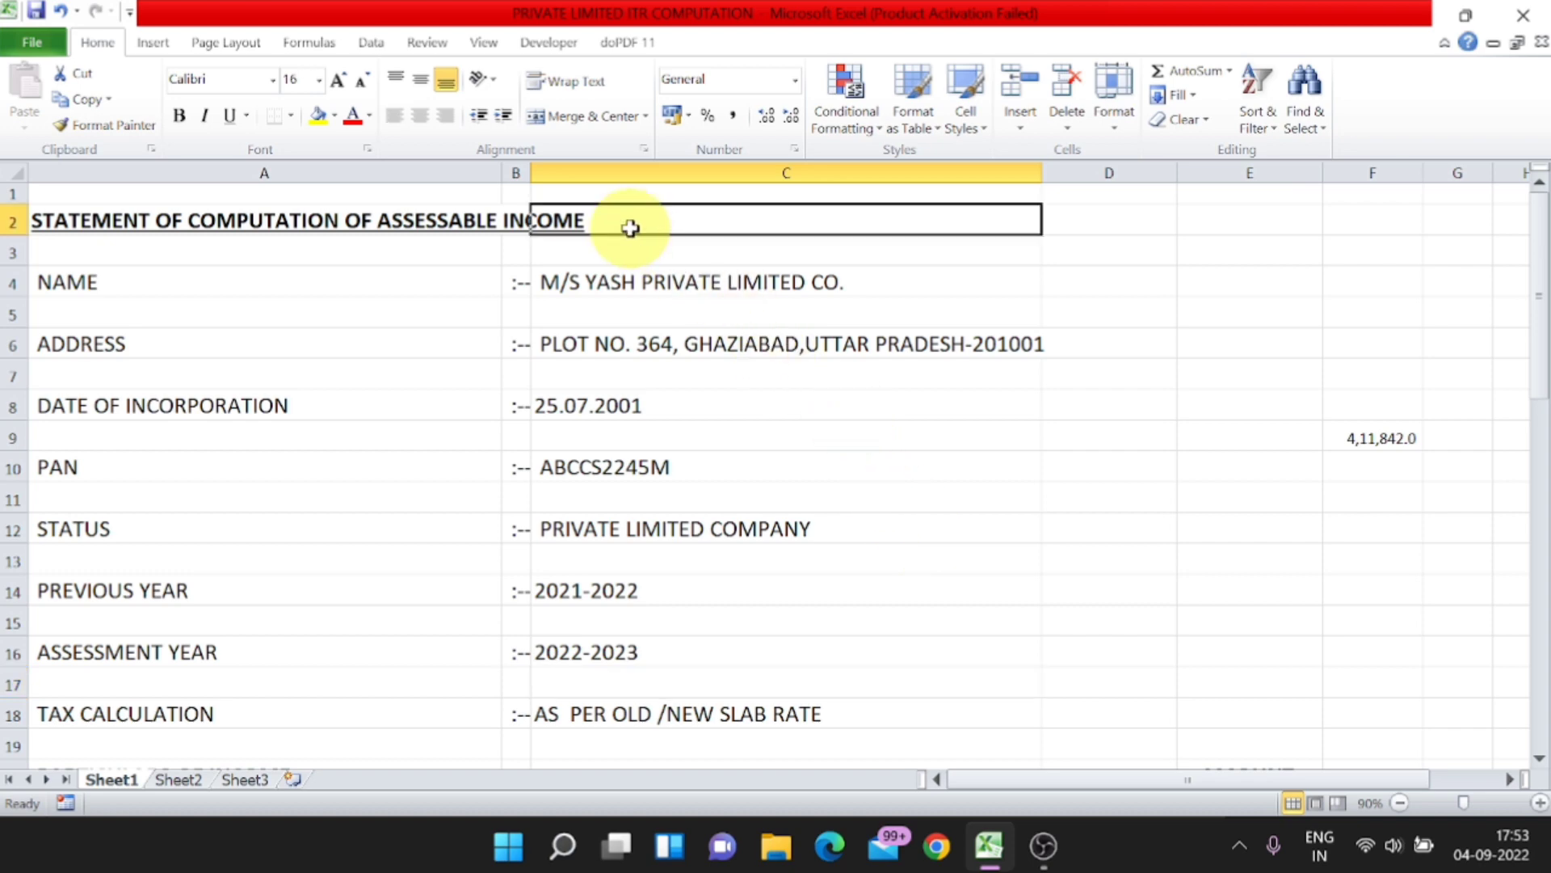
click(374, 219)
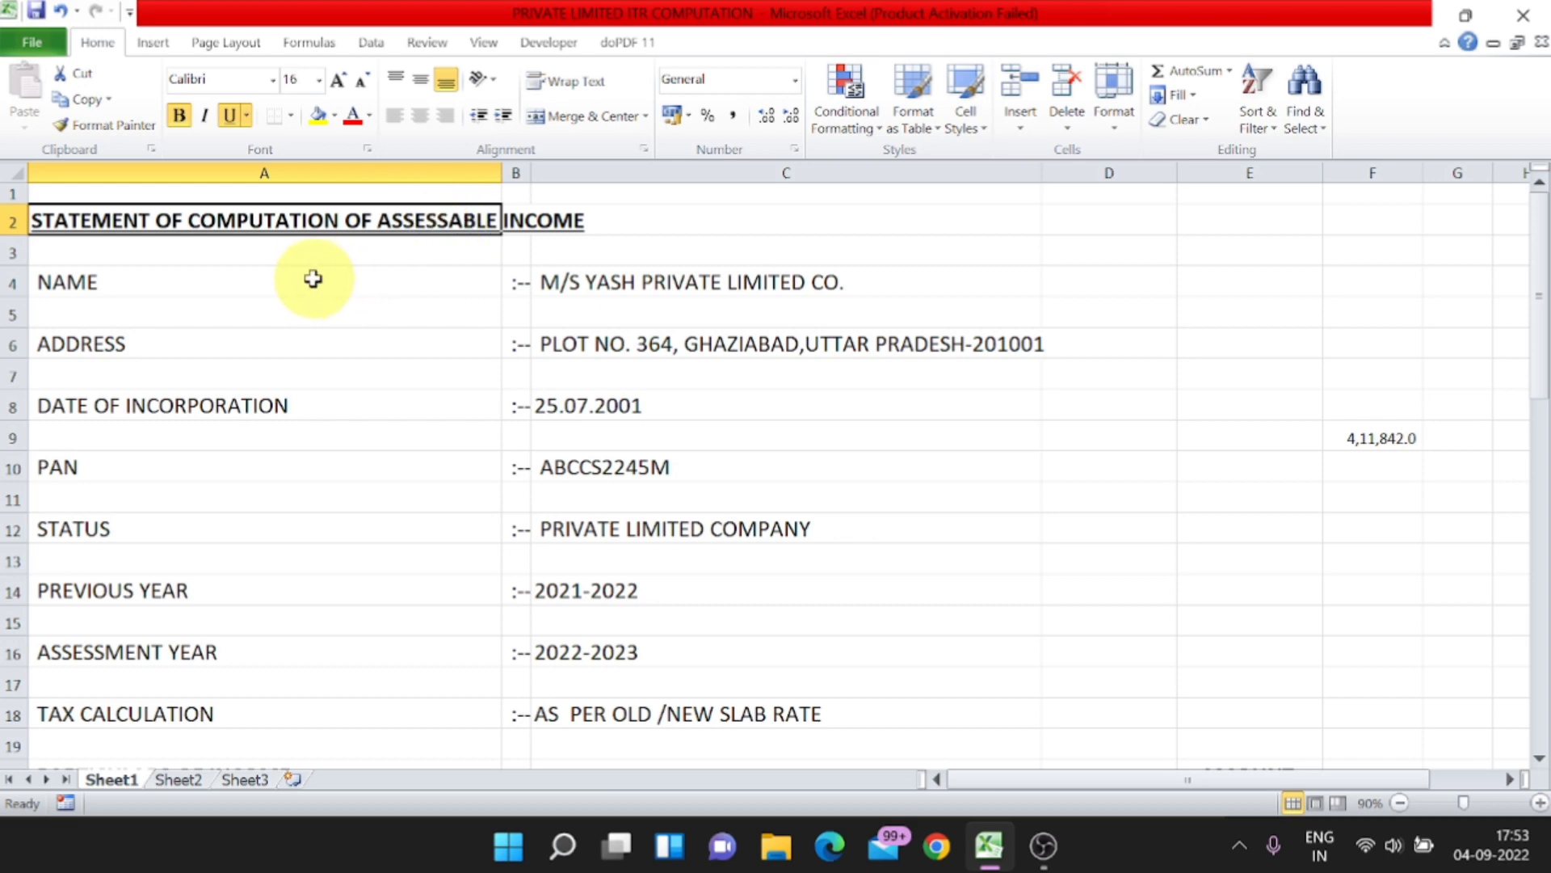
click(281, 285)
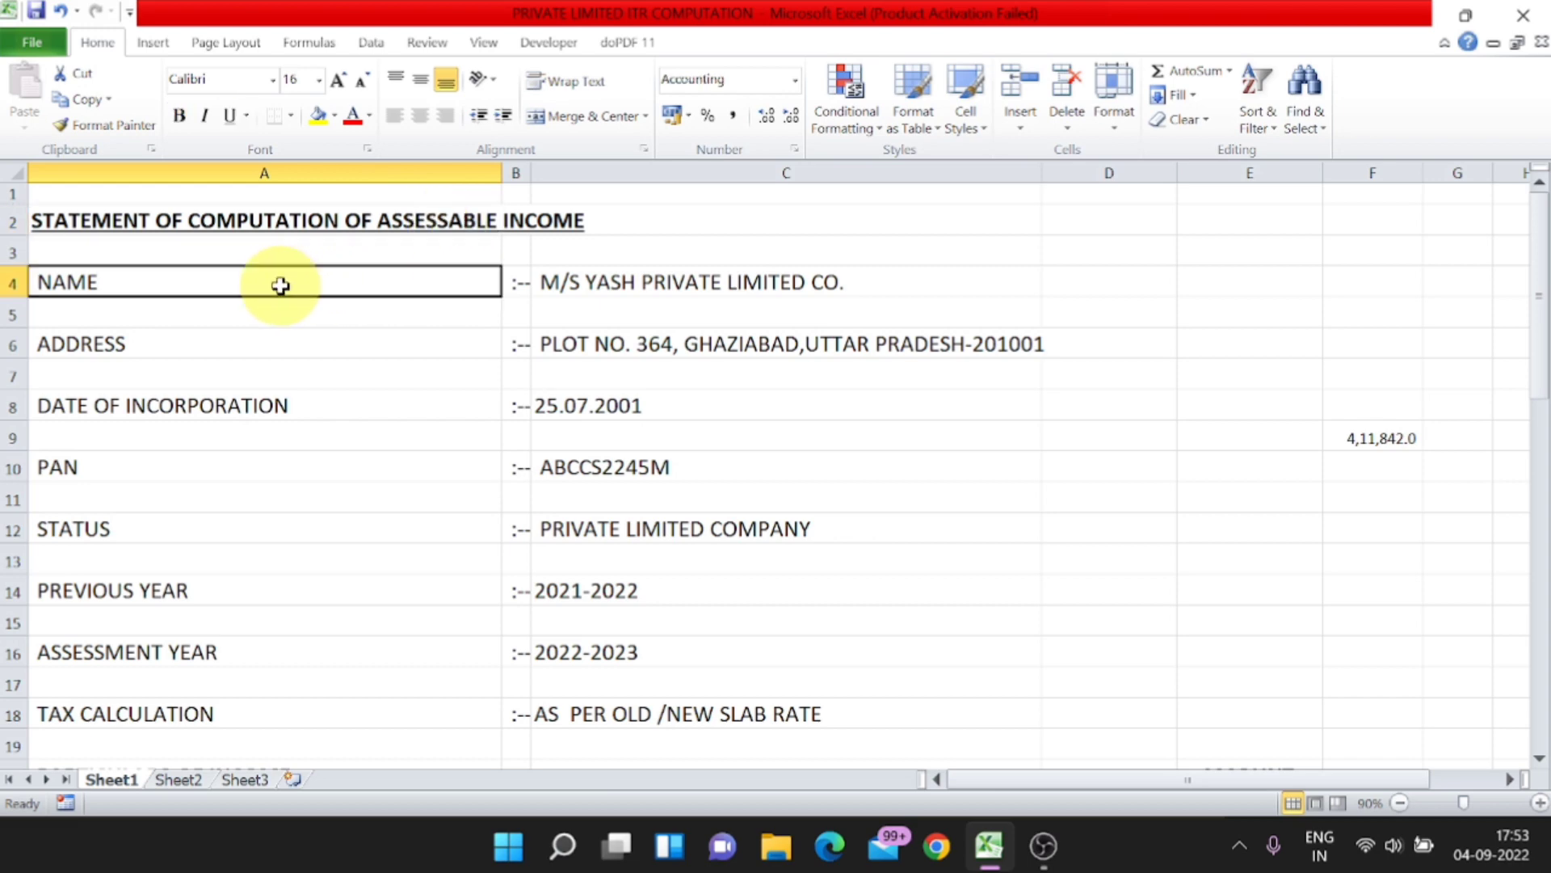
click(653, 289)
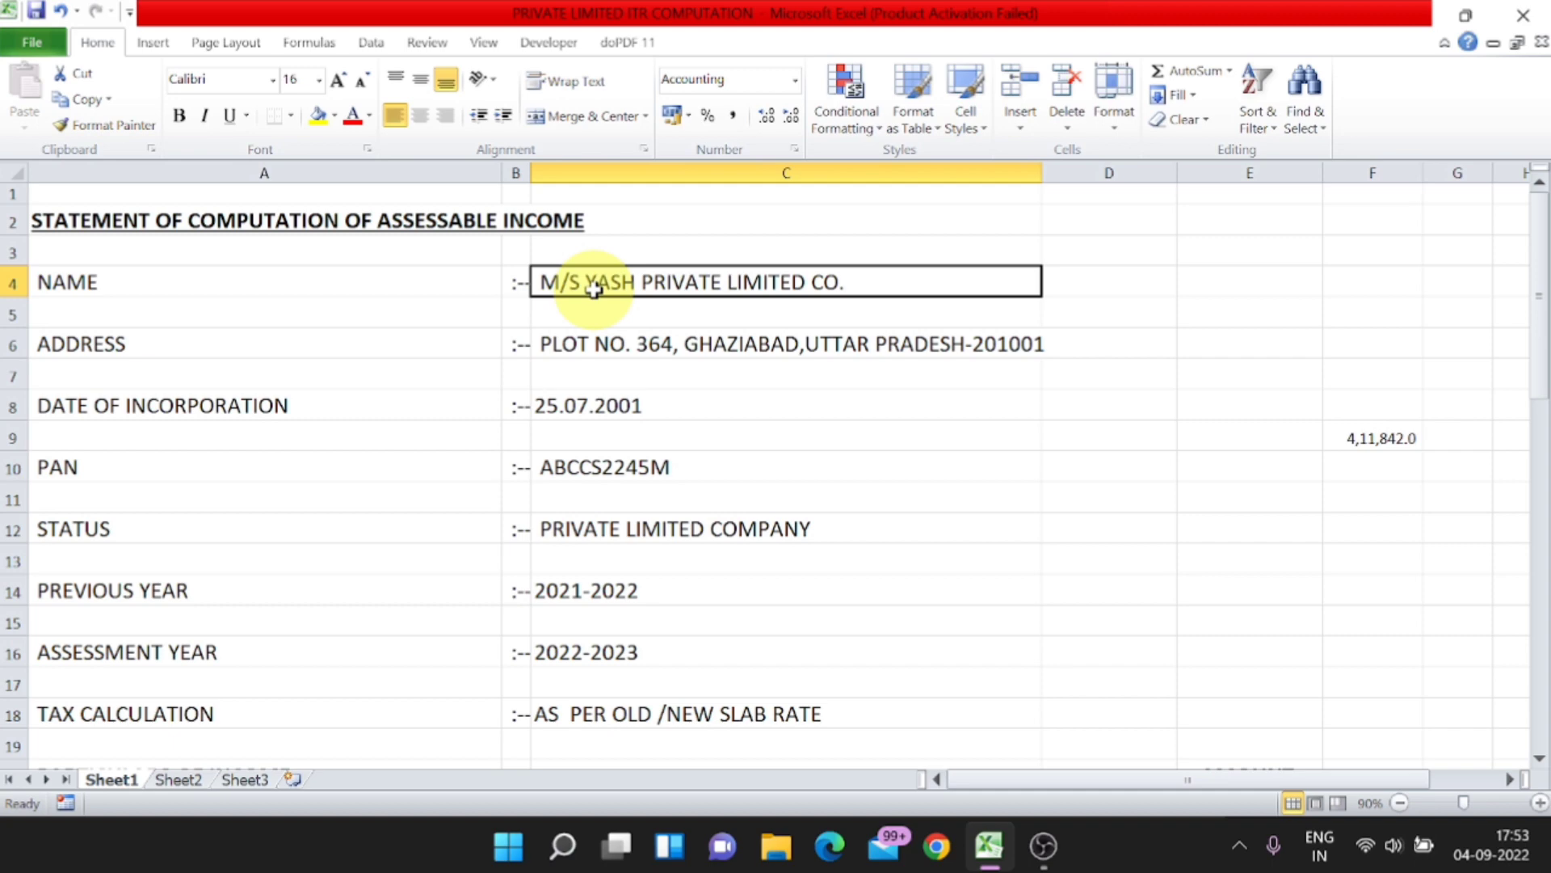
click(298, 338)
click(583, 346)
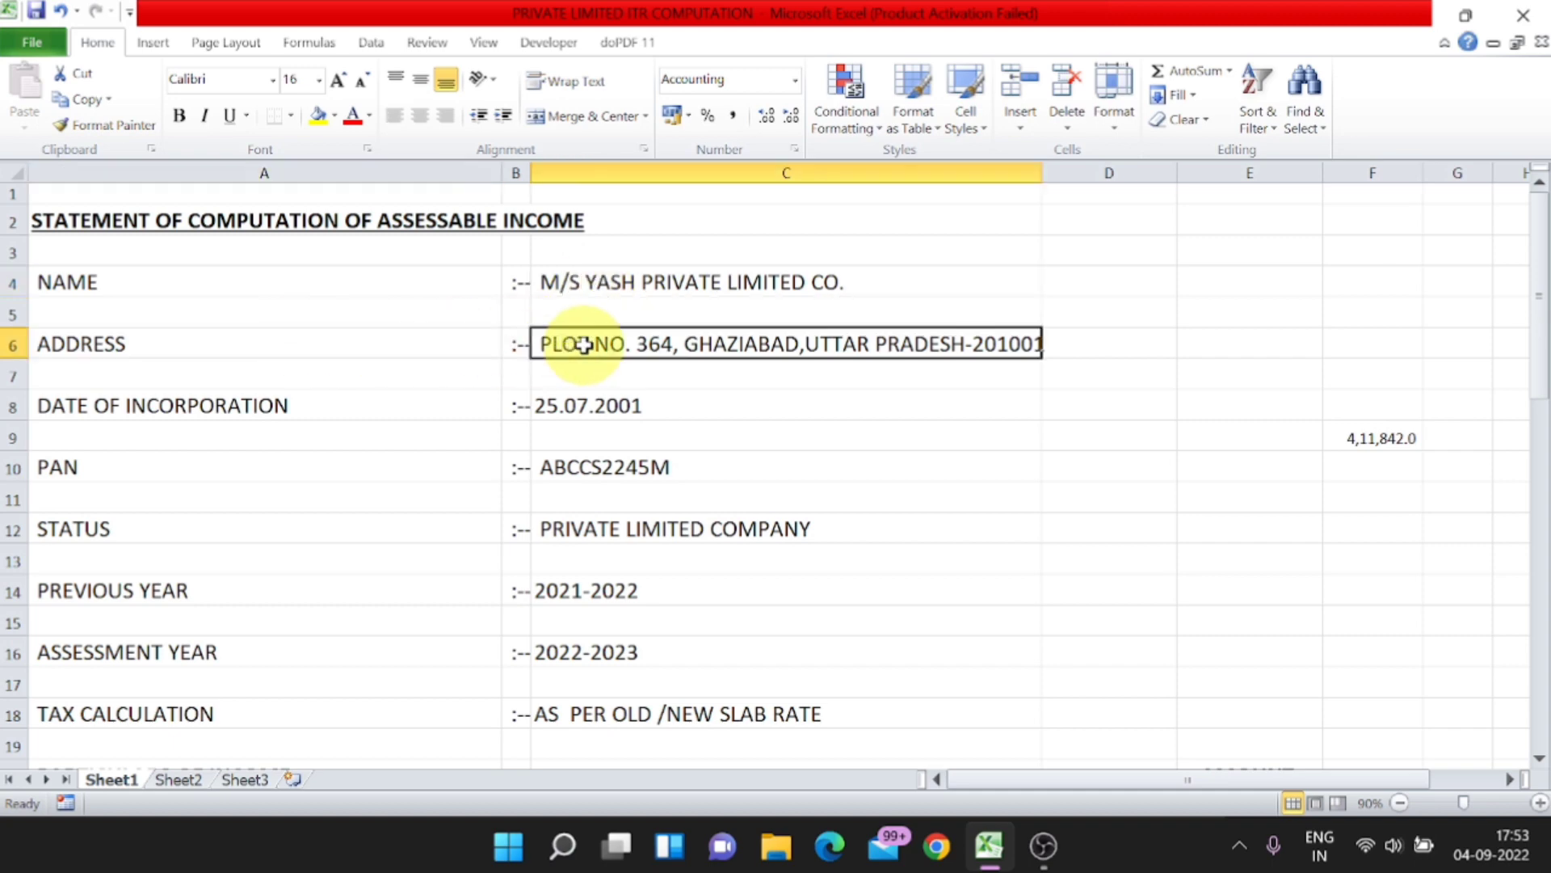
click(289, 408)
click(572, 408)
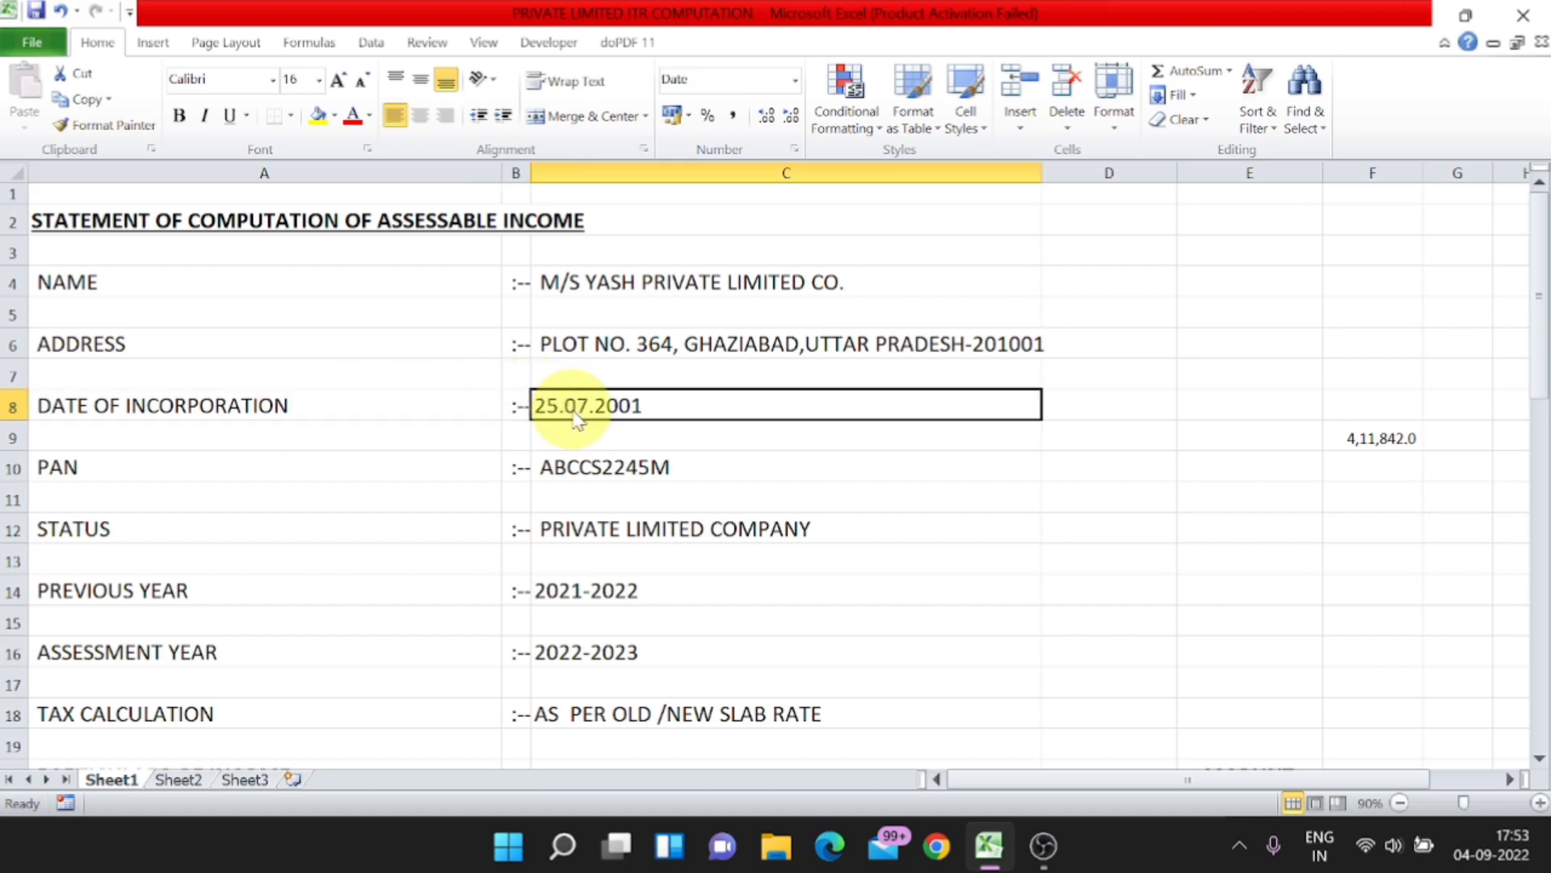
click(181, 460)
click(549, 467)
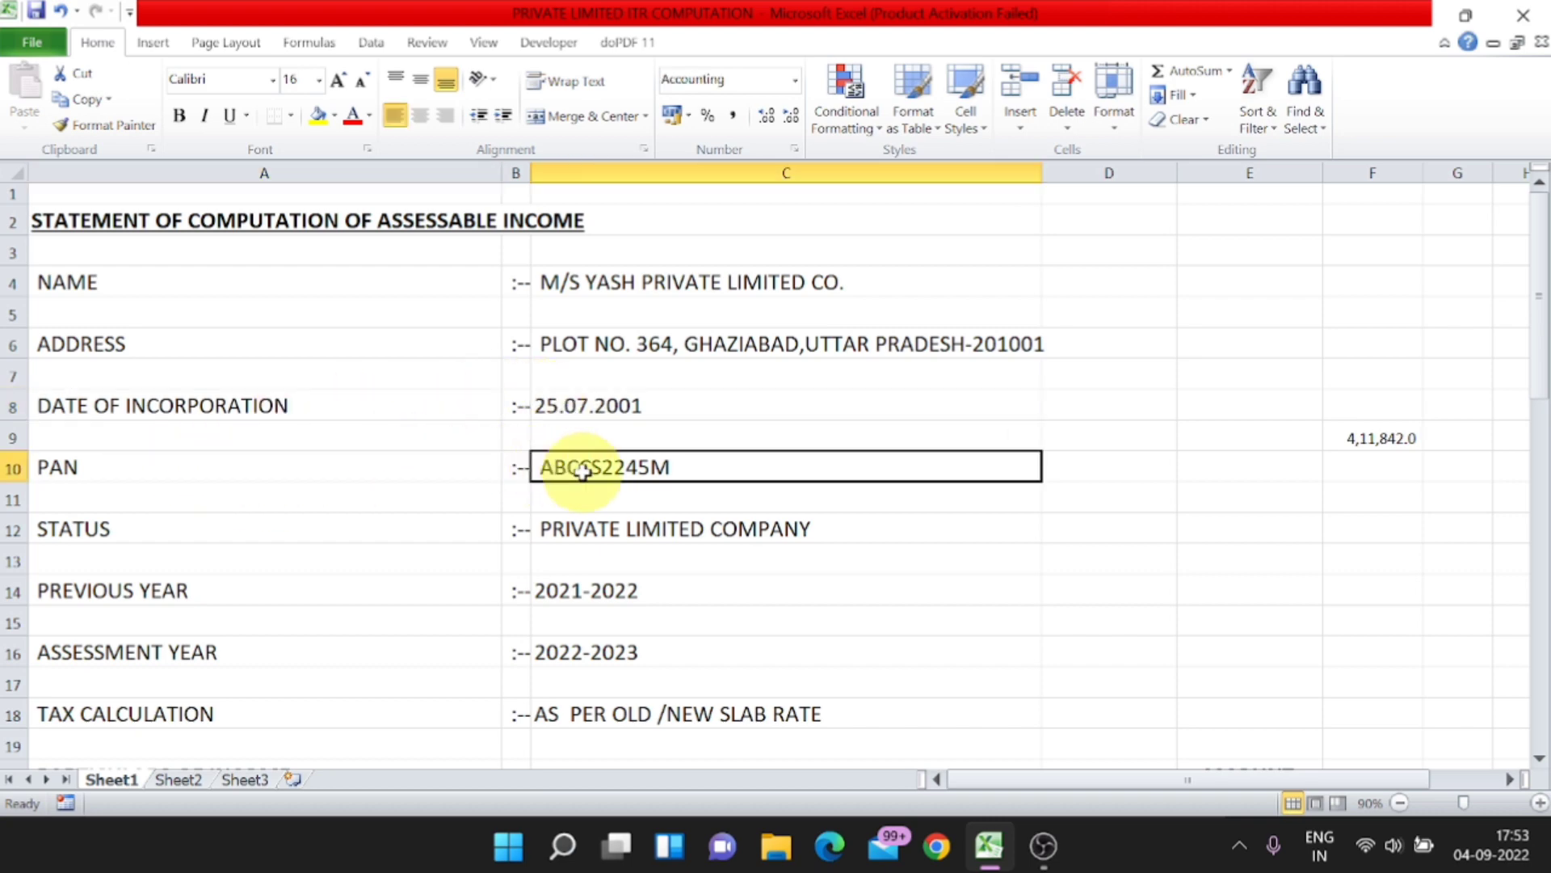
Step: Review the status, previous year, assessment year and tax calculation rows, plus the income particulars, business income and amount headings
click(144, 533)
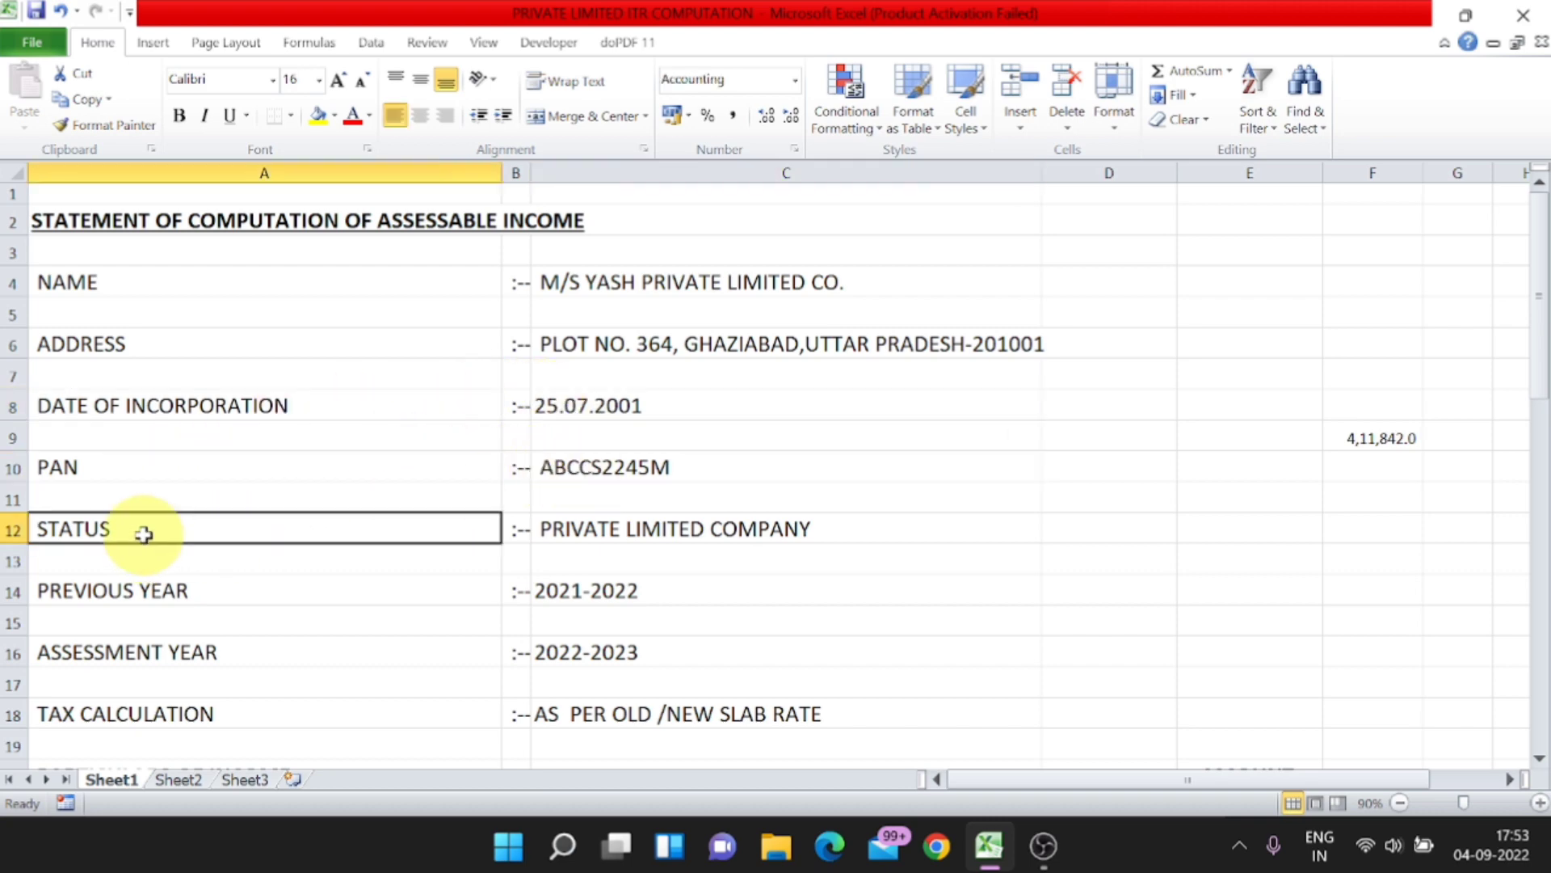
click(601, 533)
click(558, 591)
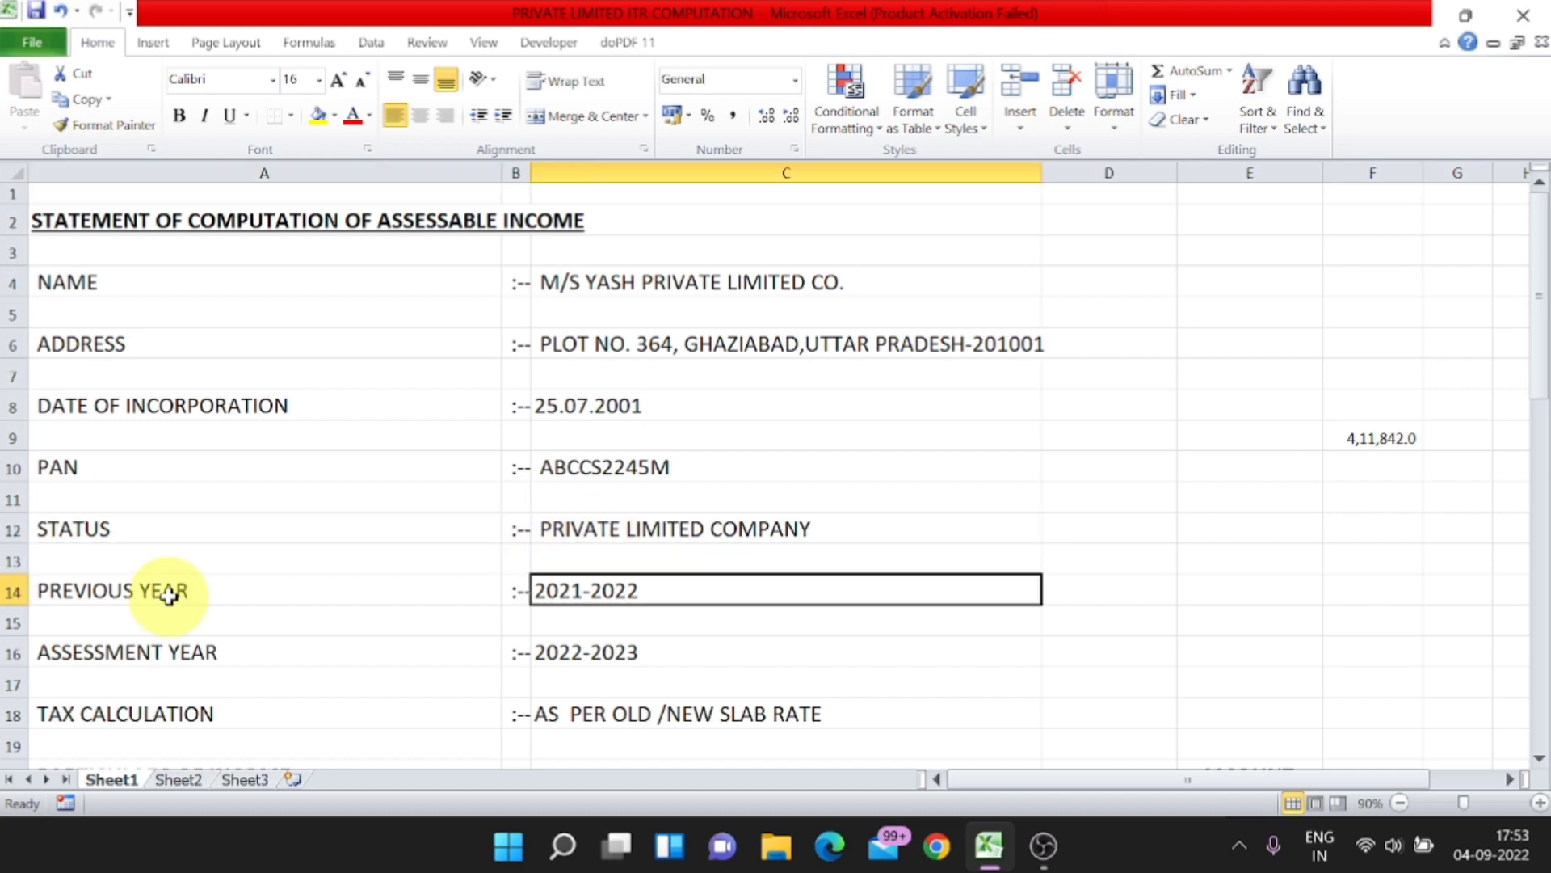
click(168, 596)
click(587, 590)
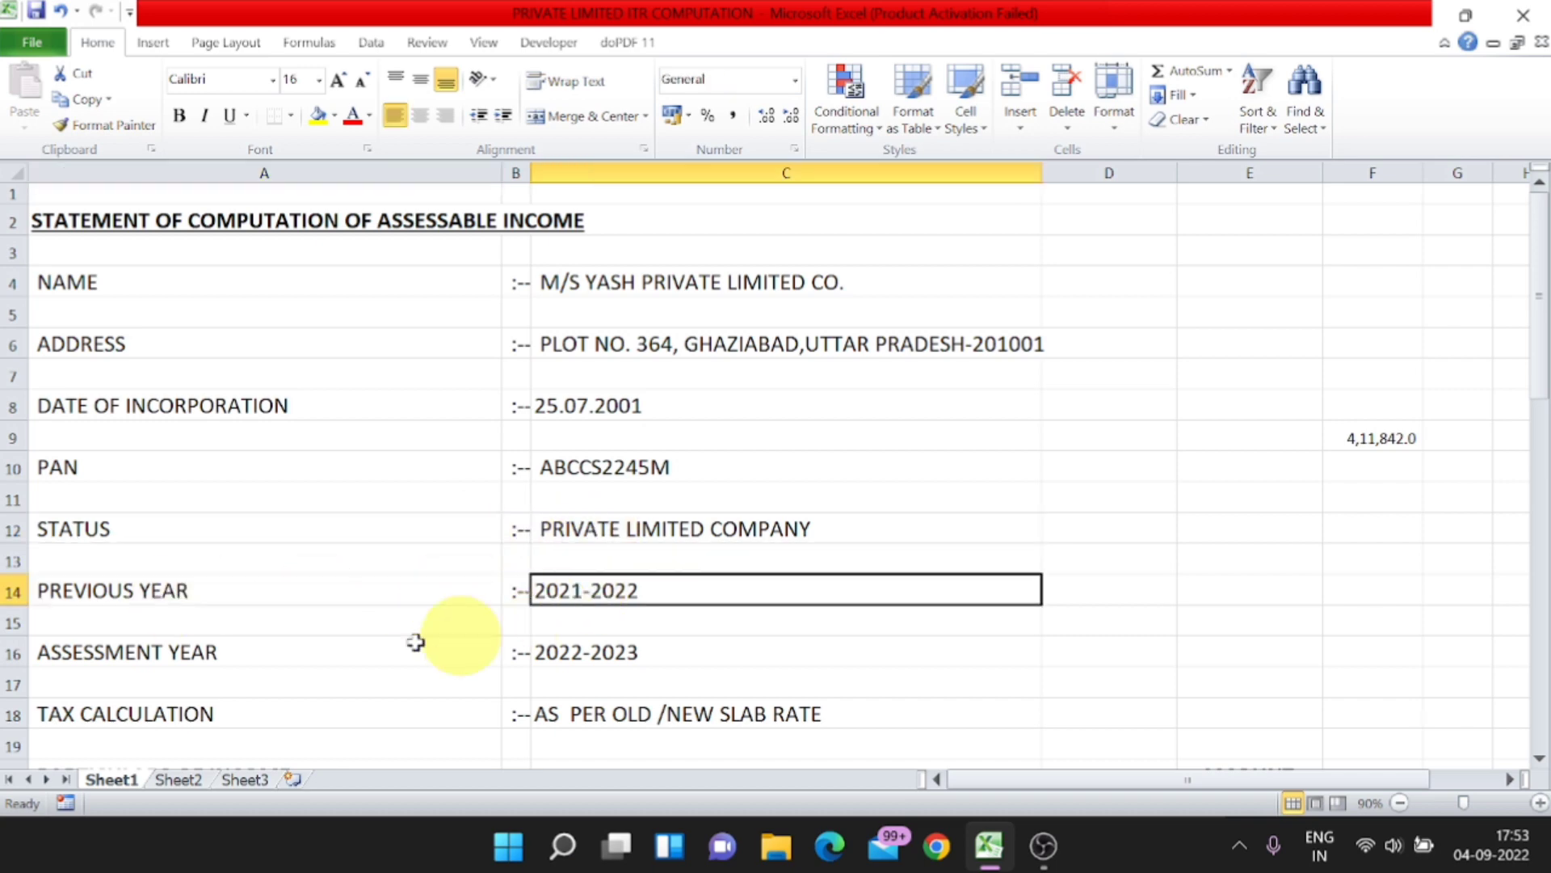
click(220, 648)
click(597, 661)
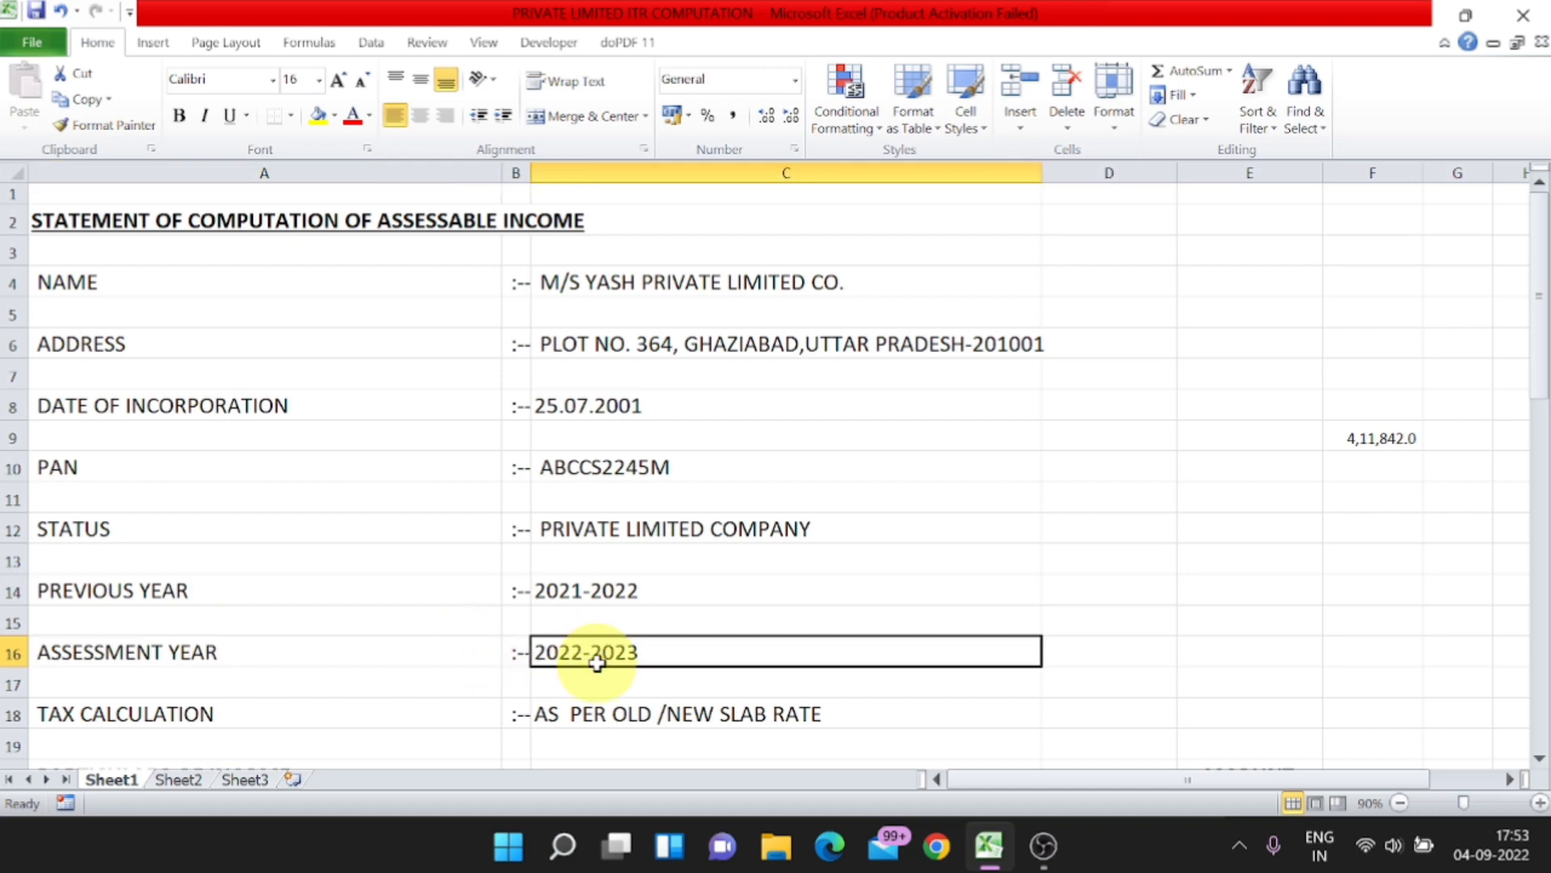
scroll(596, 661, down, 1)
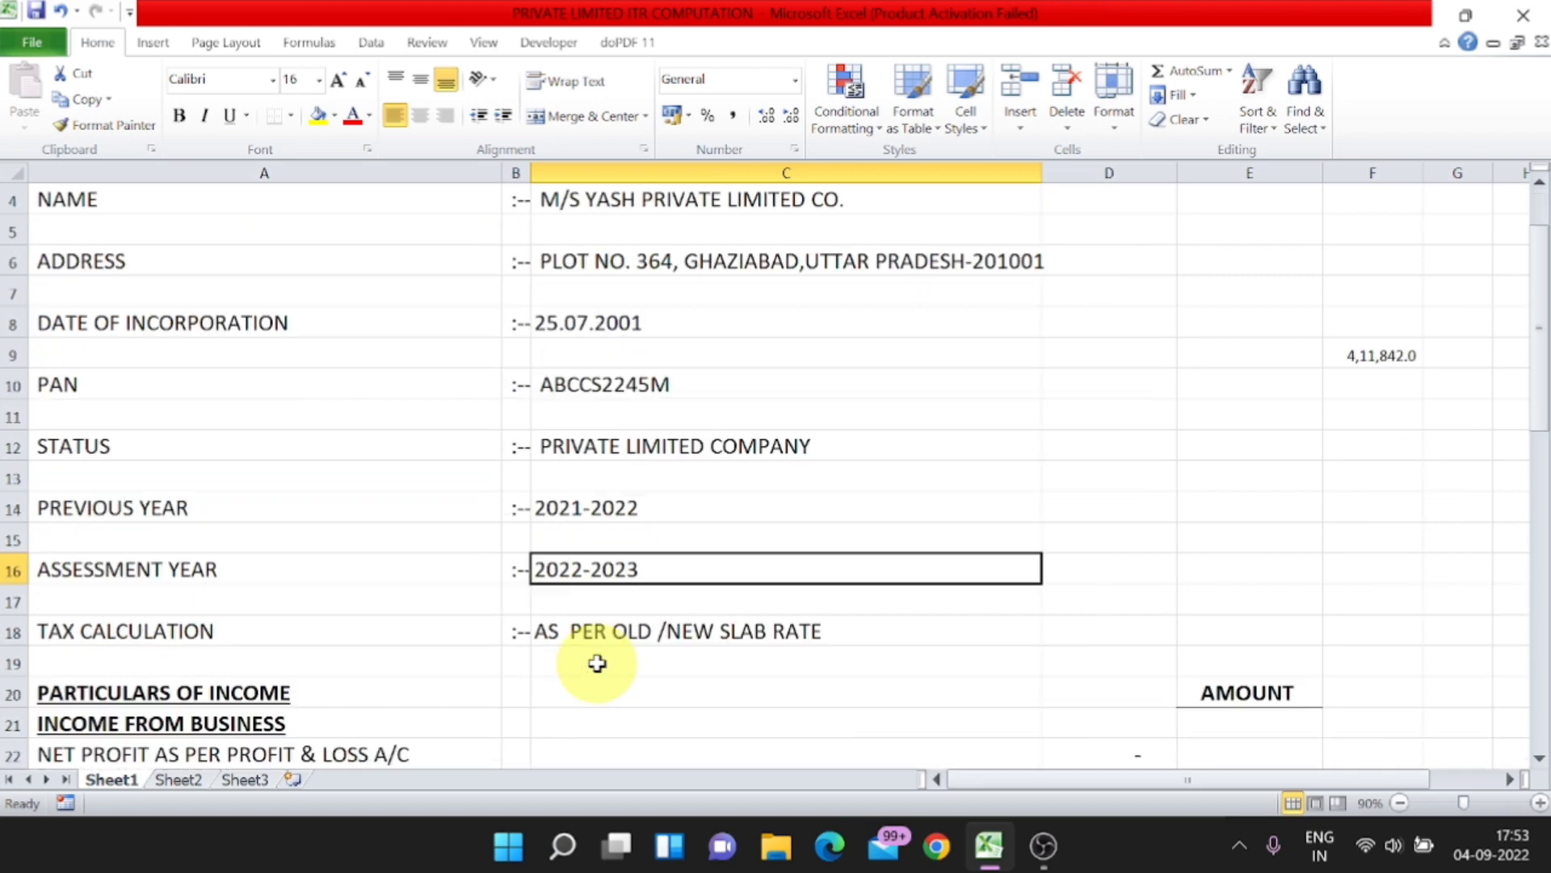
click(192, 639)
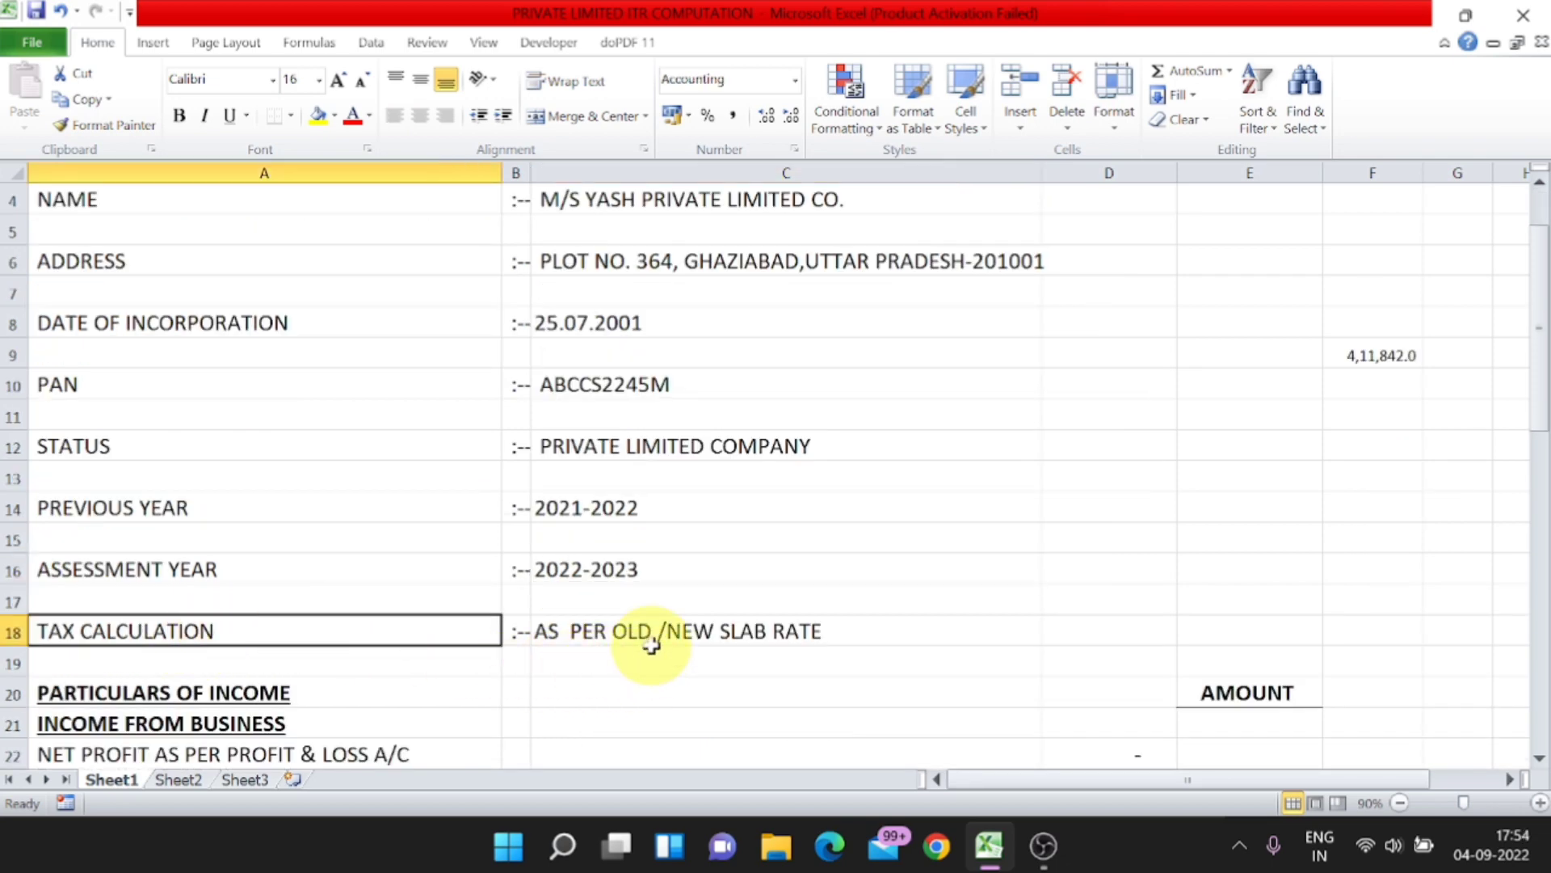
click(791, 648)
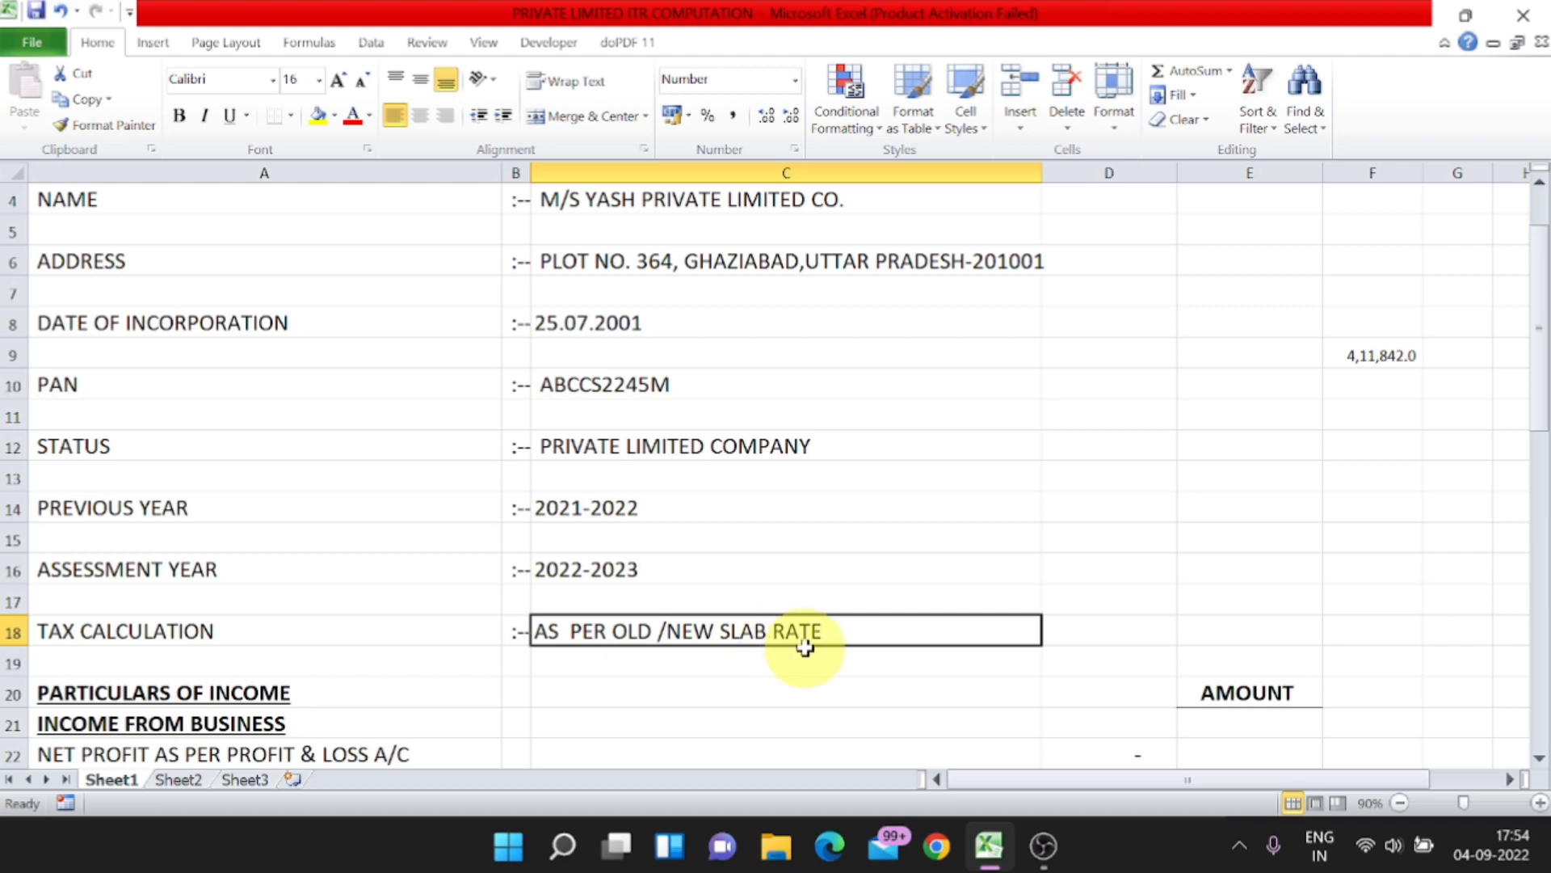
scroll(806, 646, down, 3)
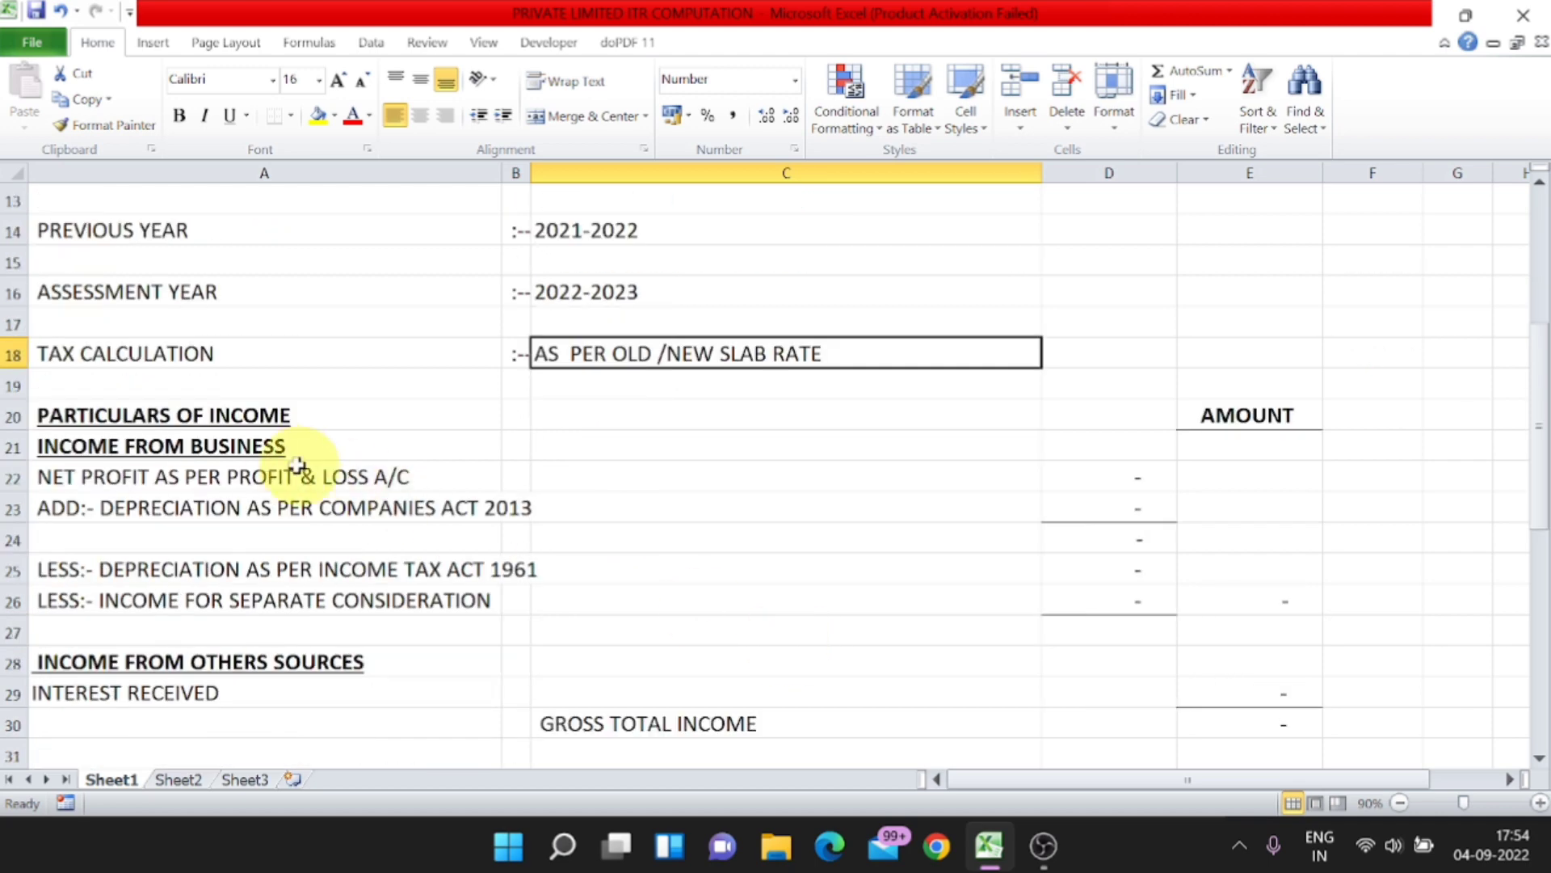
click(240, 414)
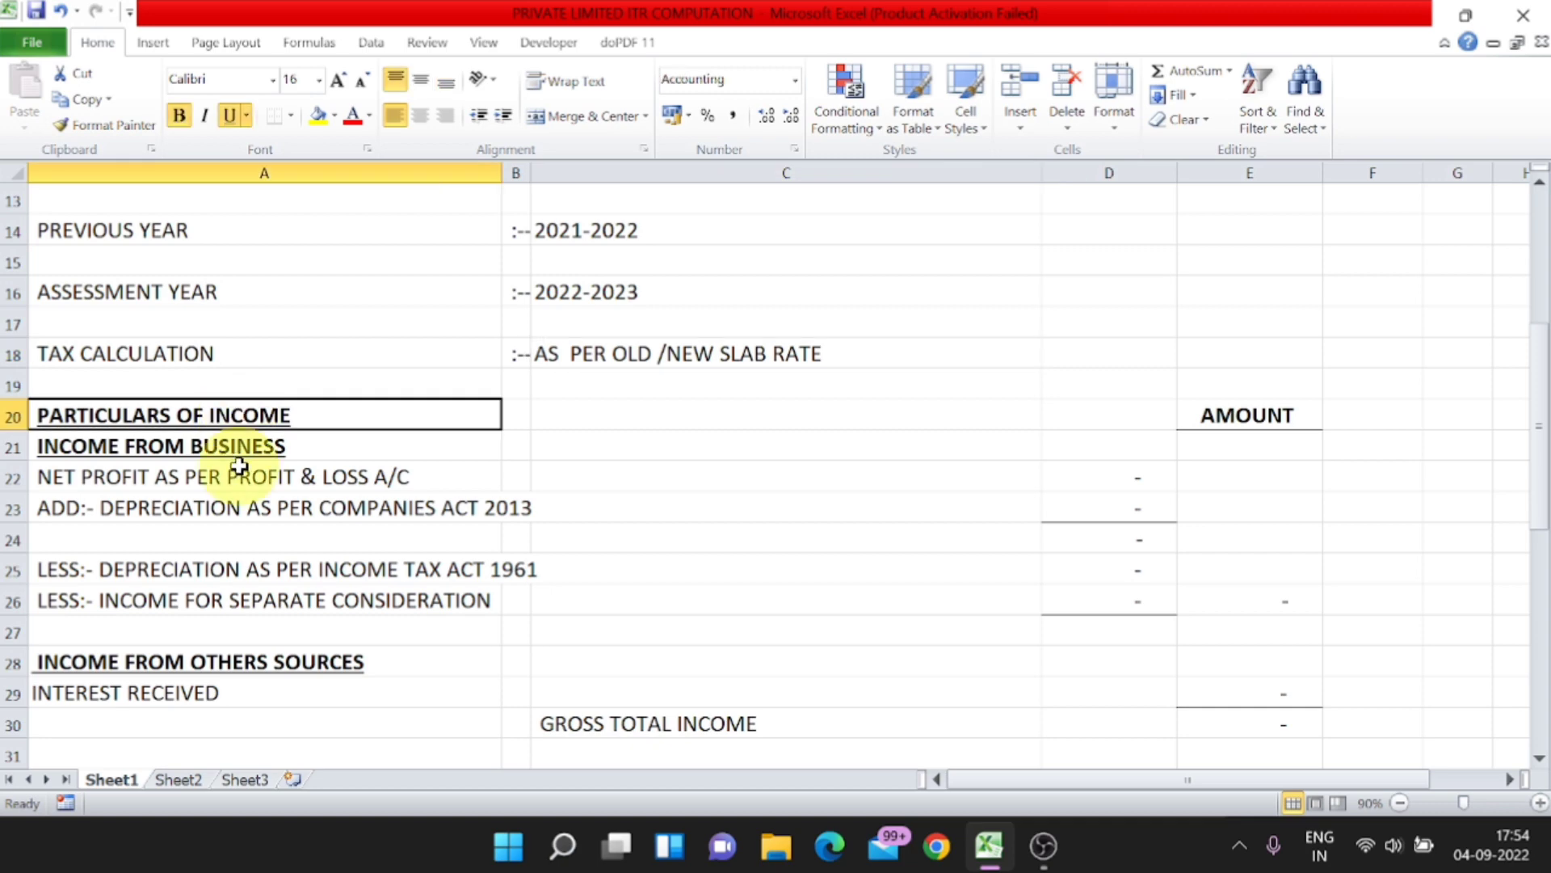
click(259, 448)
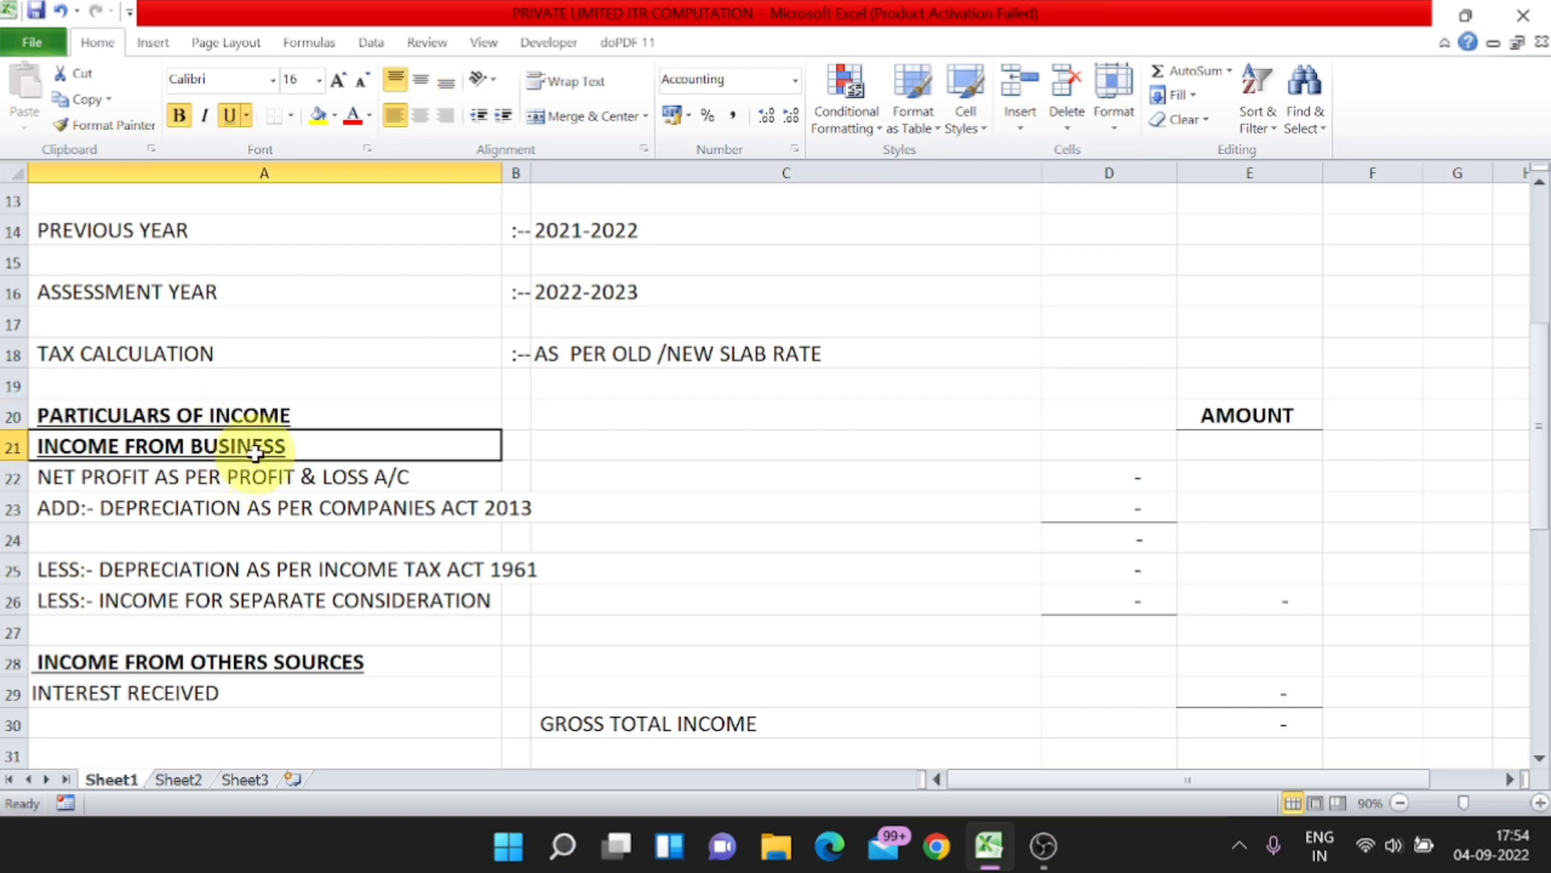
click(1278, 415)
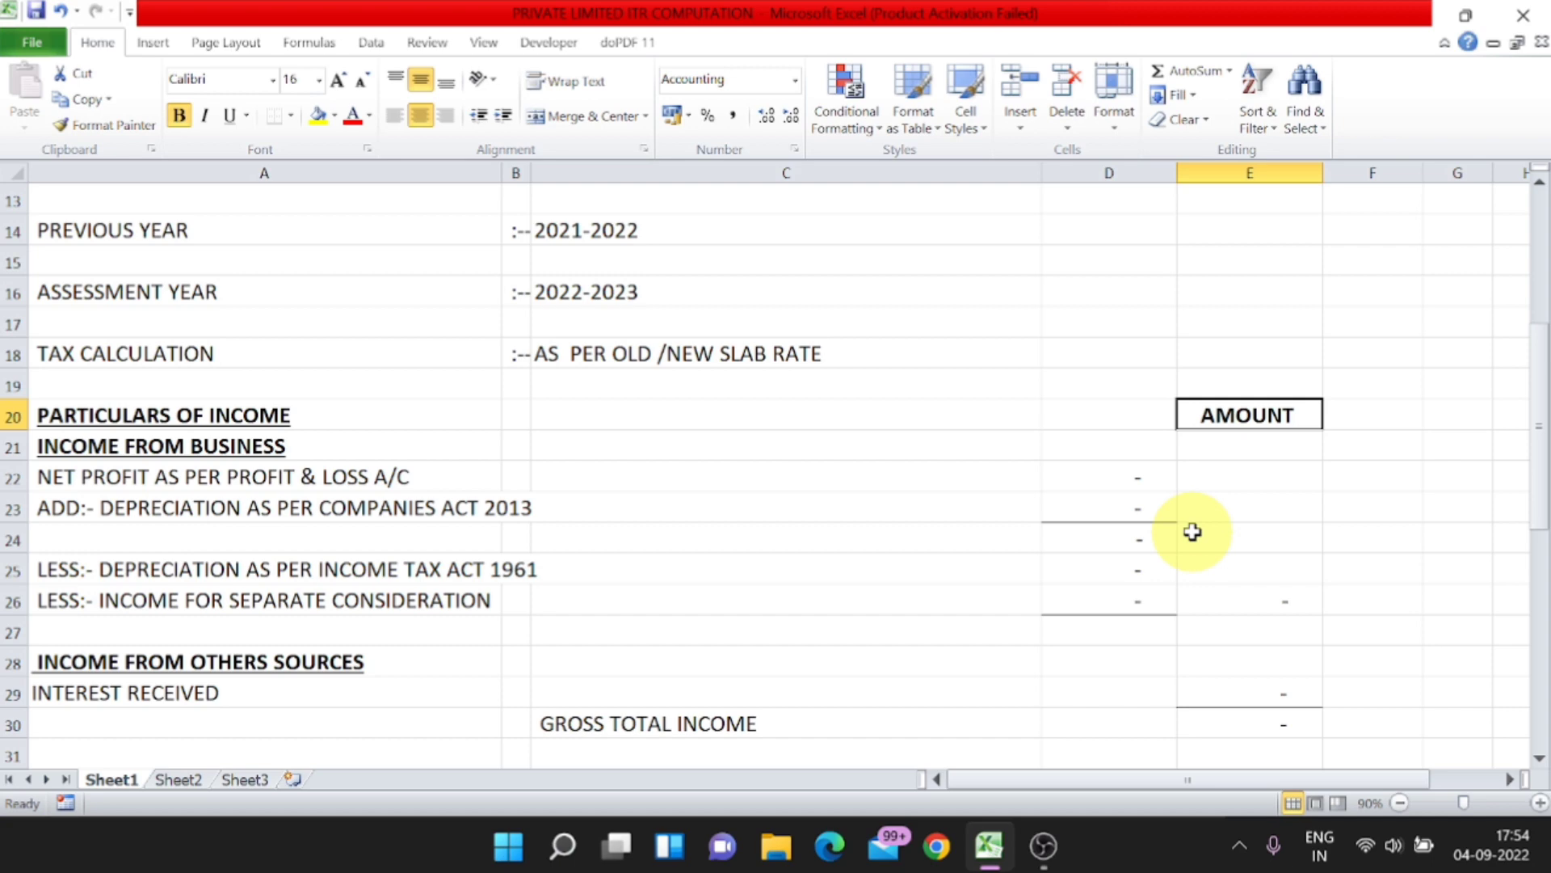
Step: Enter 2,50,000 as the net profit as per profit and loss account in cell D22
click(162, 482)
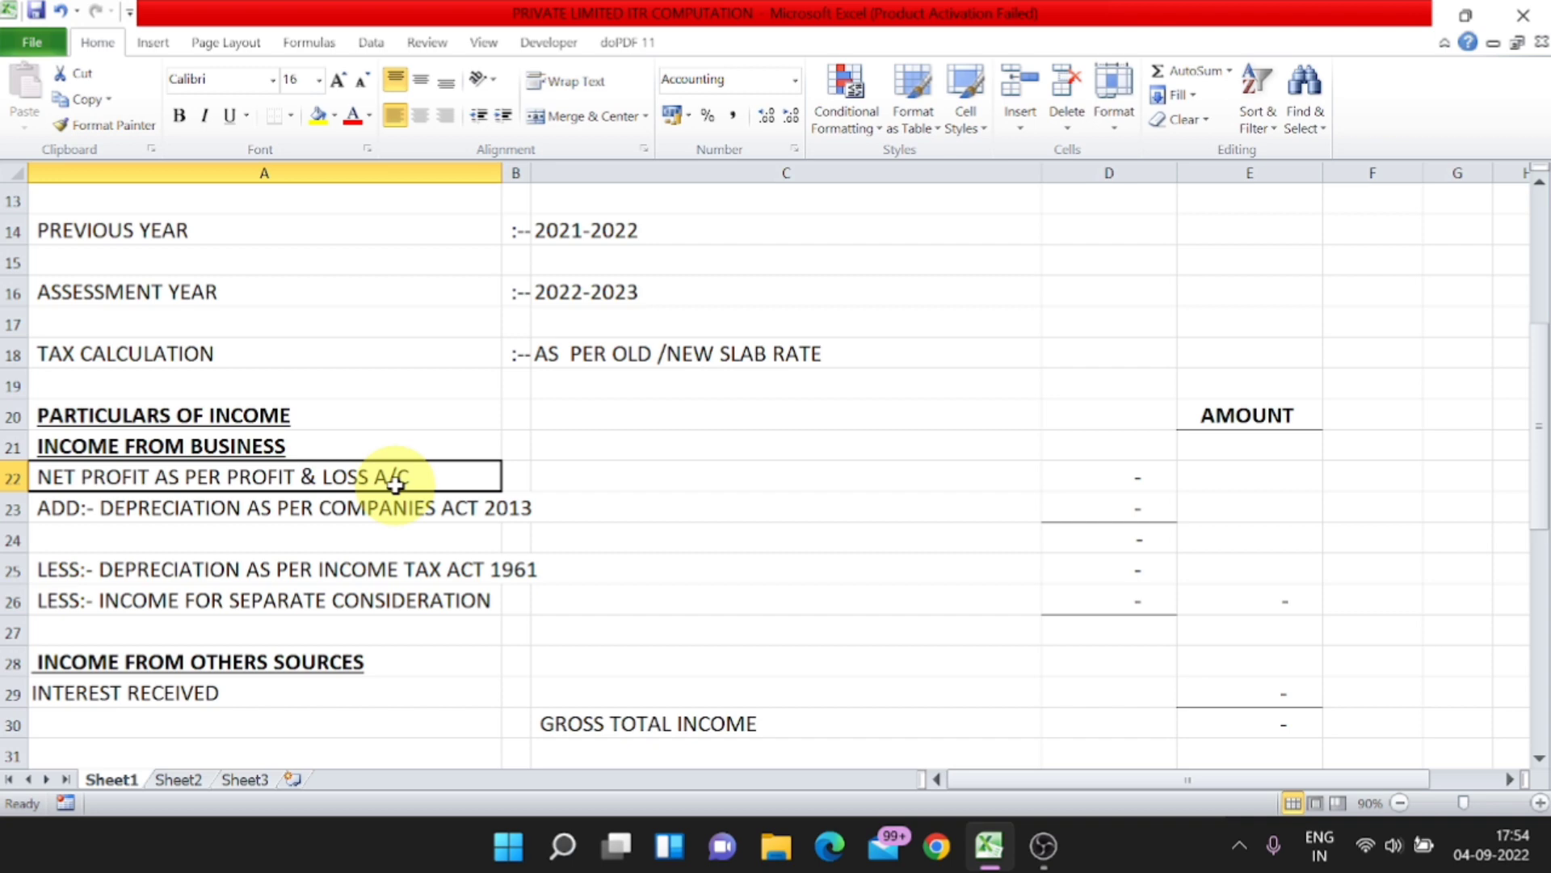
key(Right)
key(Right)
key(Right)
text(2,50,0)
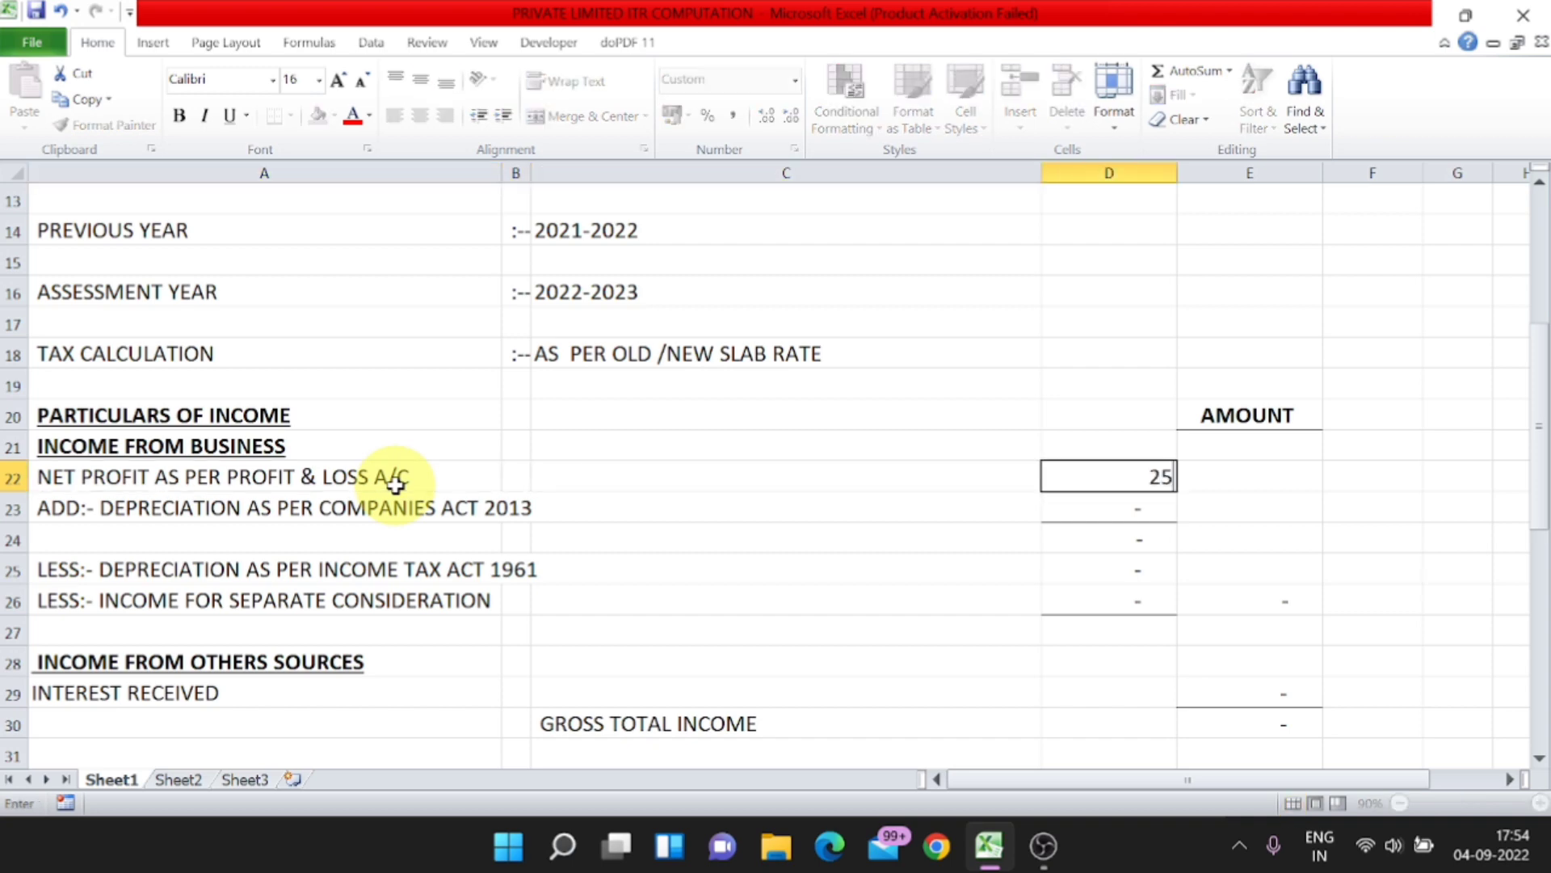
text(0000)
key(Return)
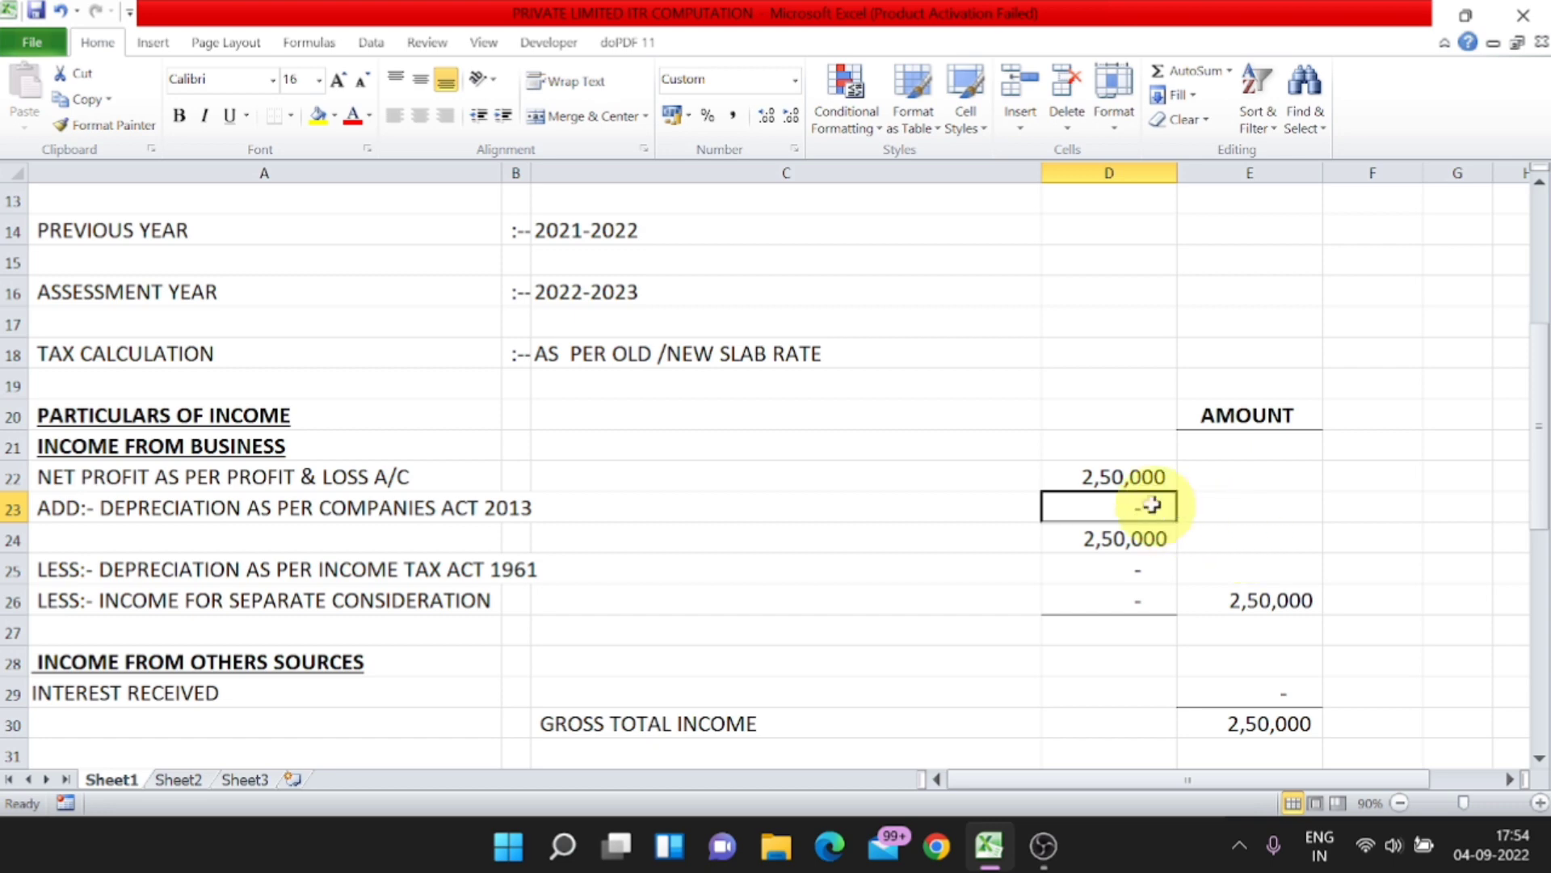
click(1129, 476)
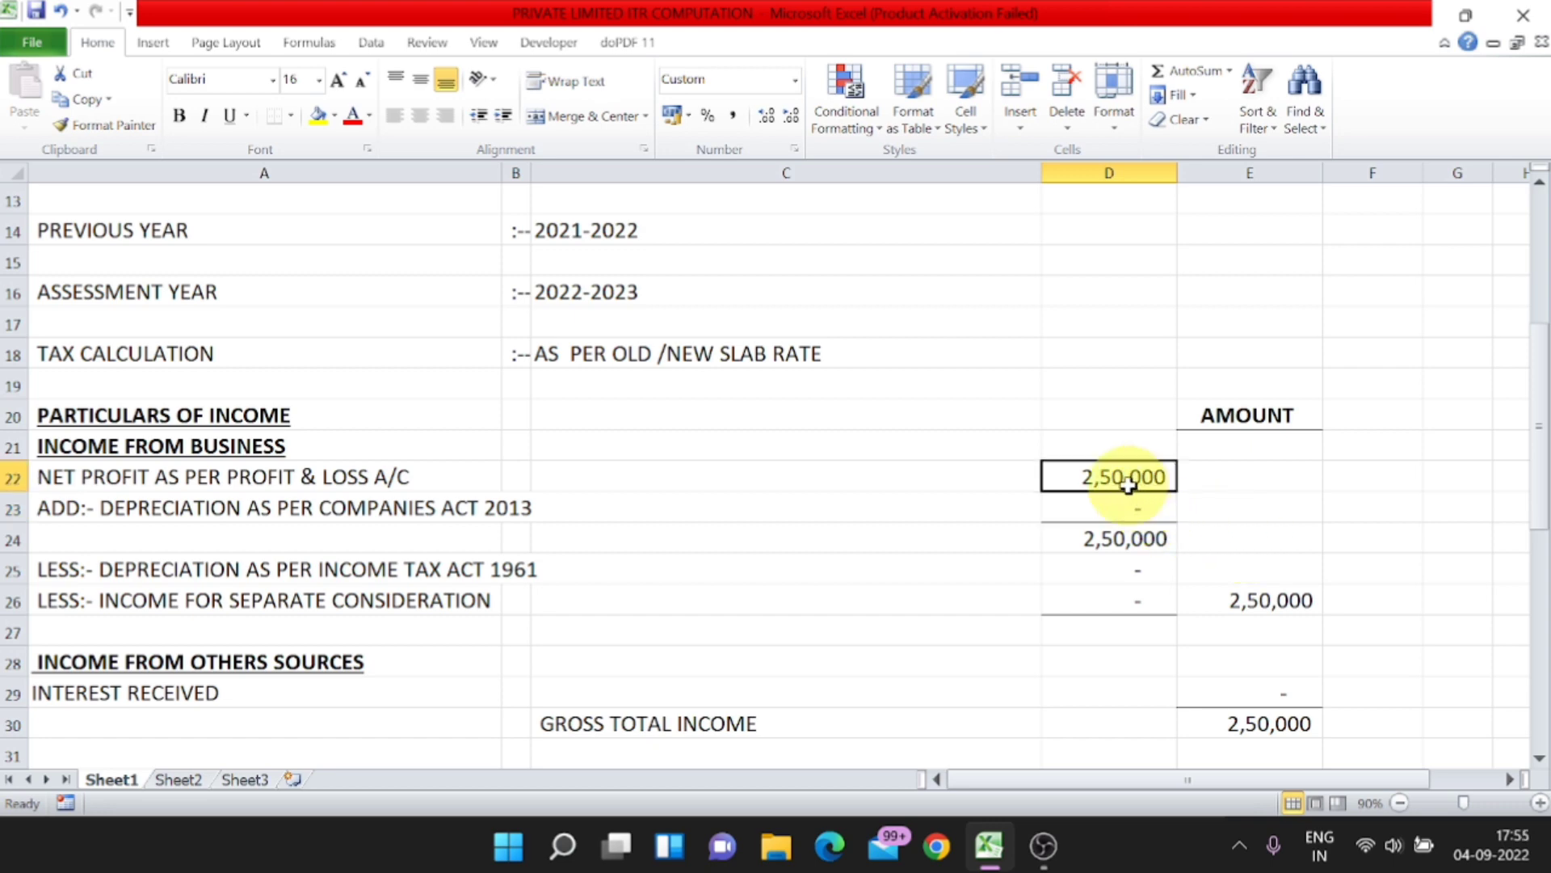
Step: Enter 75,000 as the added-back depreciation as per Companies Act 2013 in cell D23 and check the subtotal below
click(218, 516)
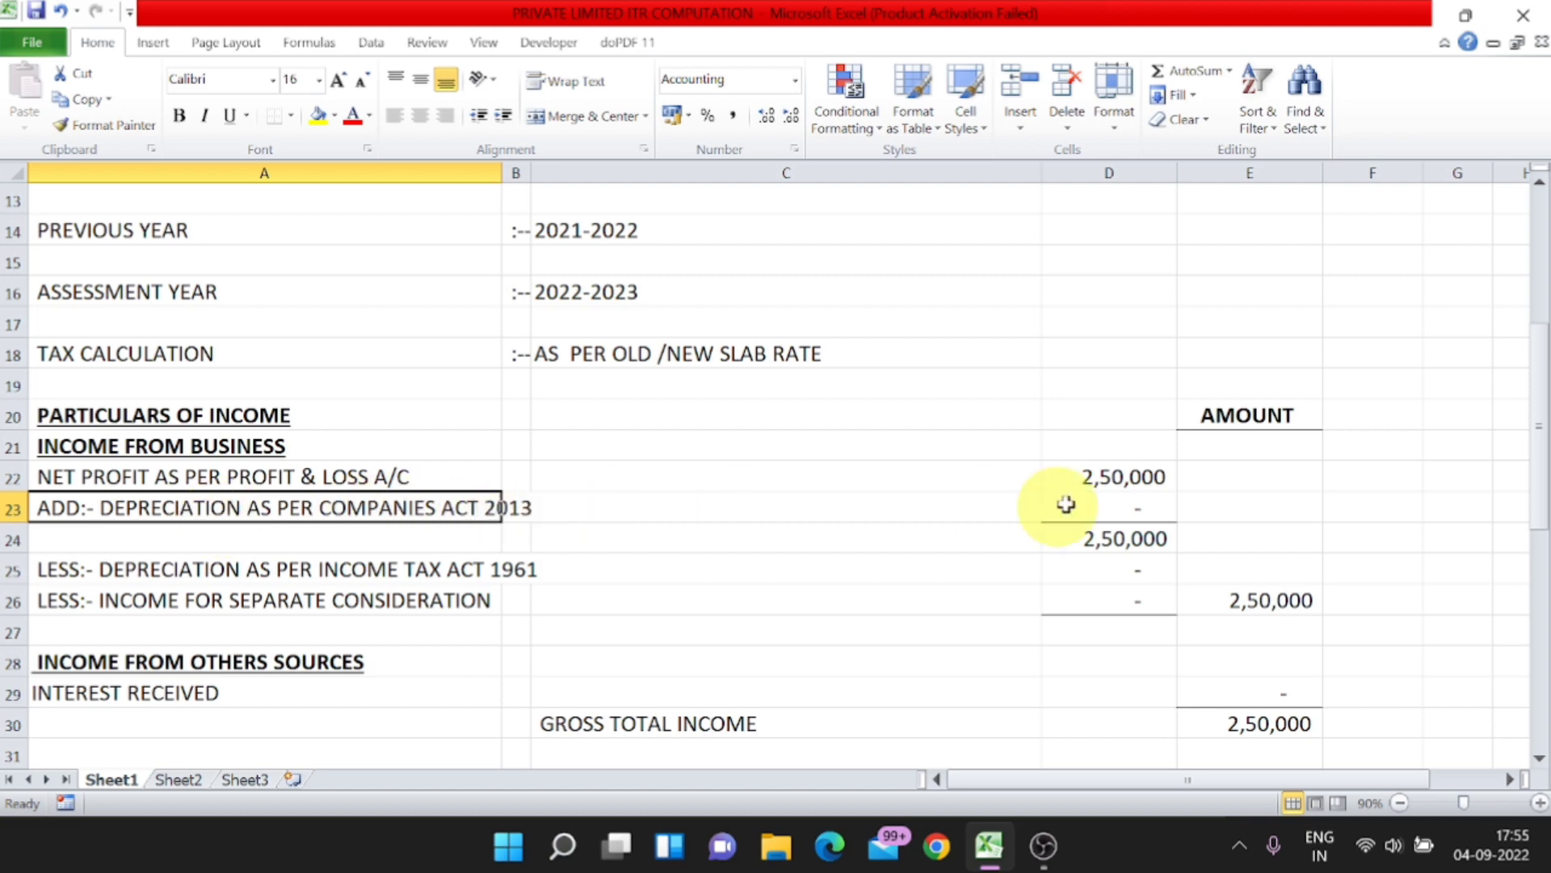
click(1113, 508)
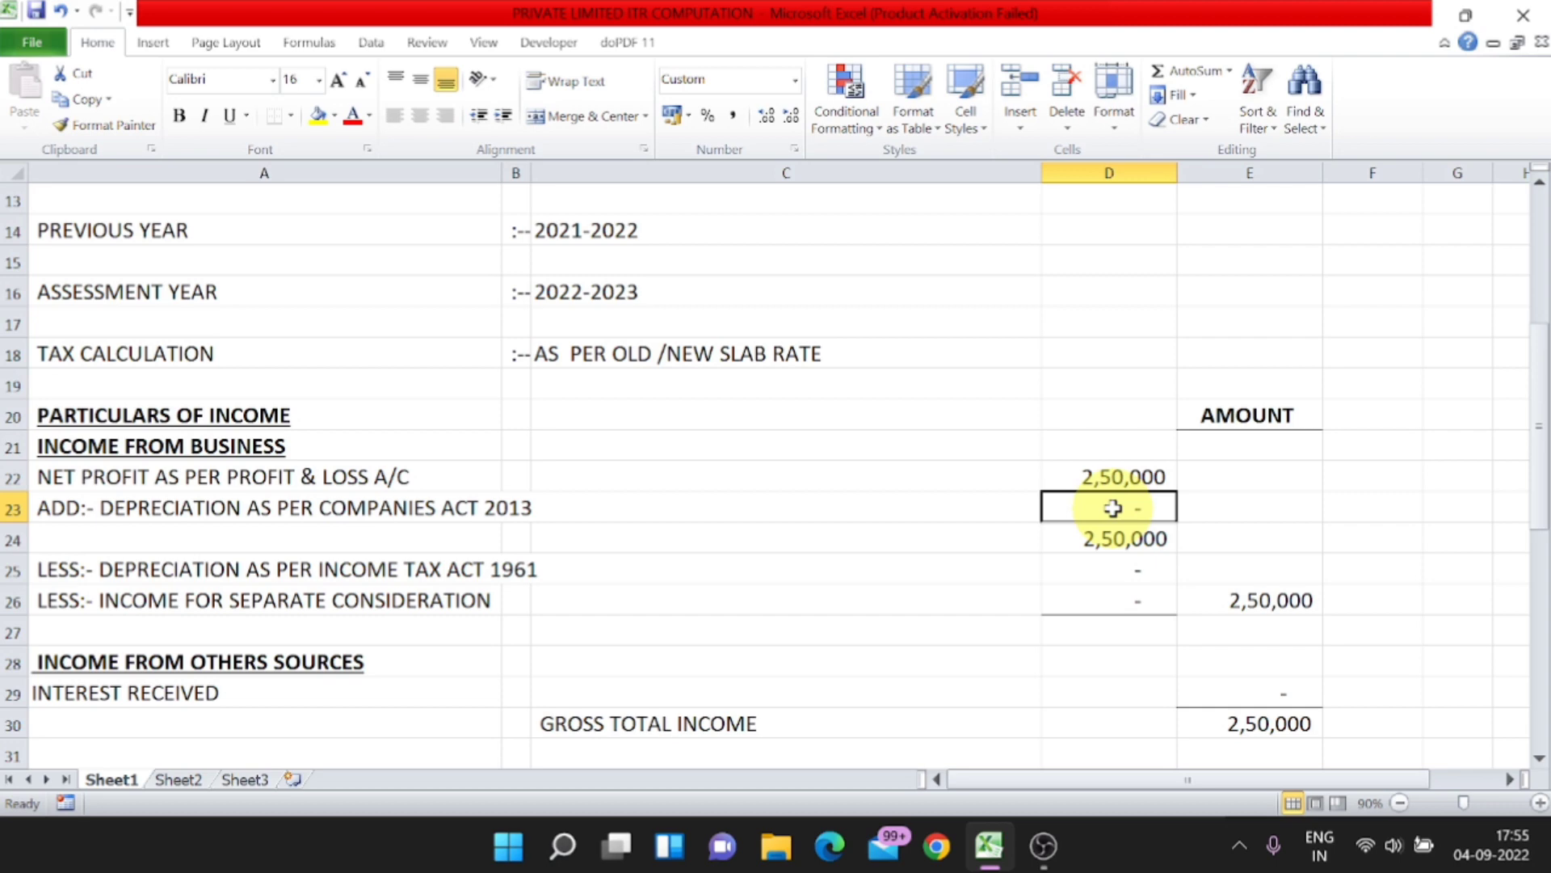
text(75000)
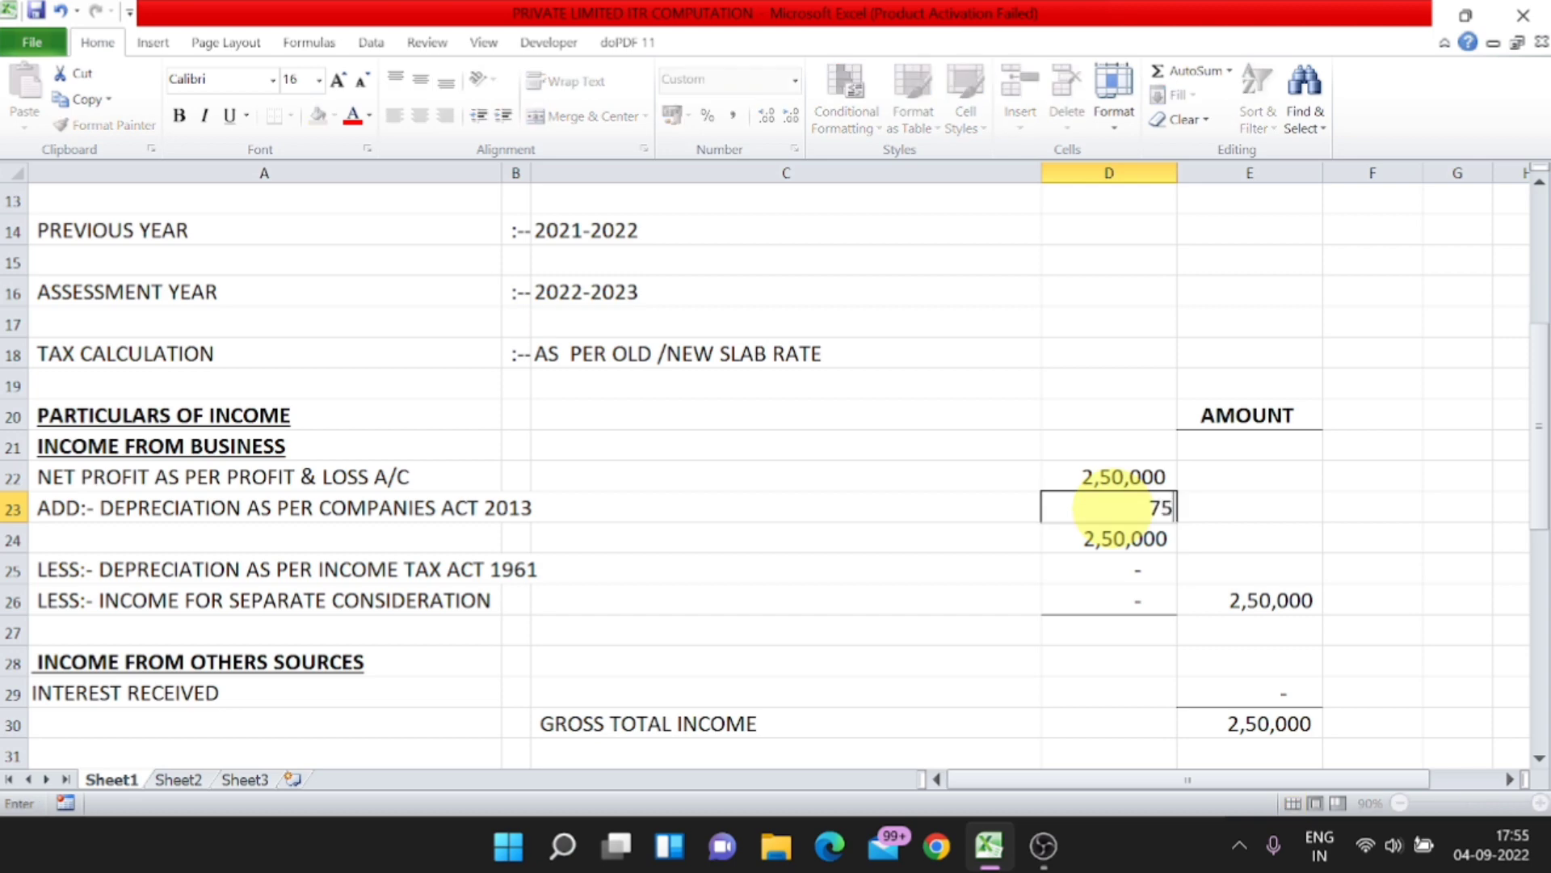
key(Return)
click(1112, 507)
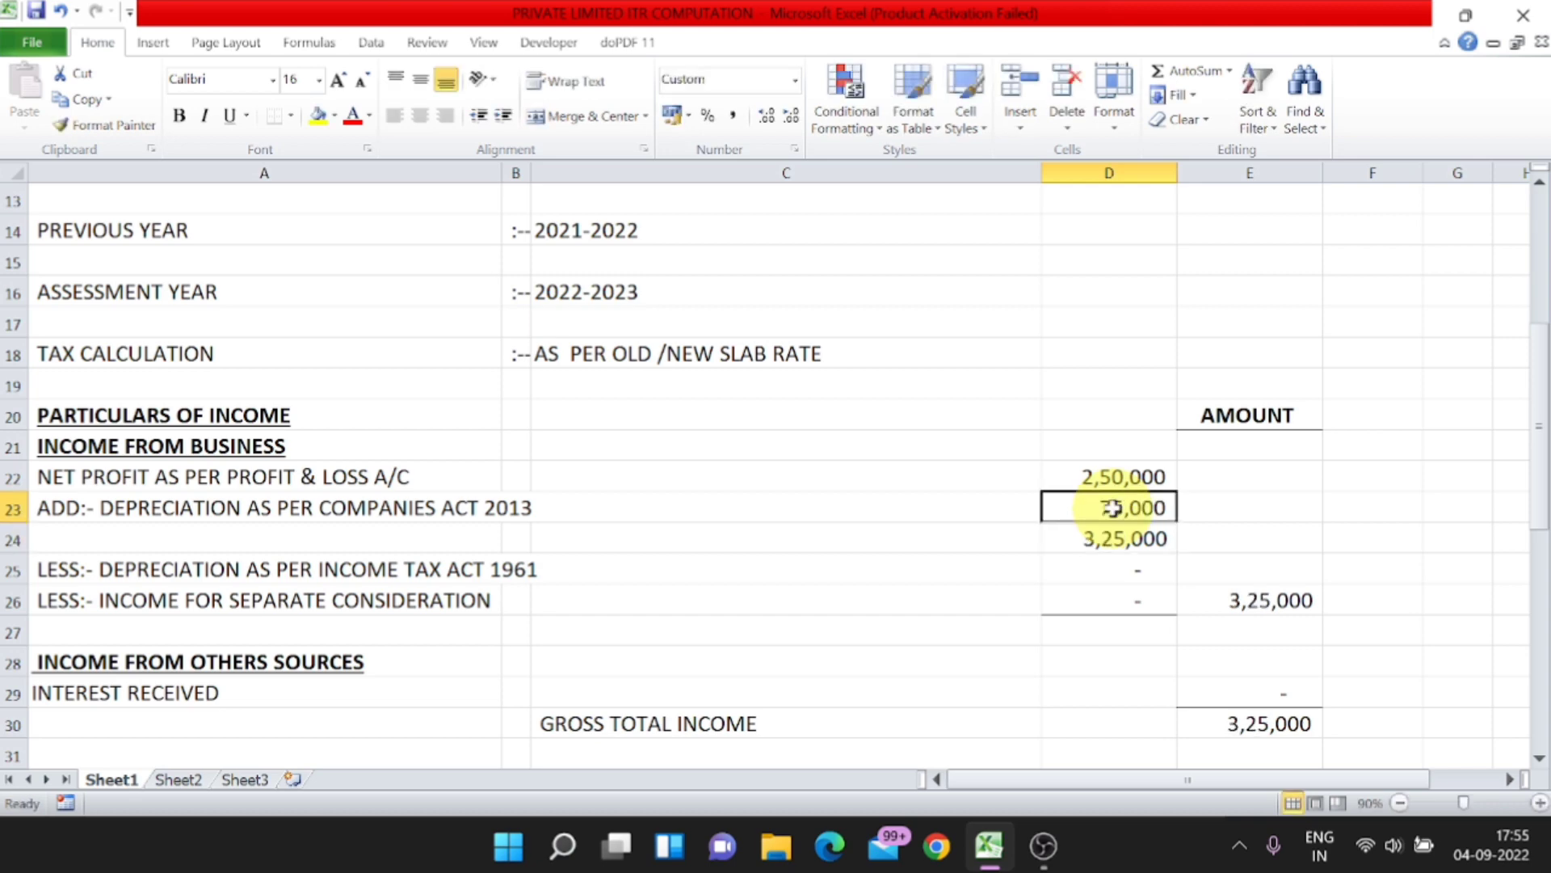
click(1112, 537)
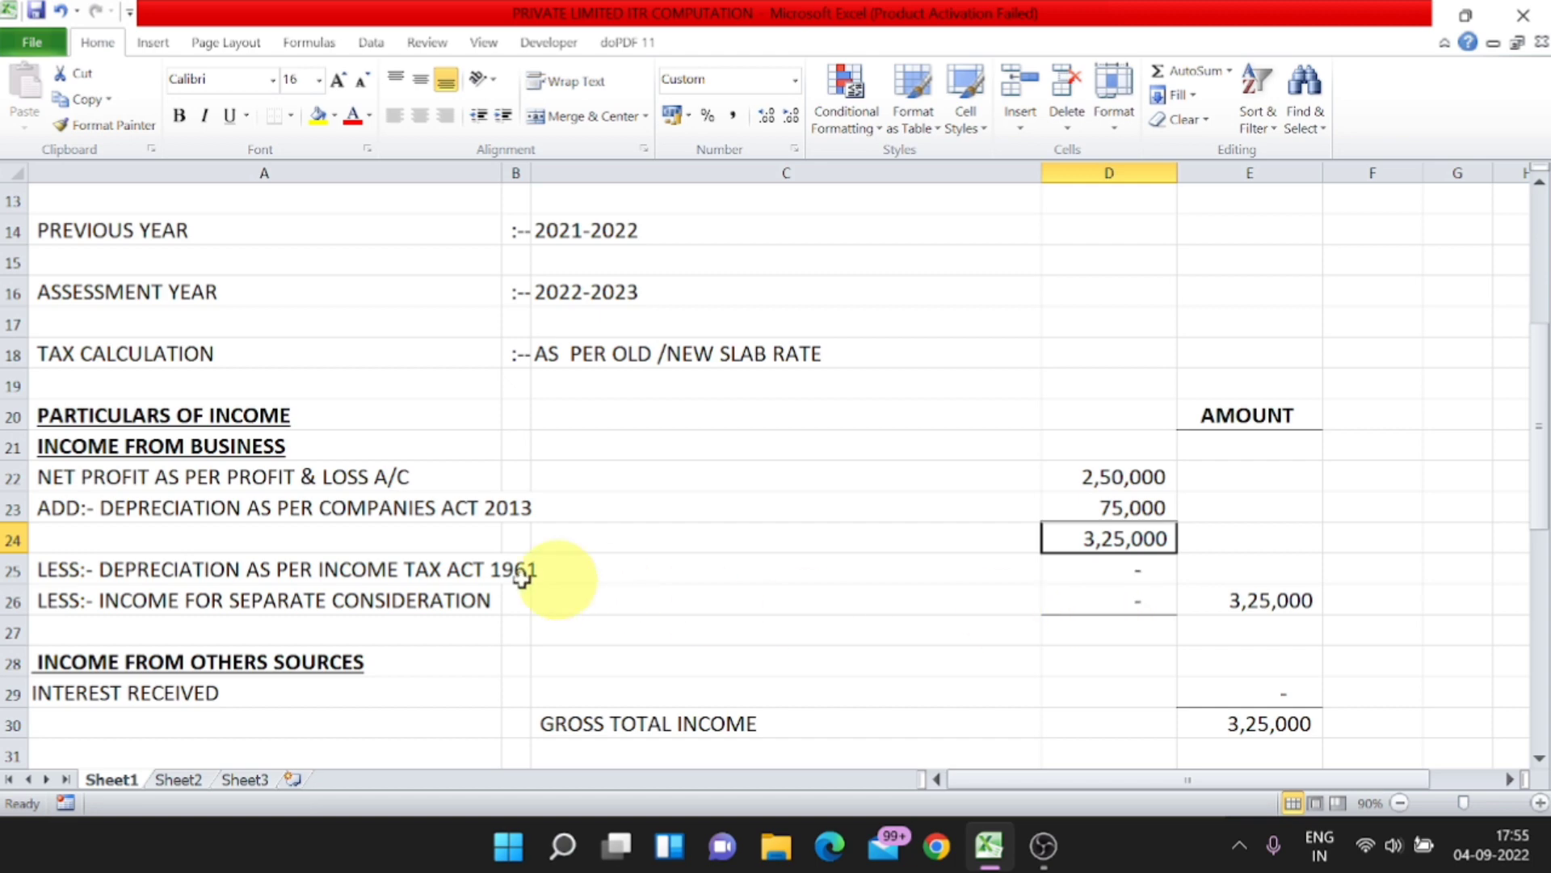
Step: Enter -85,000 as the deducted depreciation as per Income Tax Act 1961 in cell D25
click(150, 571)
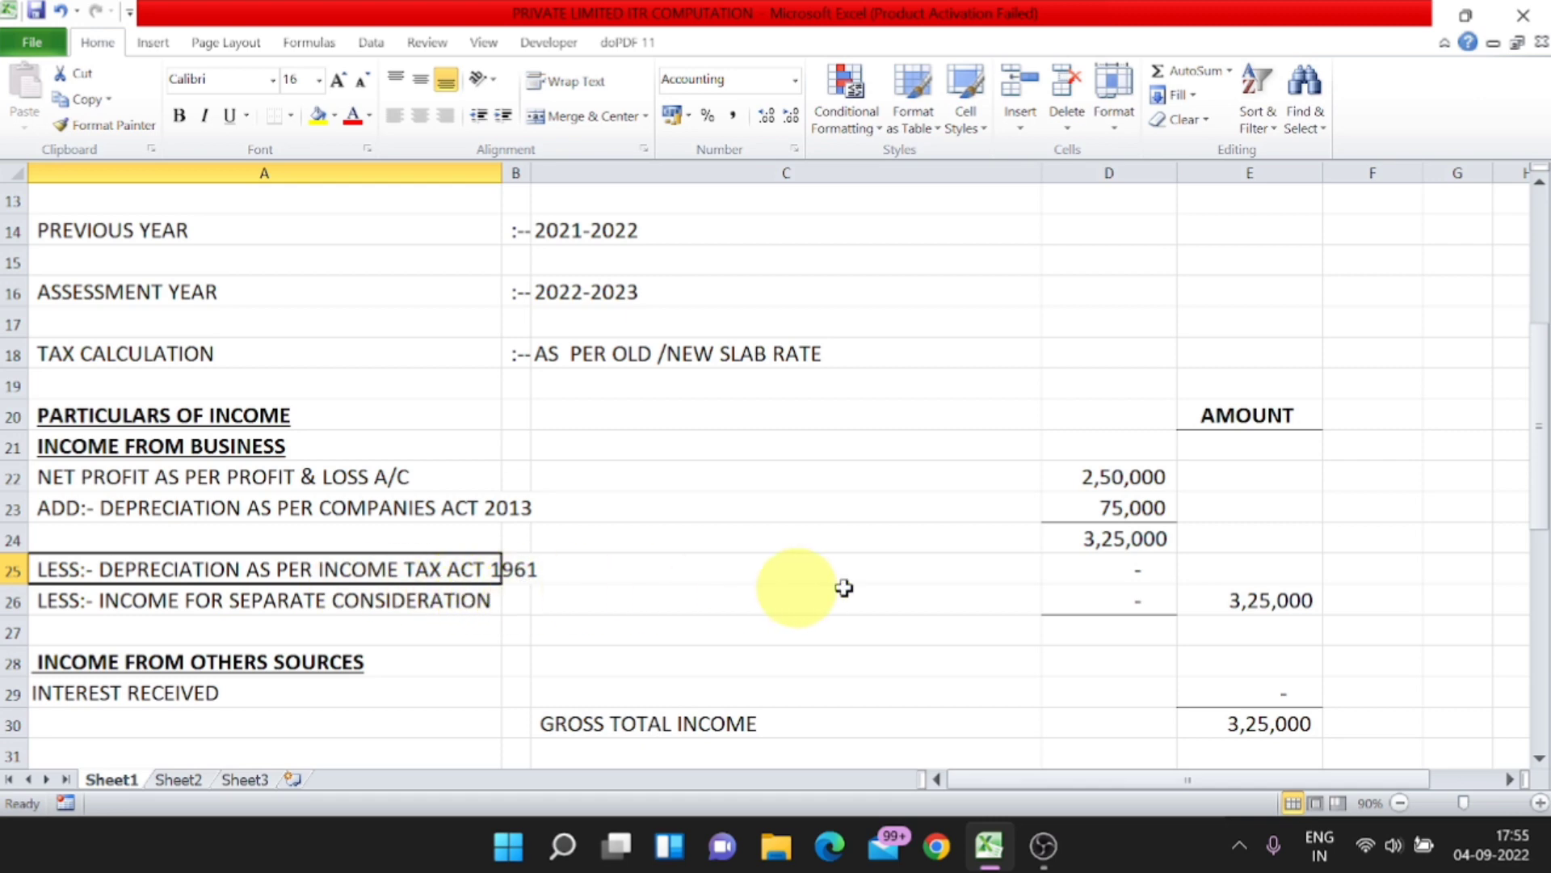
click(1135, 566)
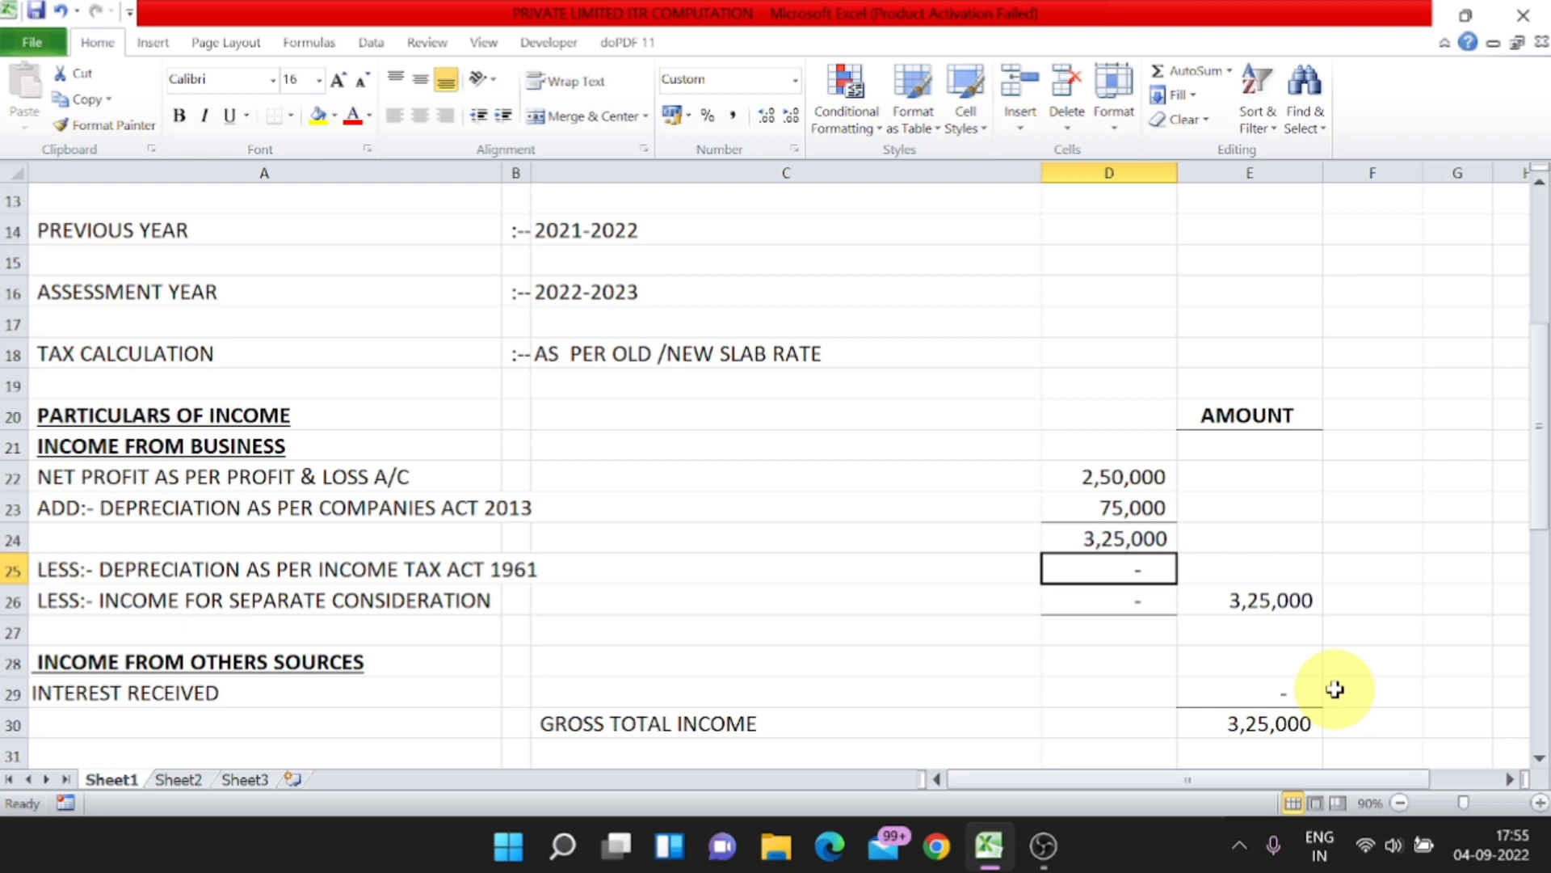
text(-)
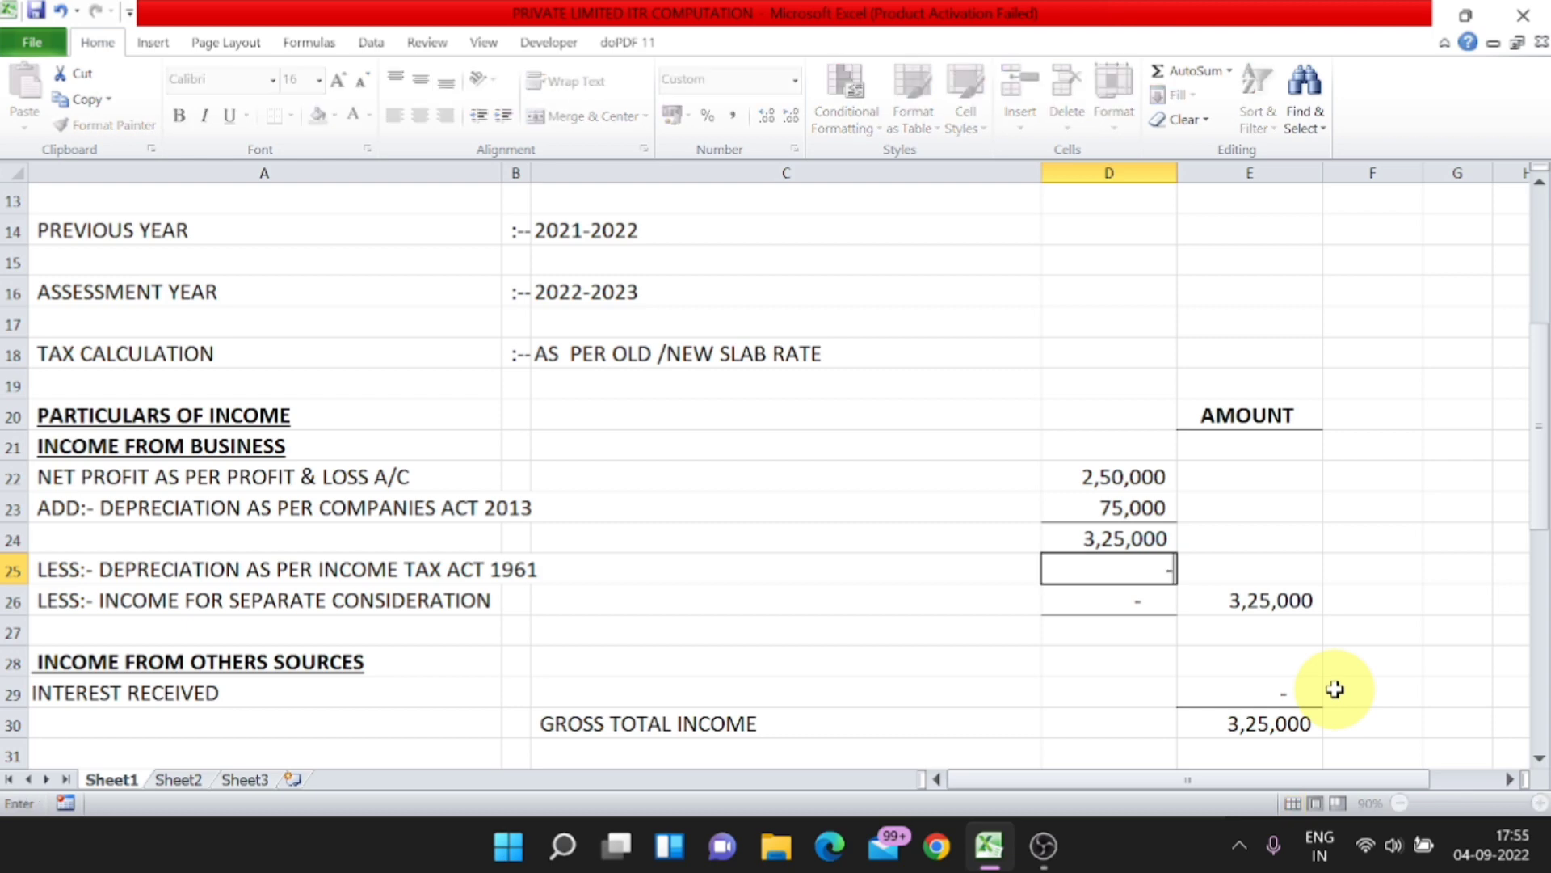
text(85000)
key(Return)
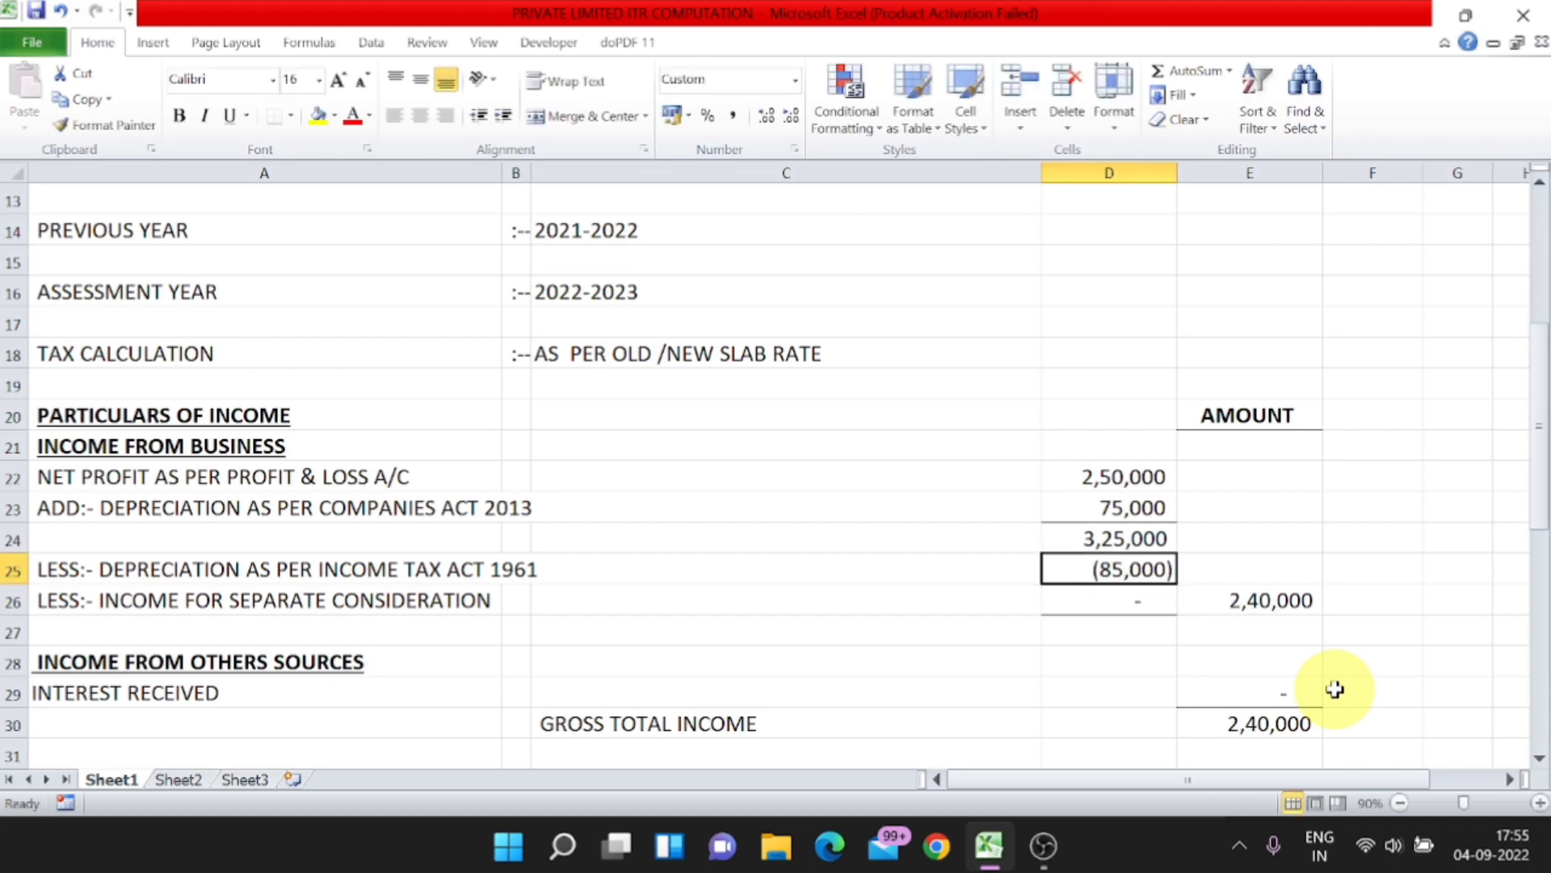
Step: Enter 2,500 as the interest received under income from other sources in cell E29
click(155, 601)
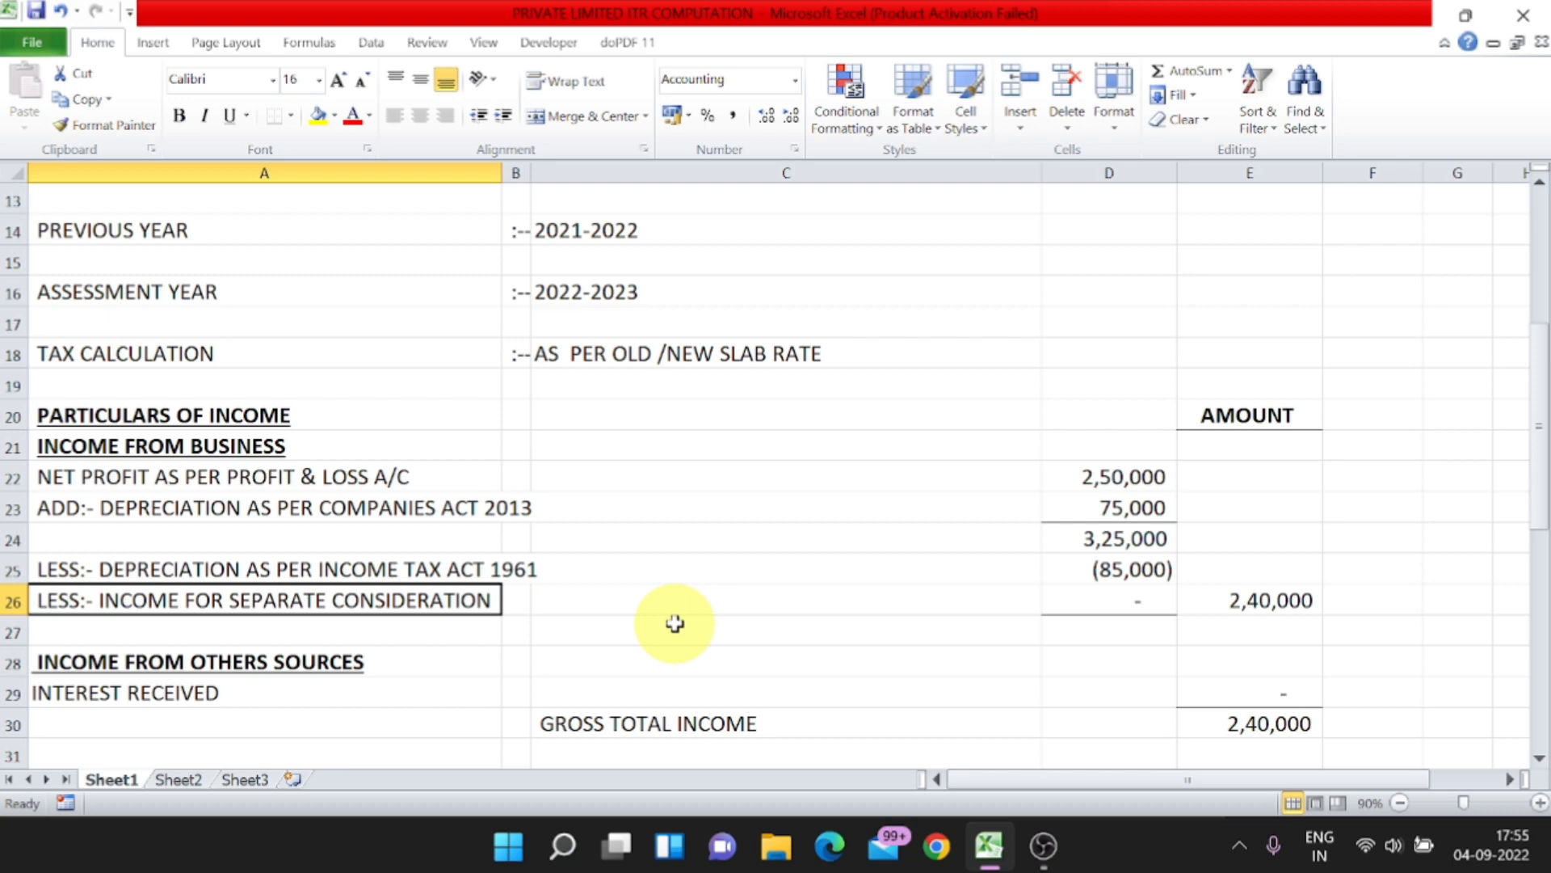
click(203, 694)
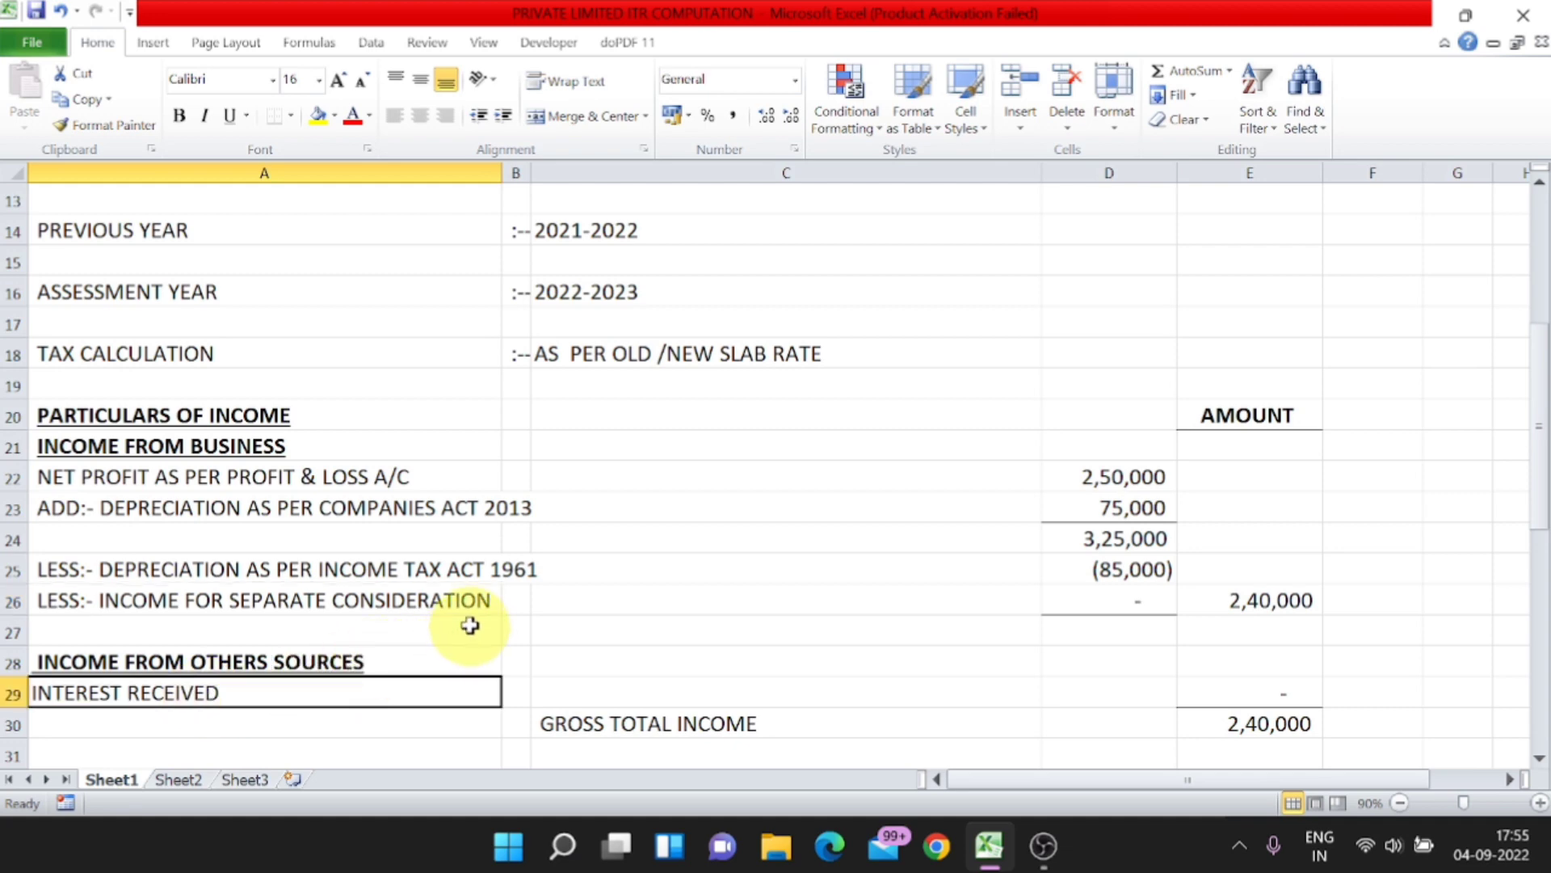
click(453, 599)
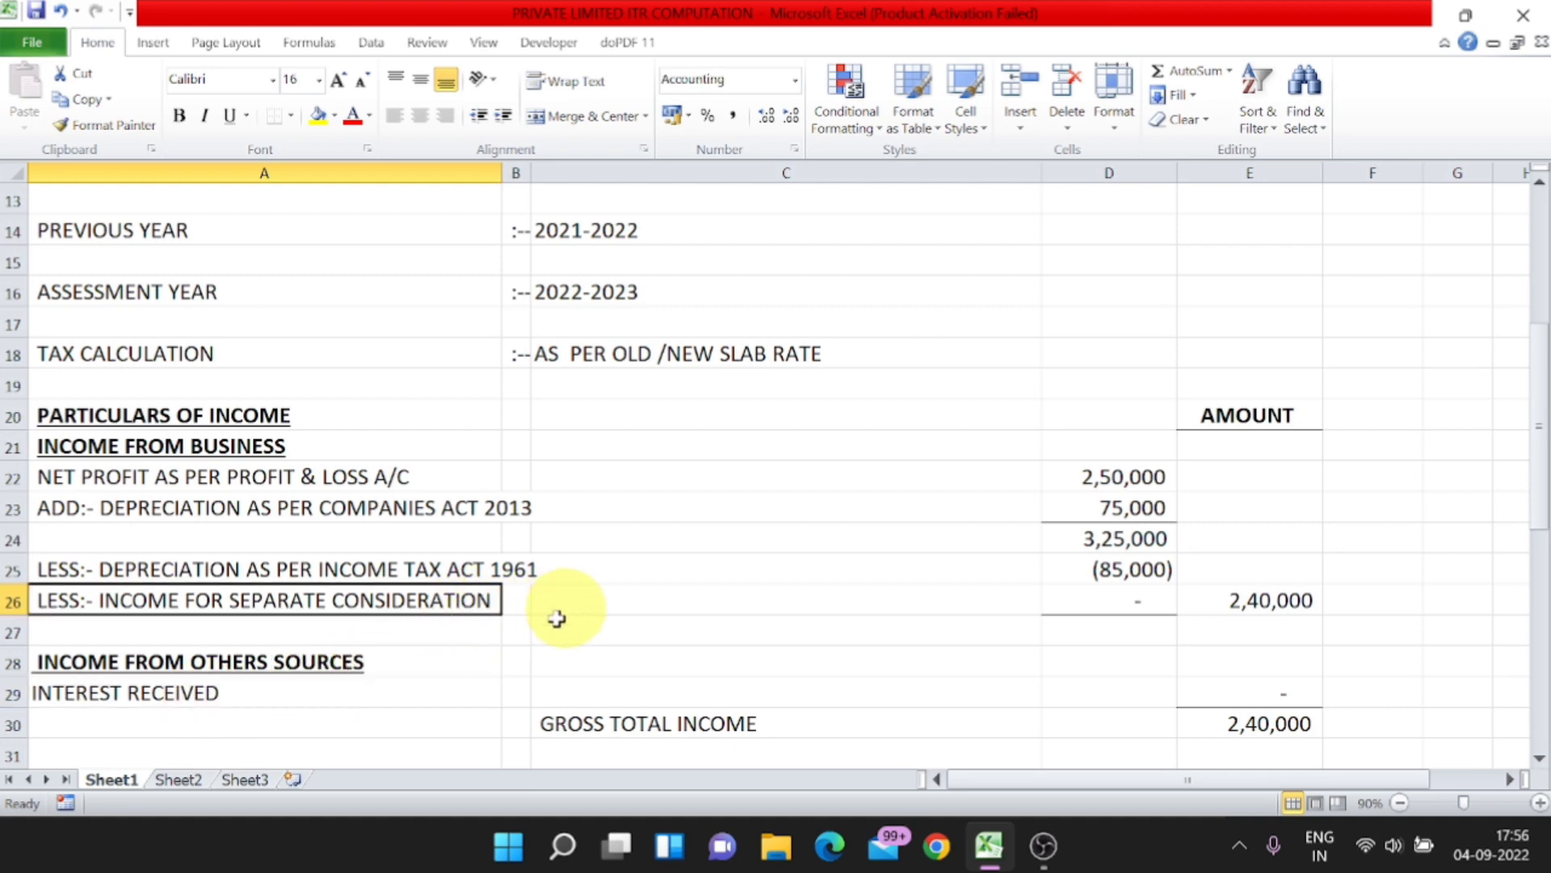
click(396, 670)
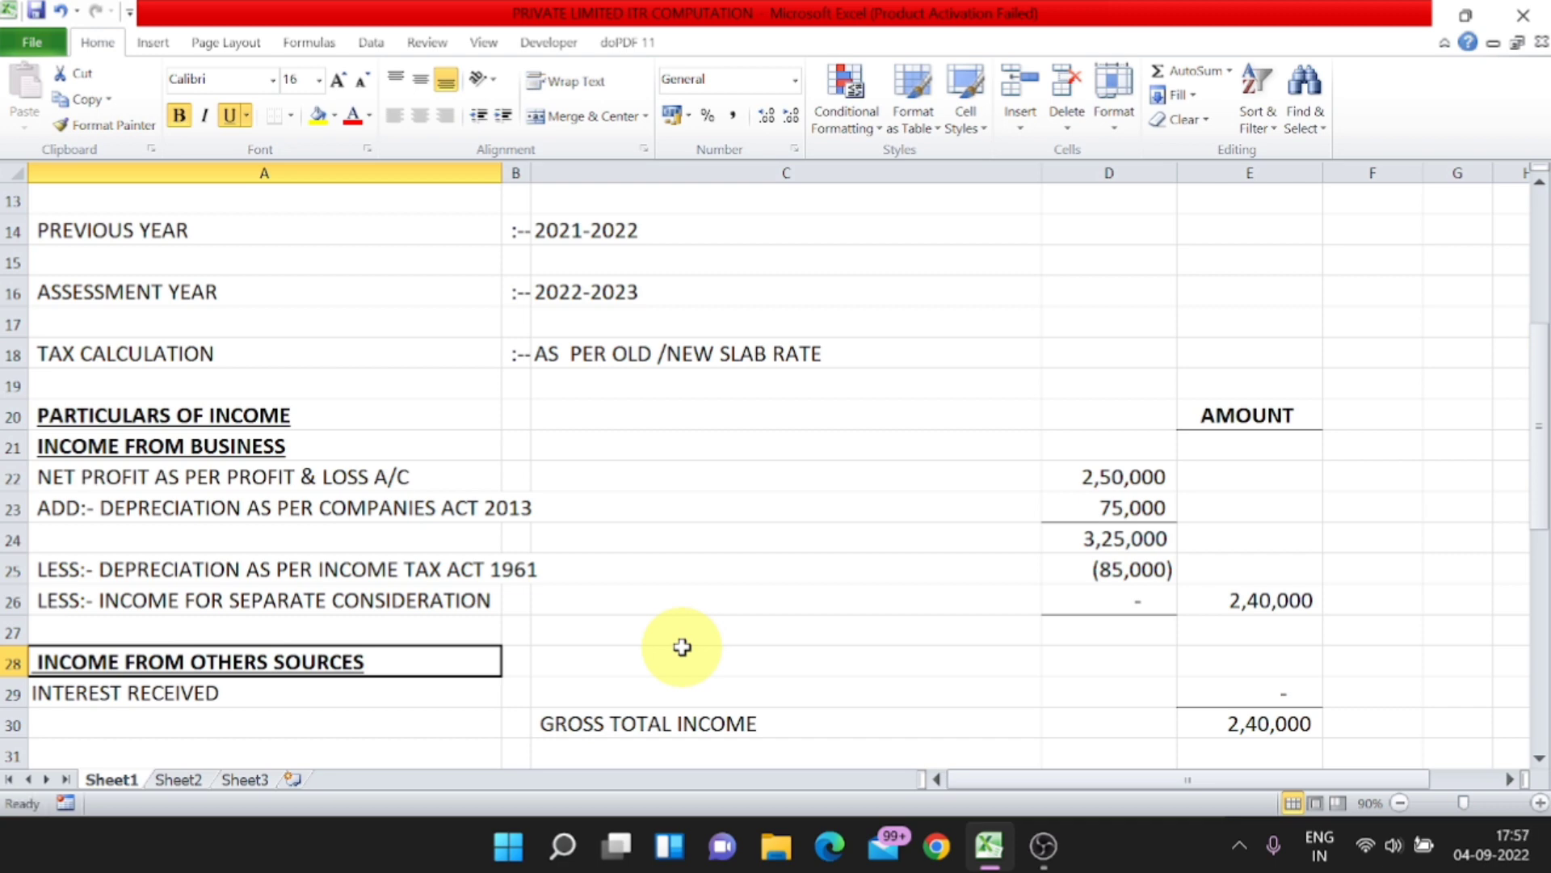
key(Right)
key(Right)
key(Right)
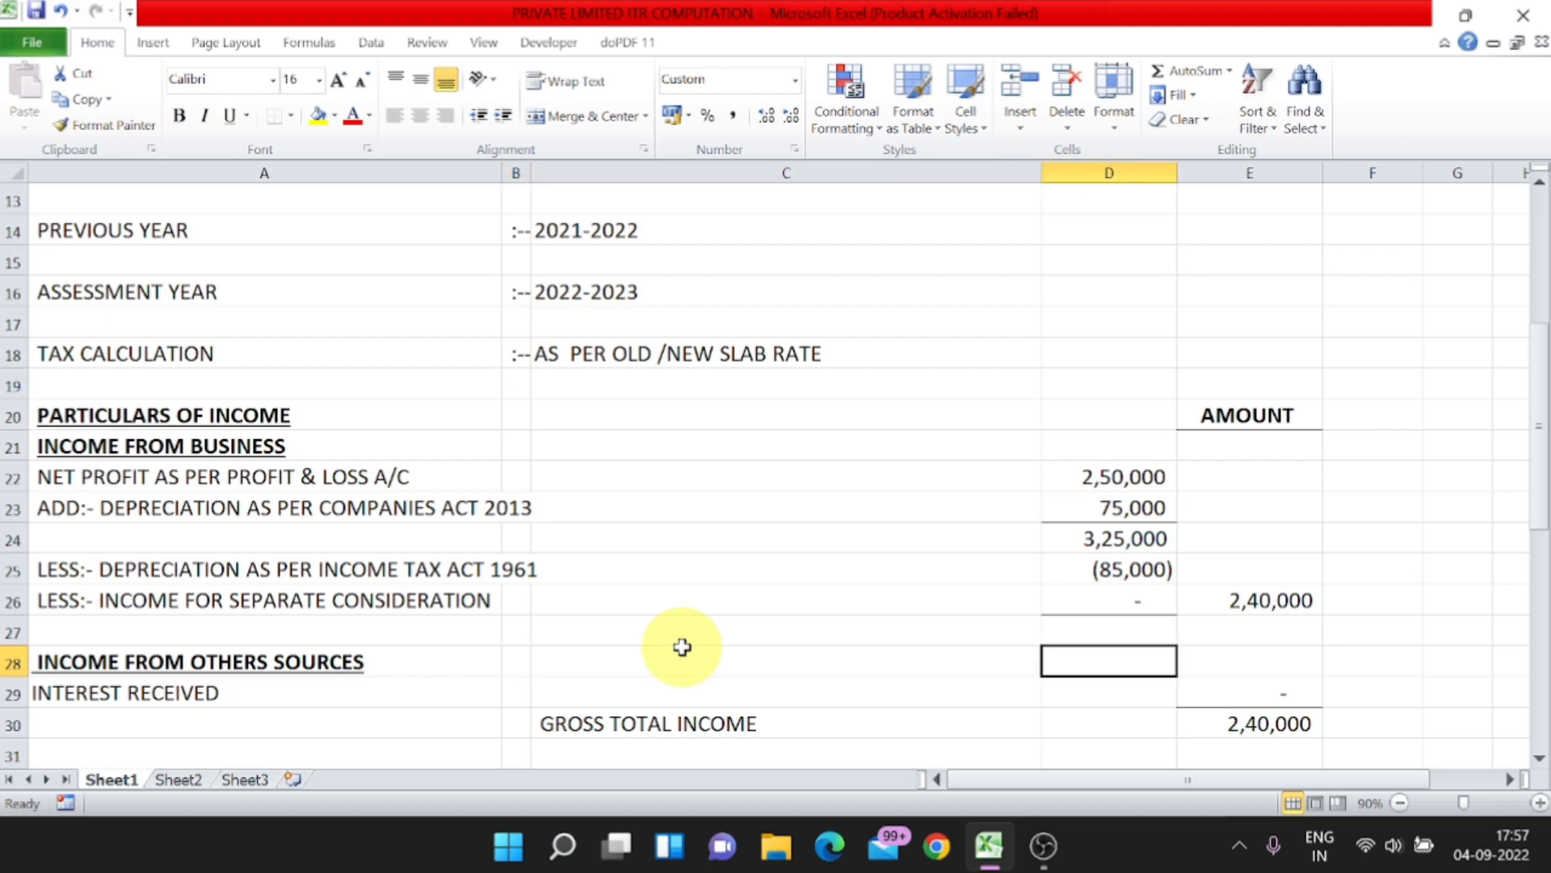
key(Down)
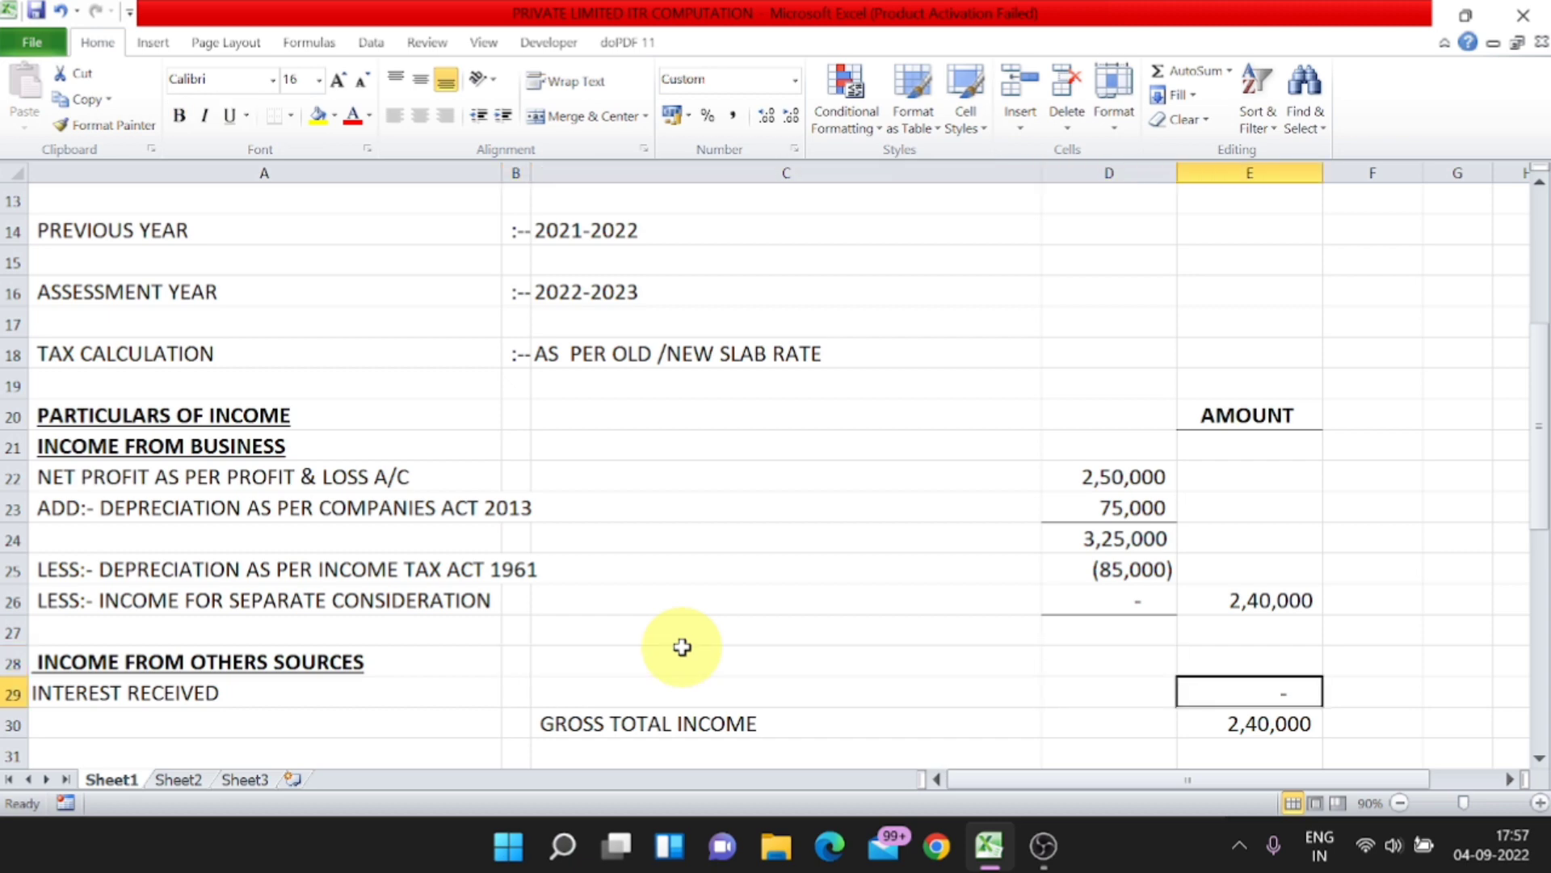
text(25000)
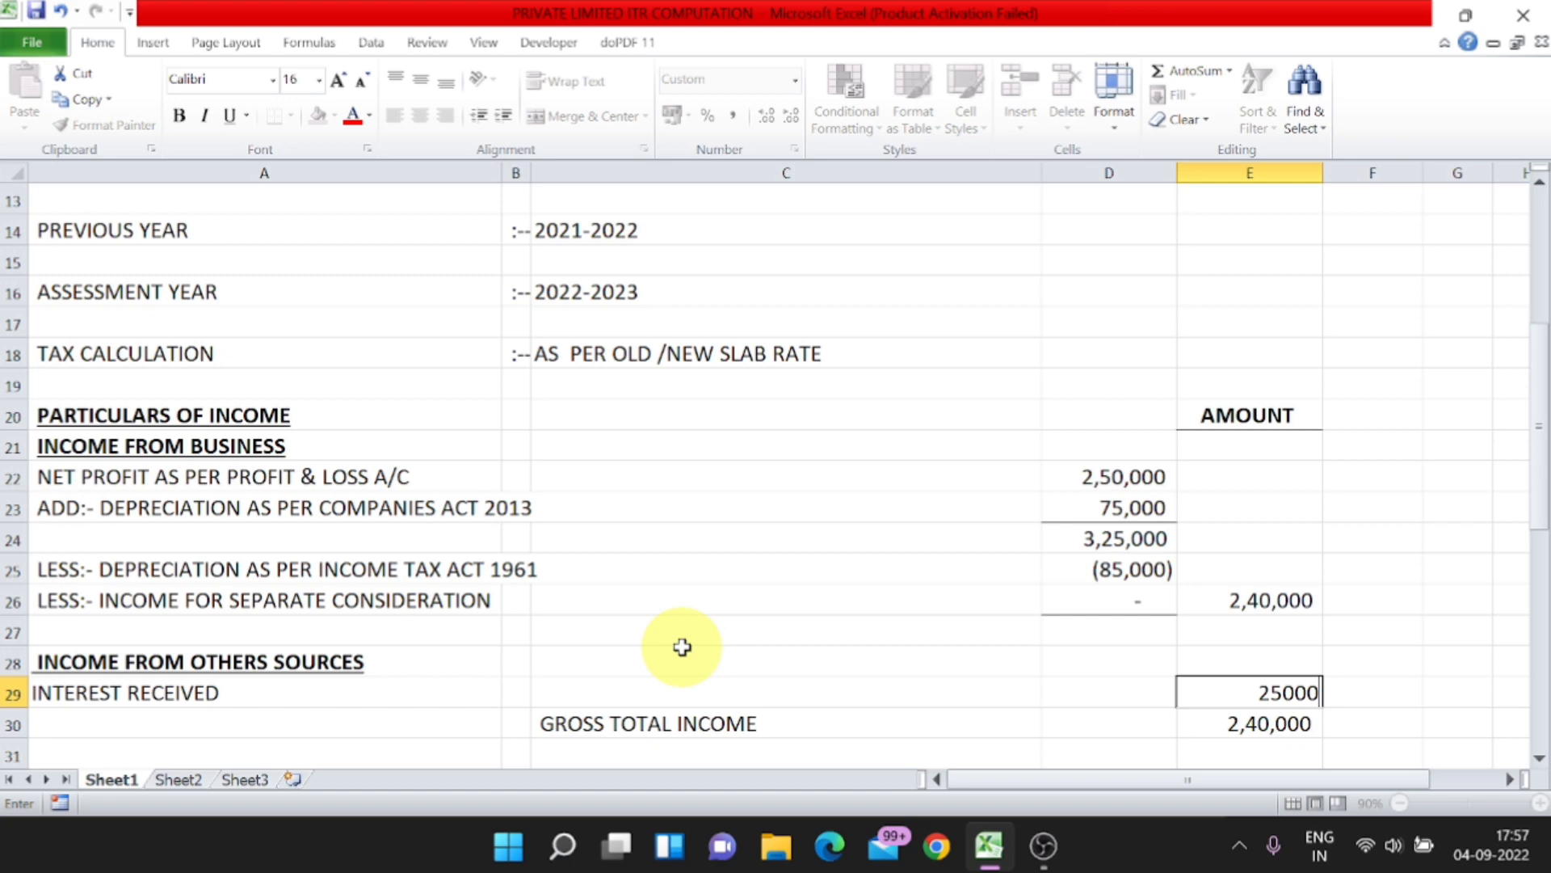
key(BackSpace)
key(Return)
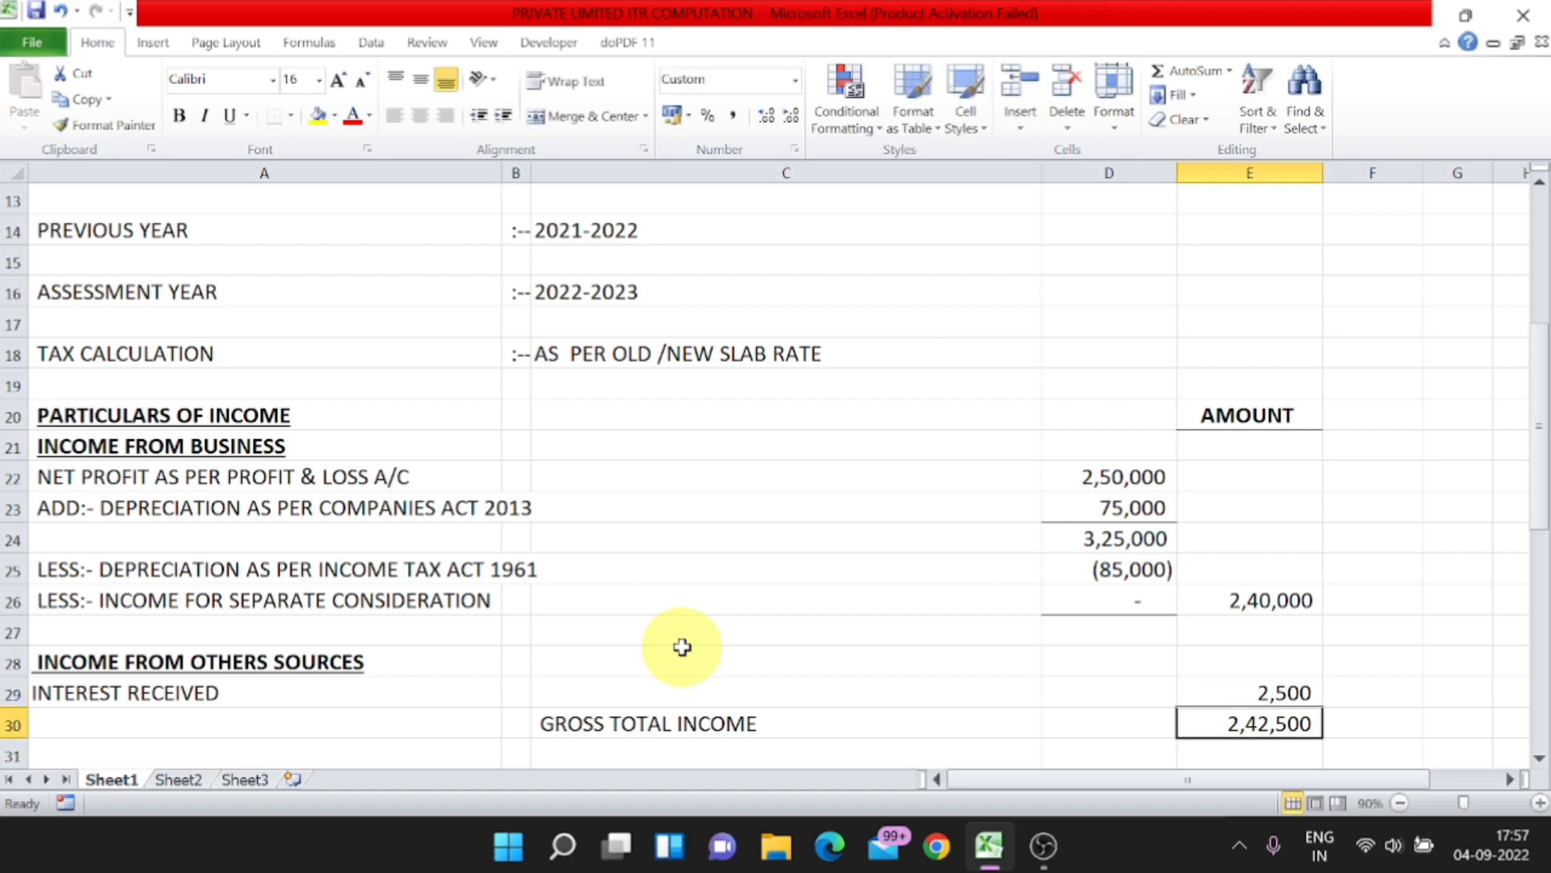
Step: Enter 2,500 as the income for separate consideration in cell D26
key(Up)
key(Up)
key(Up)
key(Up)
key(Down)
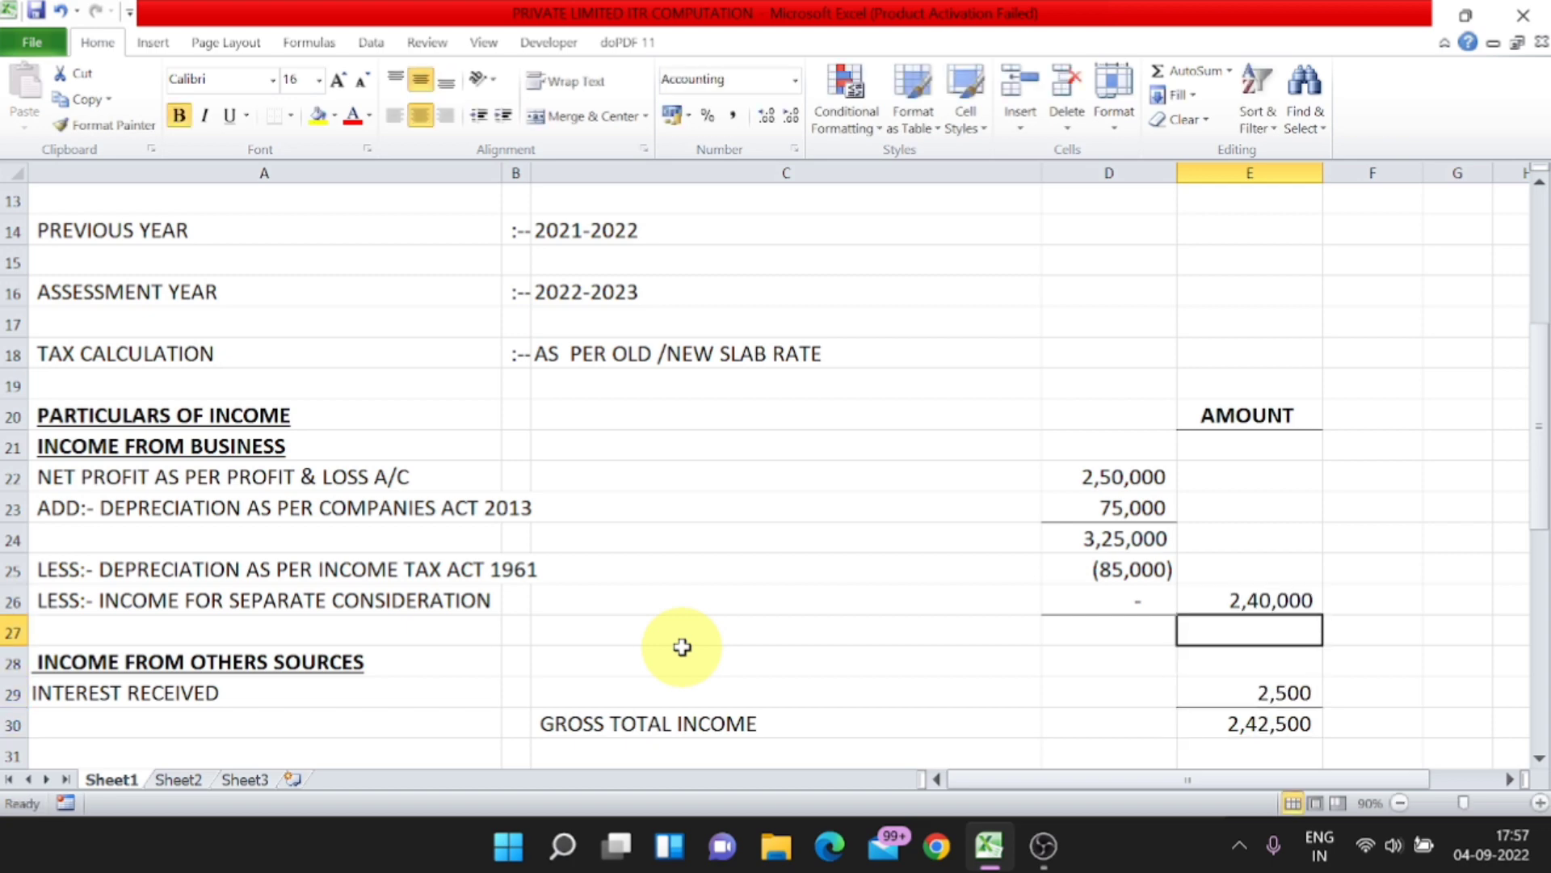
key(Up)
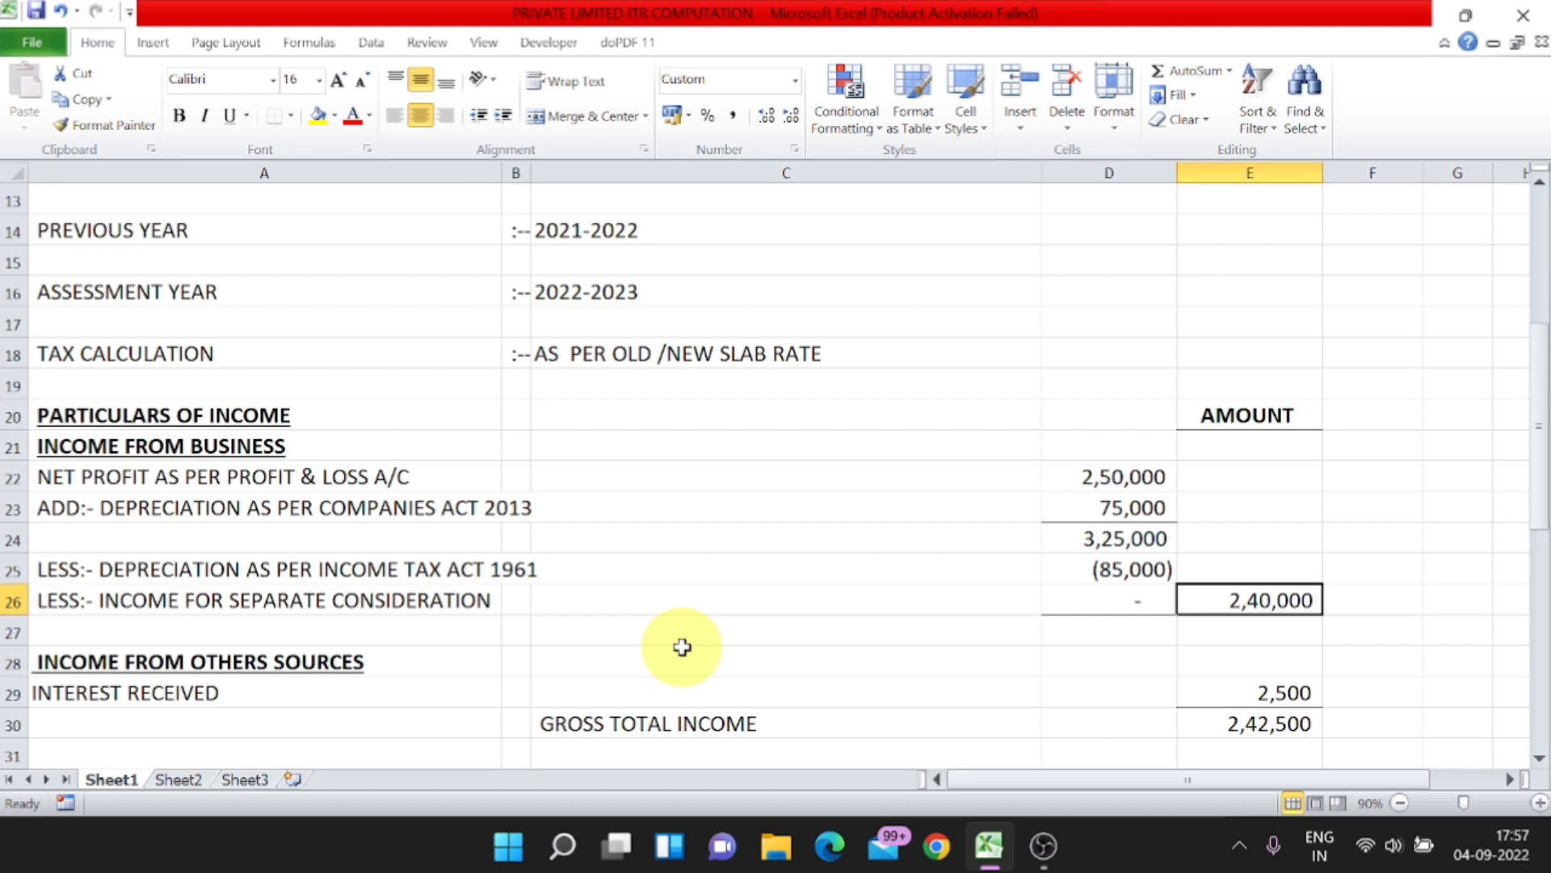
click(1118, 475)
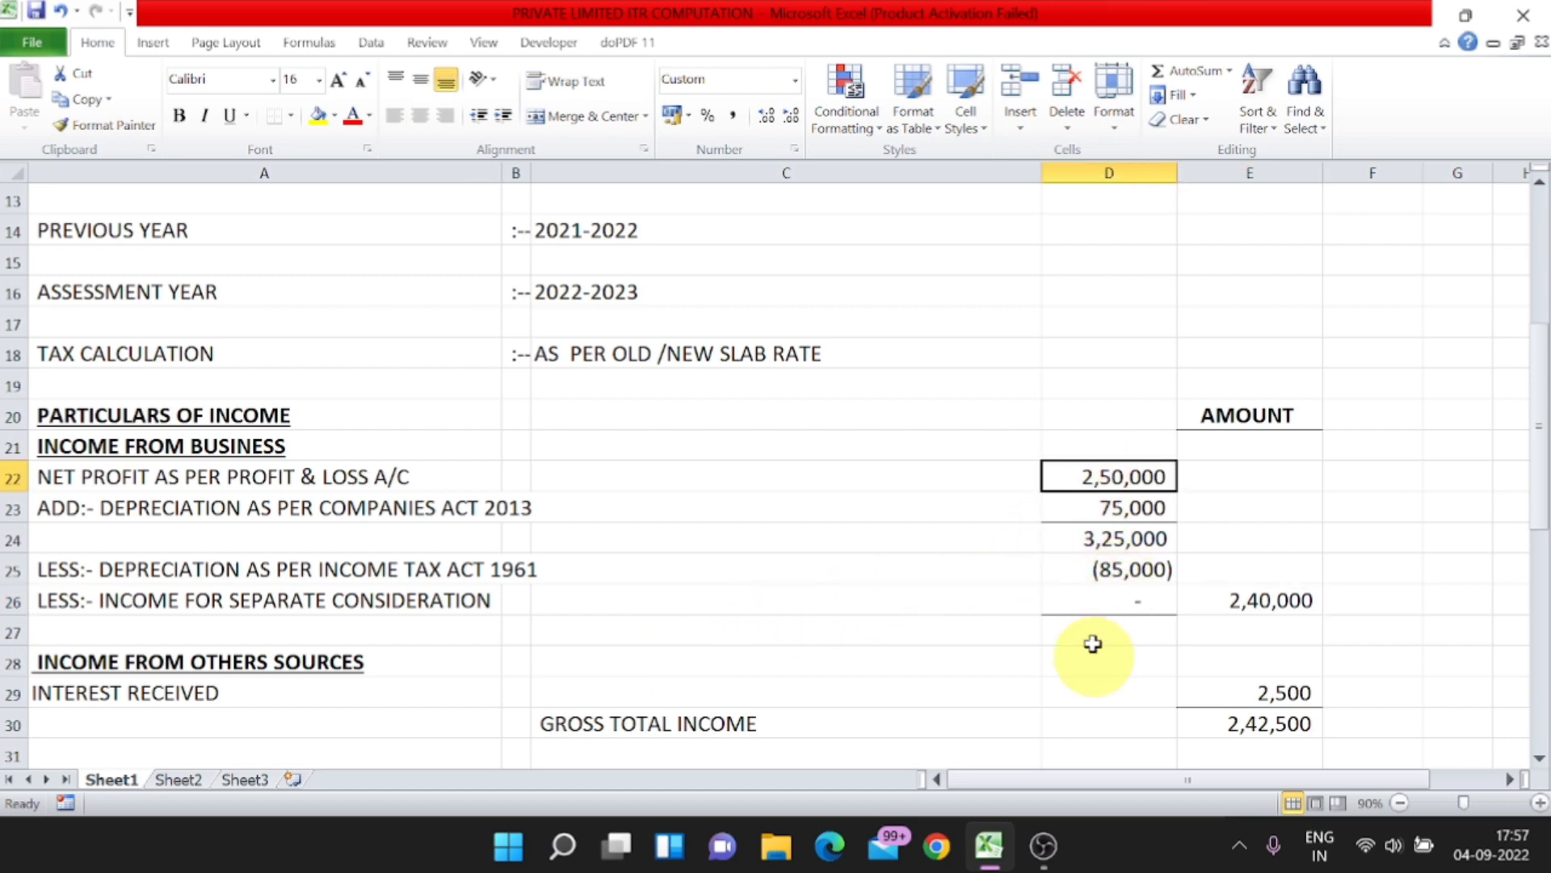
click(1128, 599)
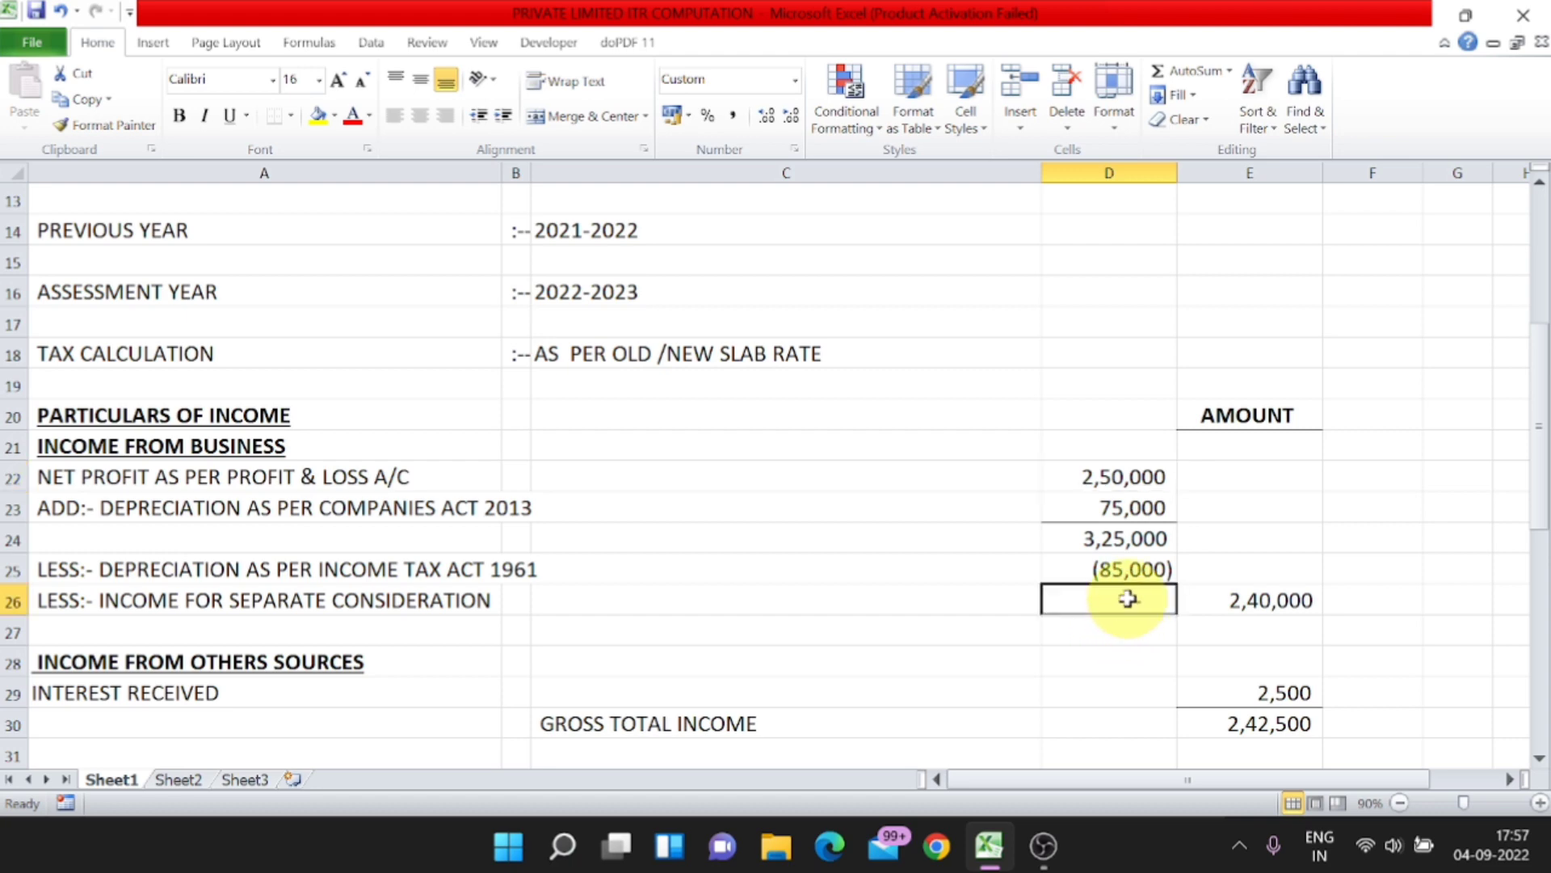
text(25000)
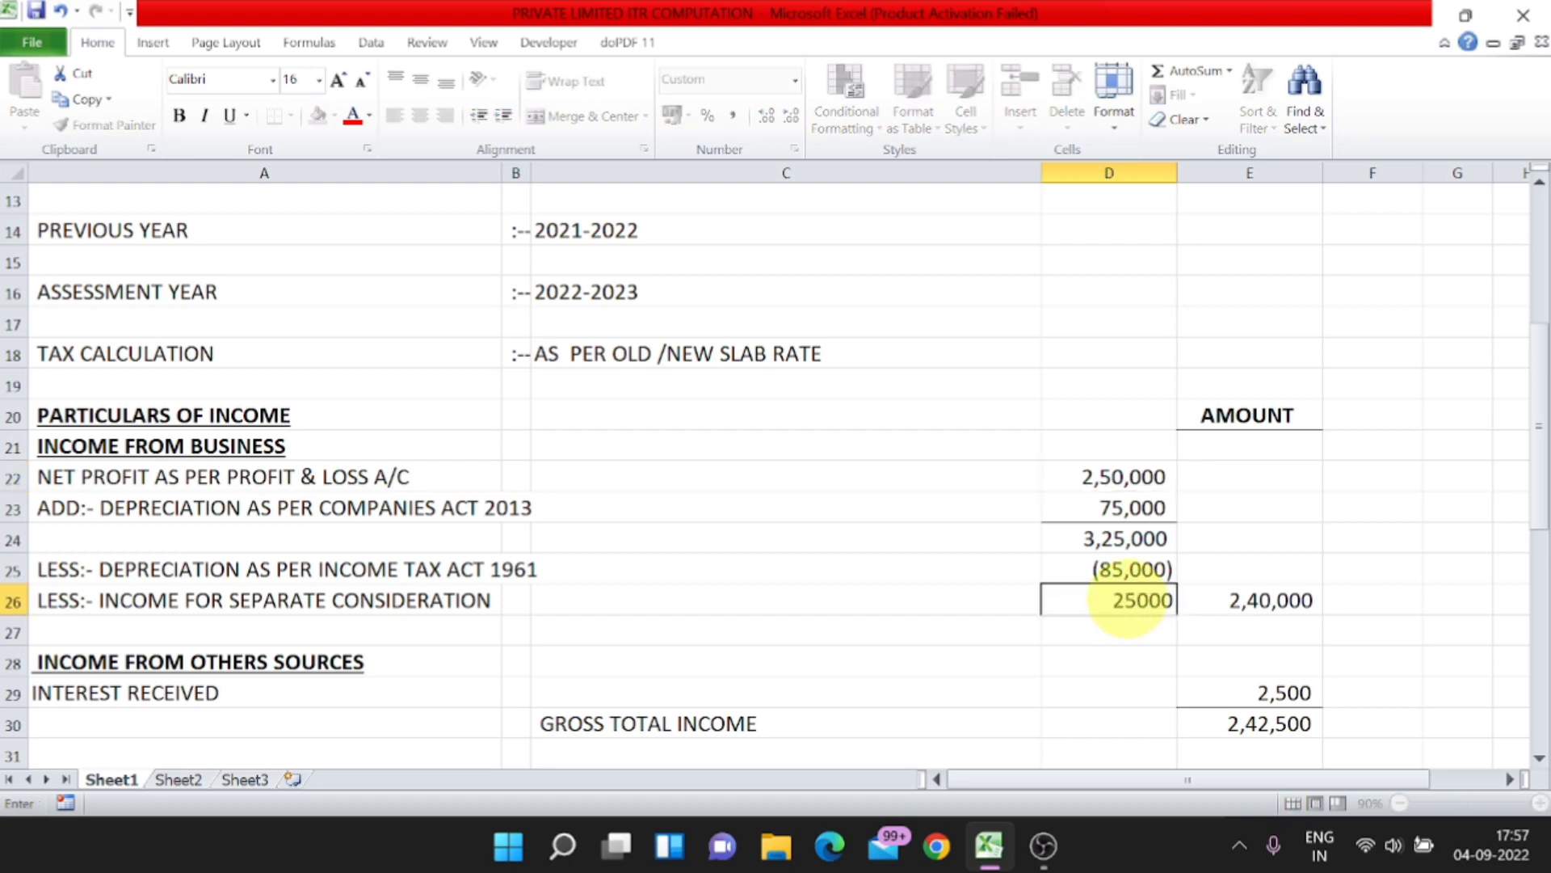
key(BackSpace)
key(ctrl+Return)
Step: Inspect the business income total's formula in cell E26 and review the profit, depreciation and separate consideration amounts feeding it
key(Right)
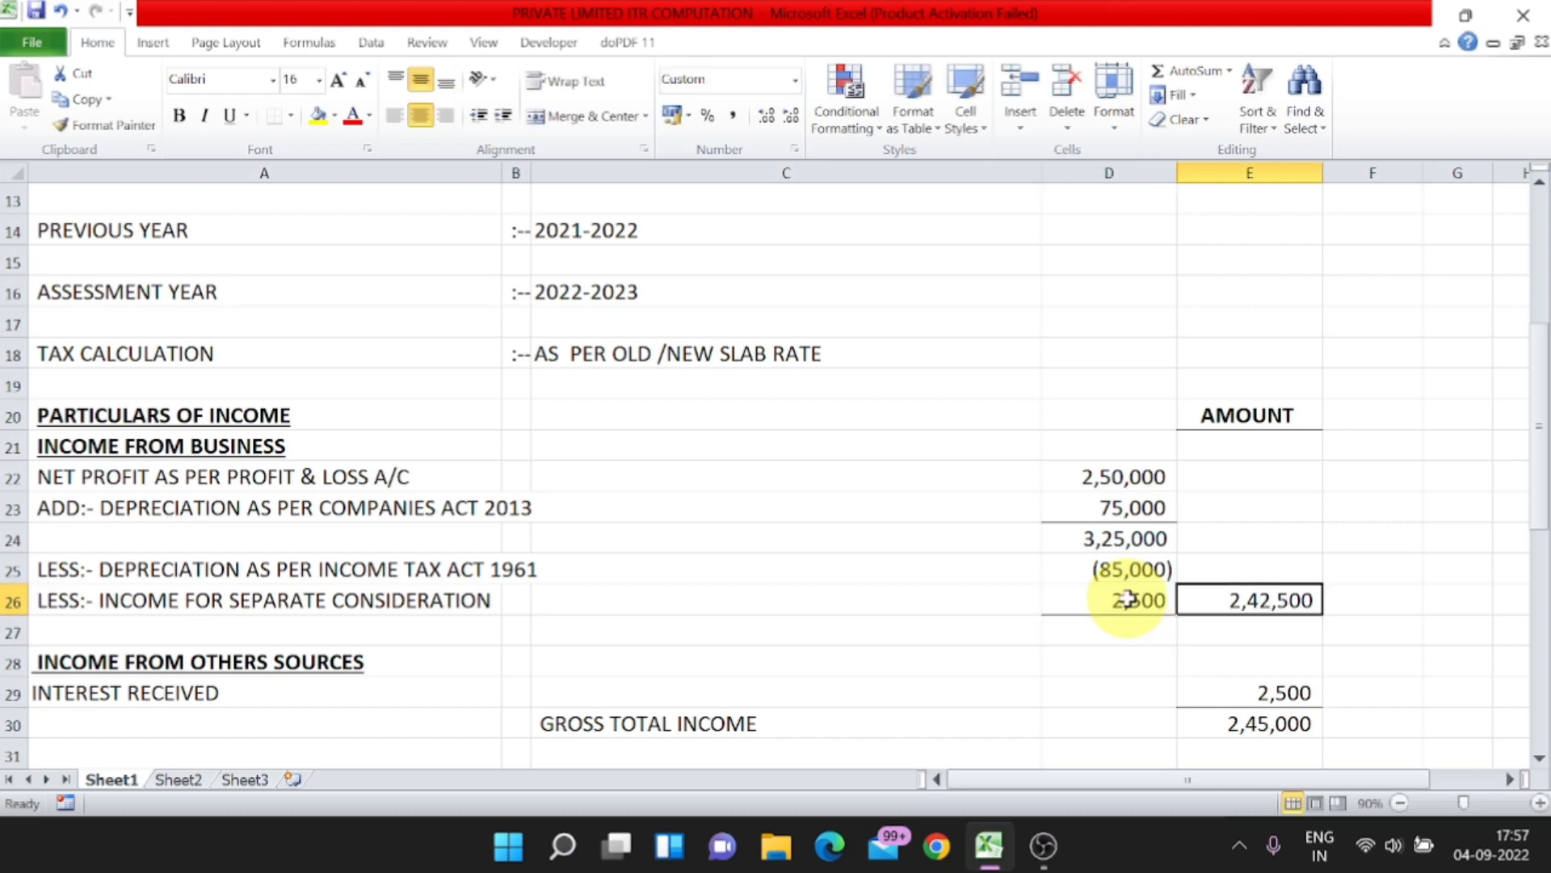
key(F2)
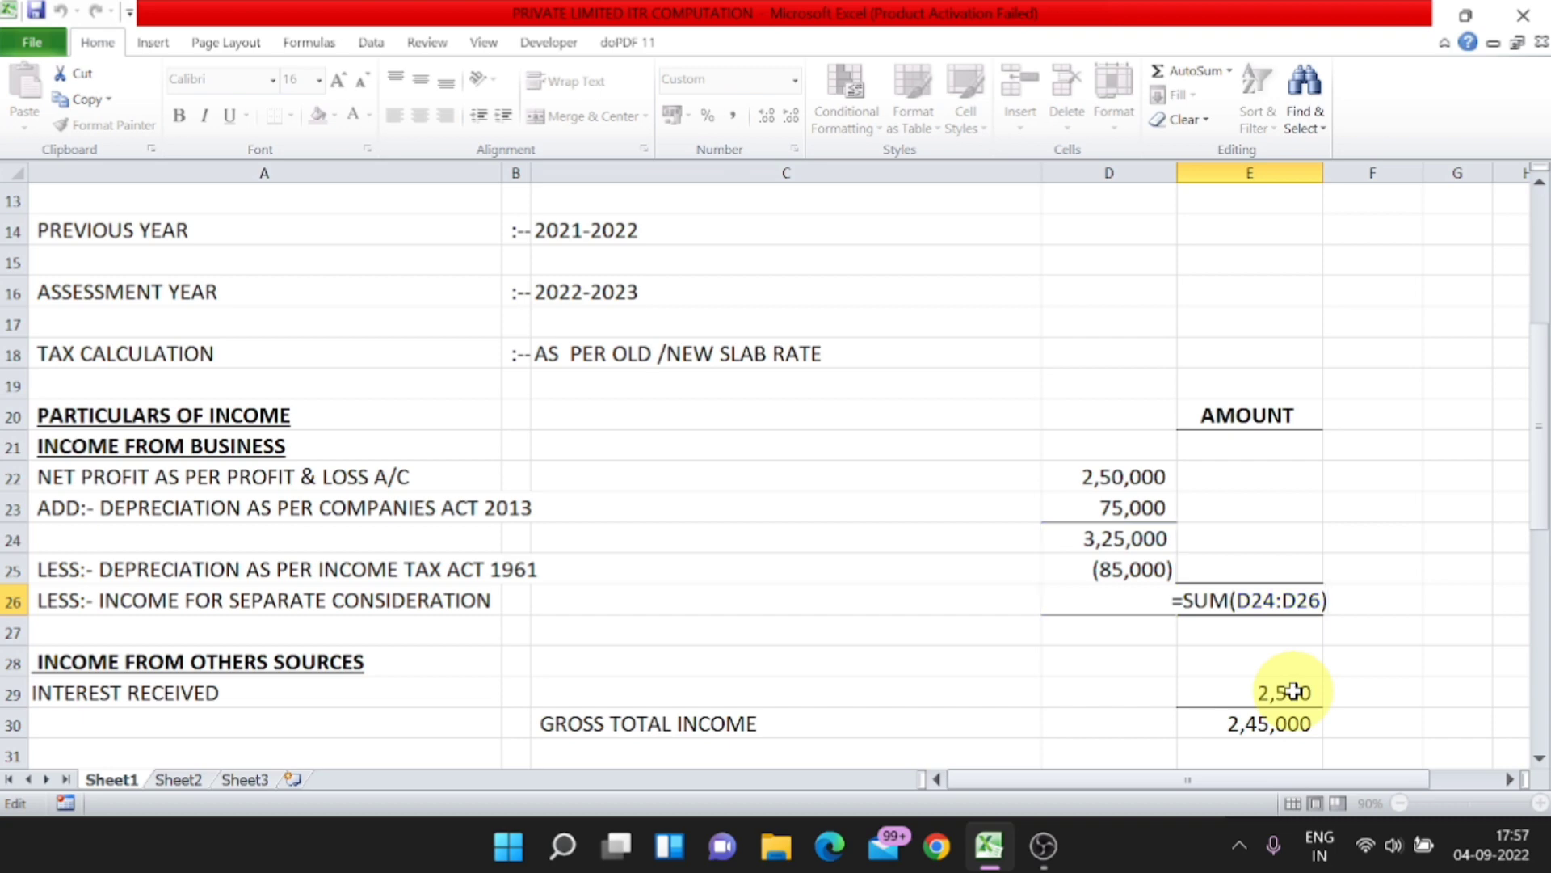
key(Return)
click(1162, 476)
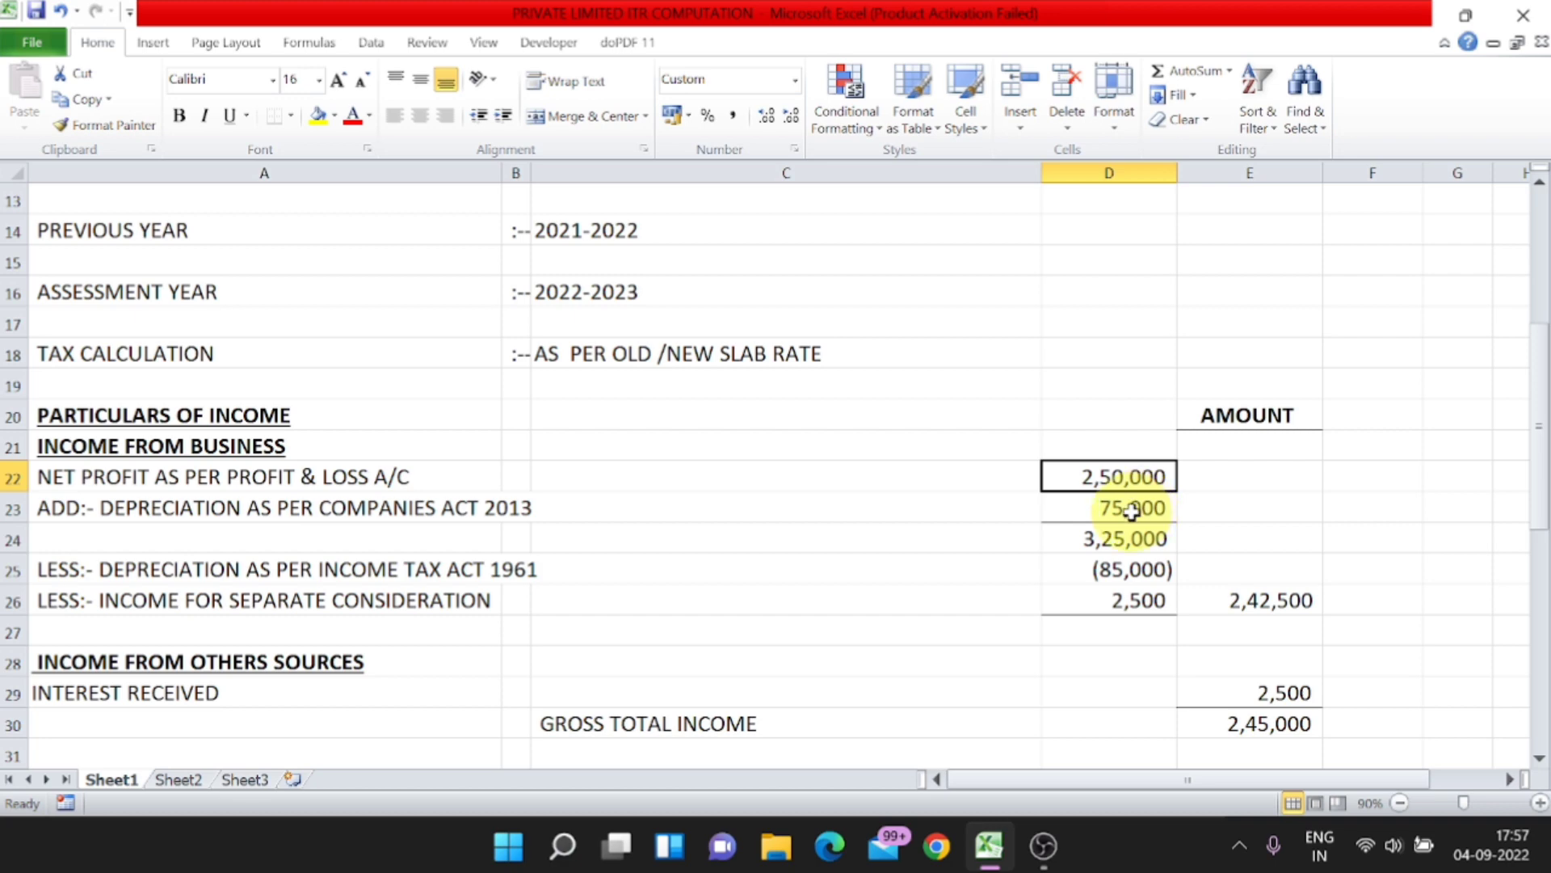
click(1133, 509)
click(493, 582)
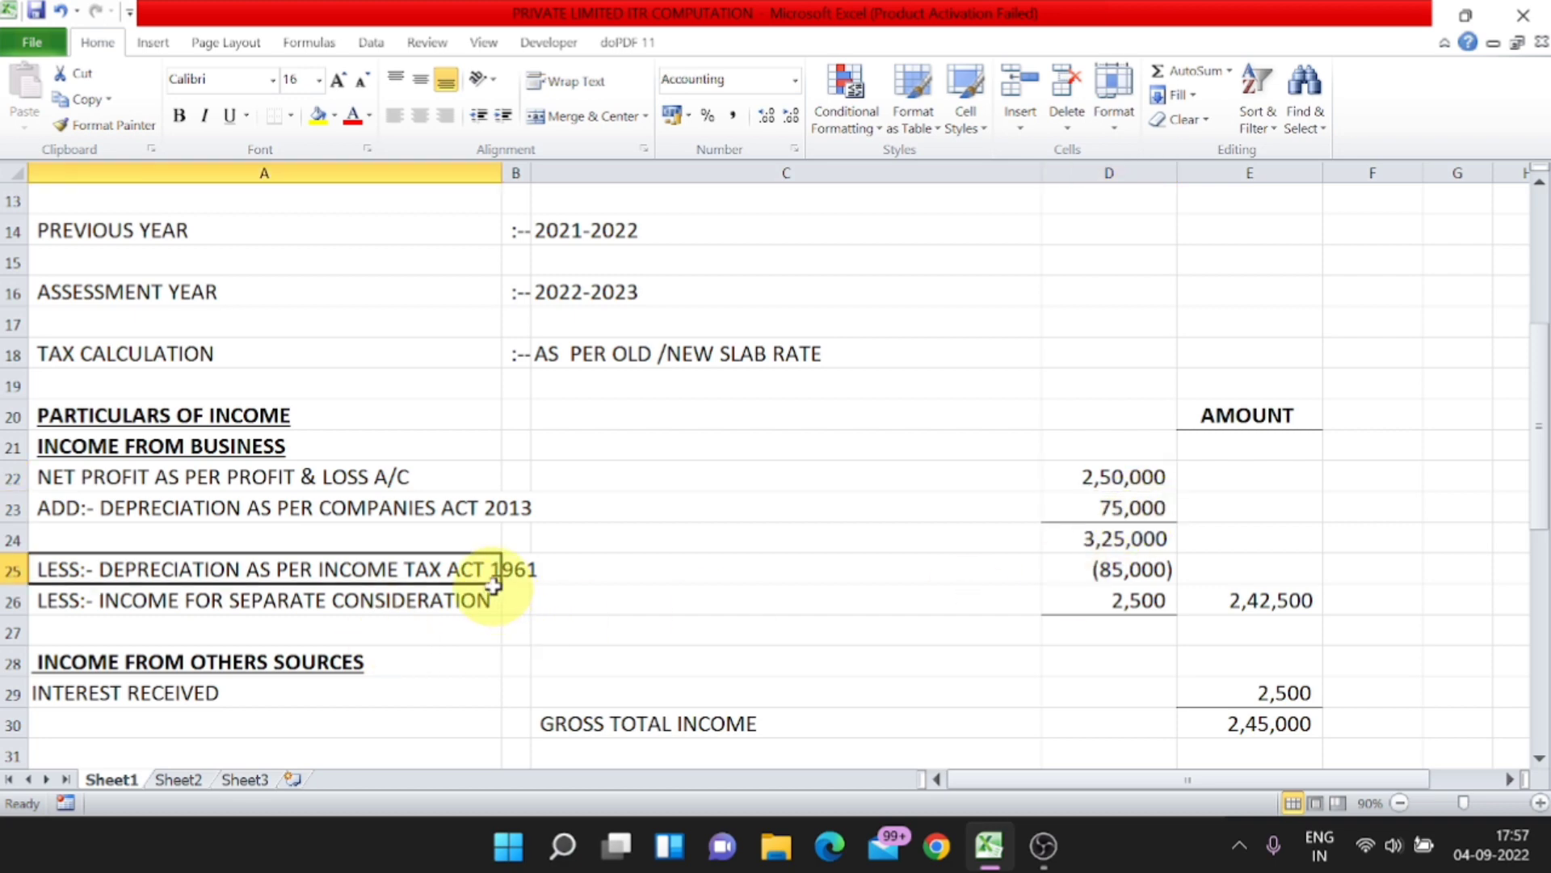
click(1094, 569)
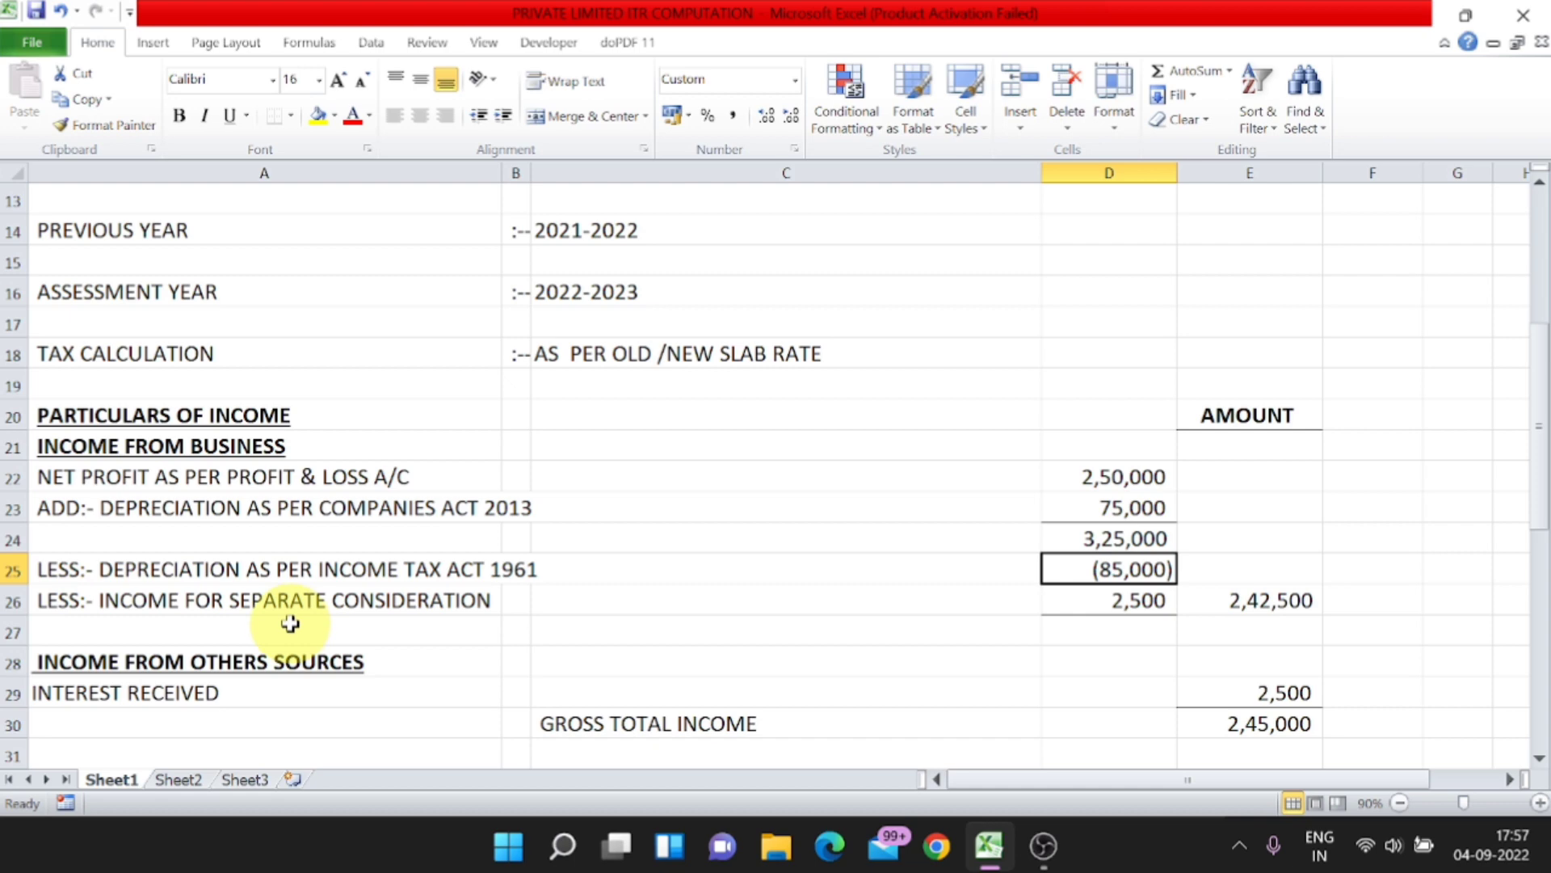
click(1139, 600)
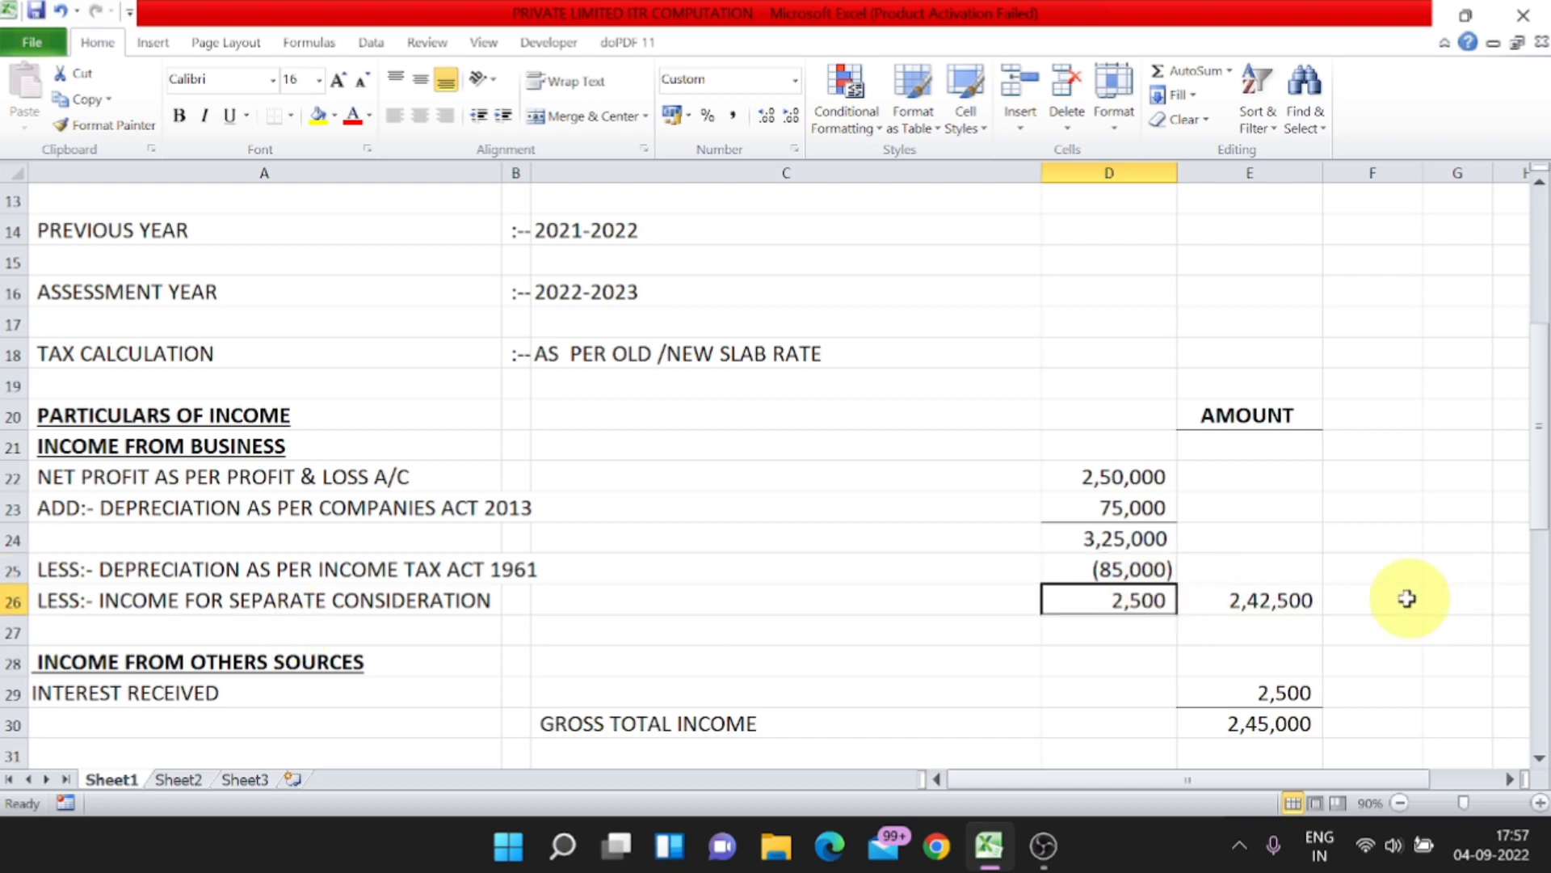
click(1295, 613)
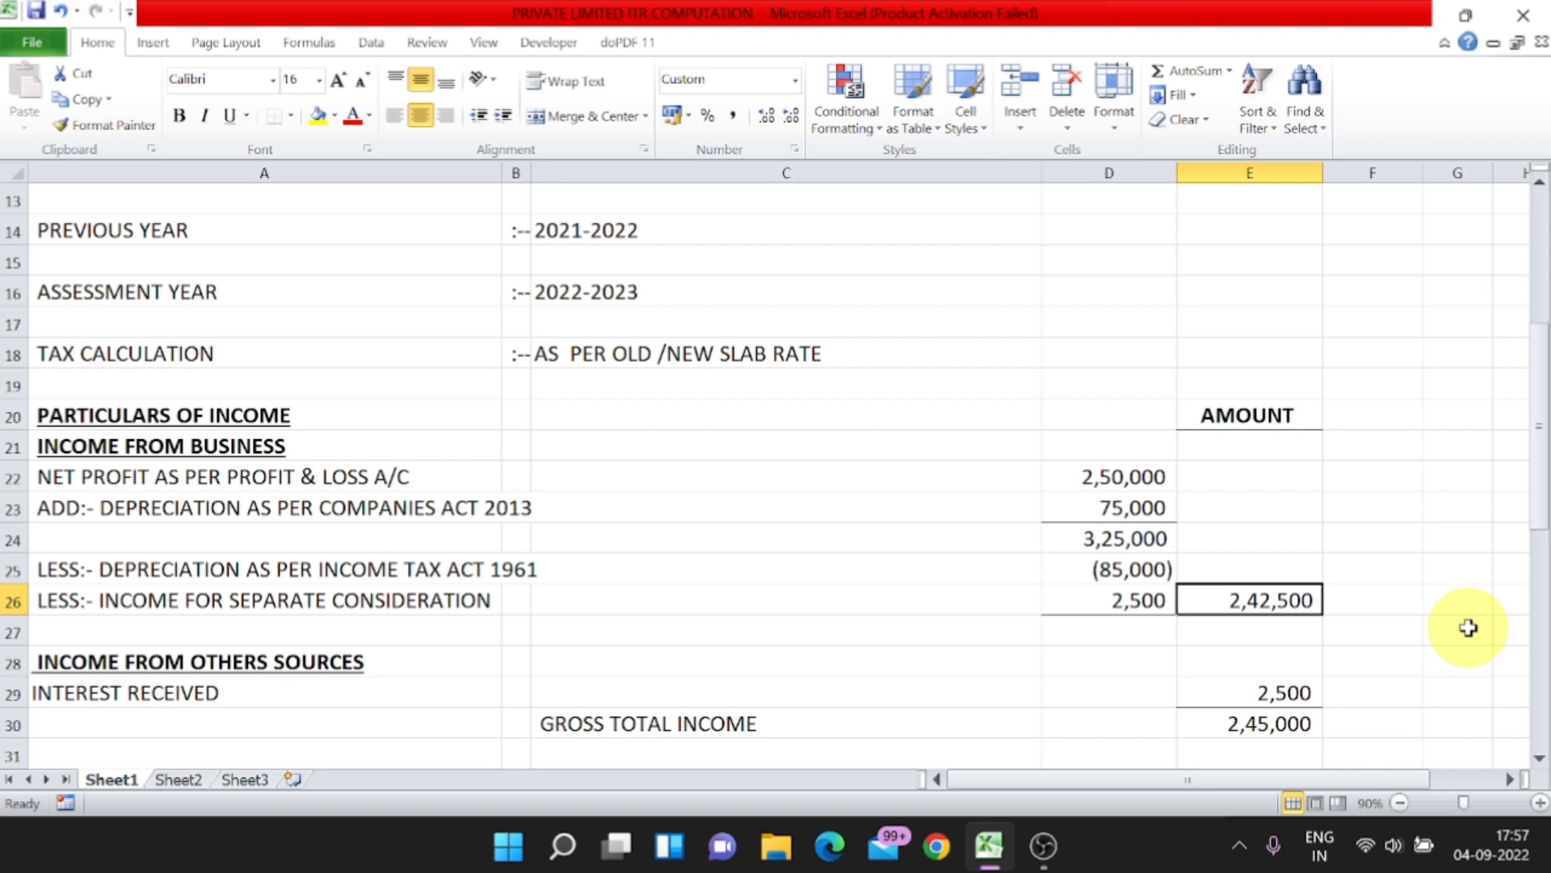
key(Down)
key(Up)
Step: Inspect the gross total income formula in cell E30 and check the business income and interest amounts it adds
scroll(1467, 628, down, 2)
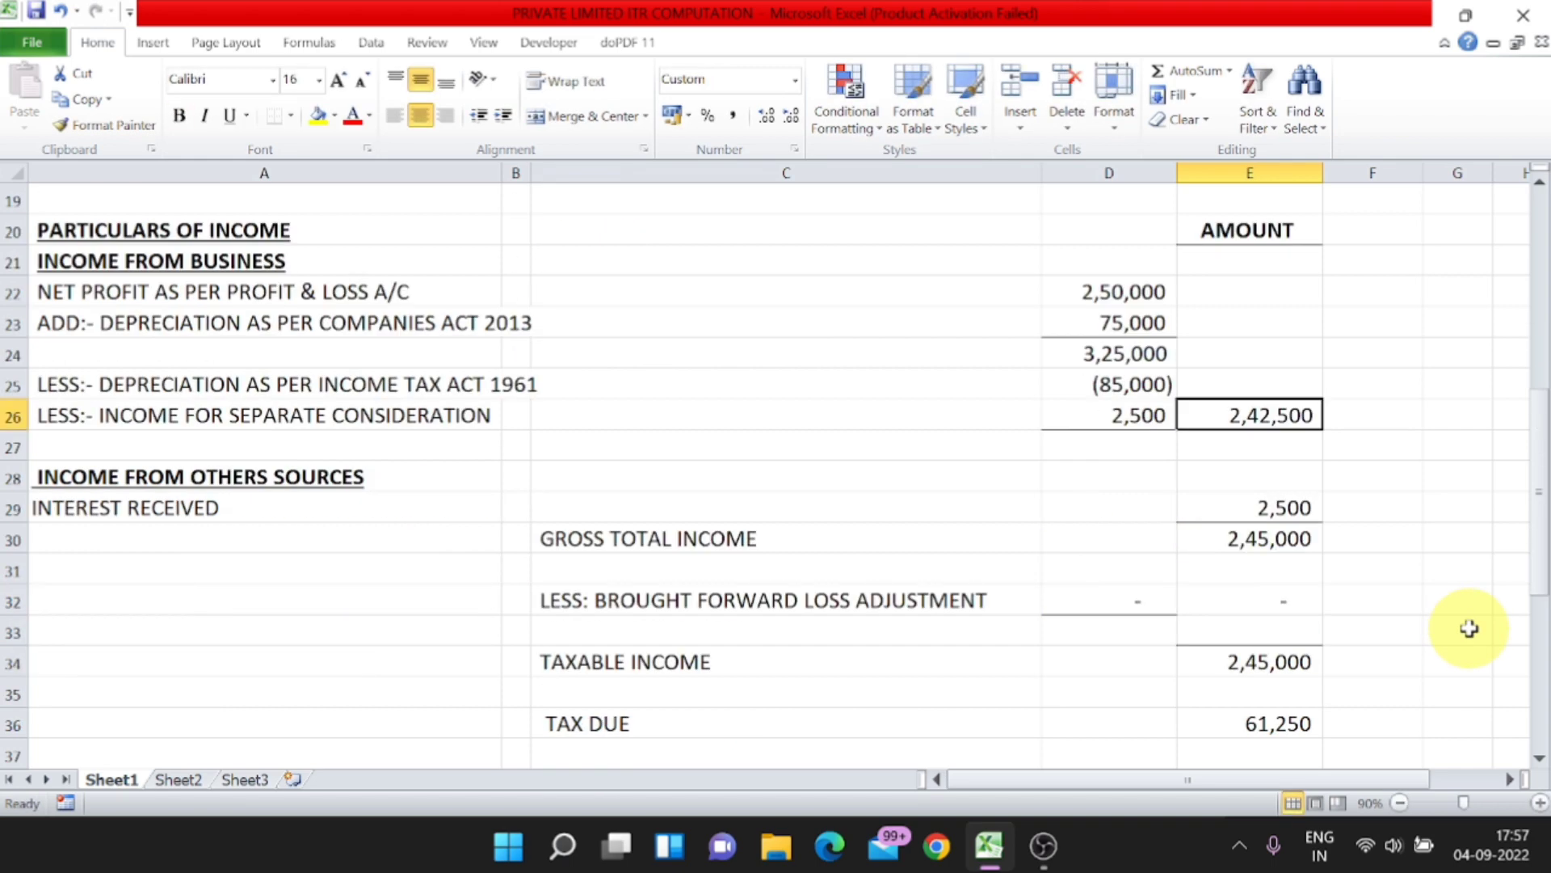
click(1270, 547)
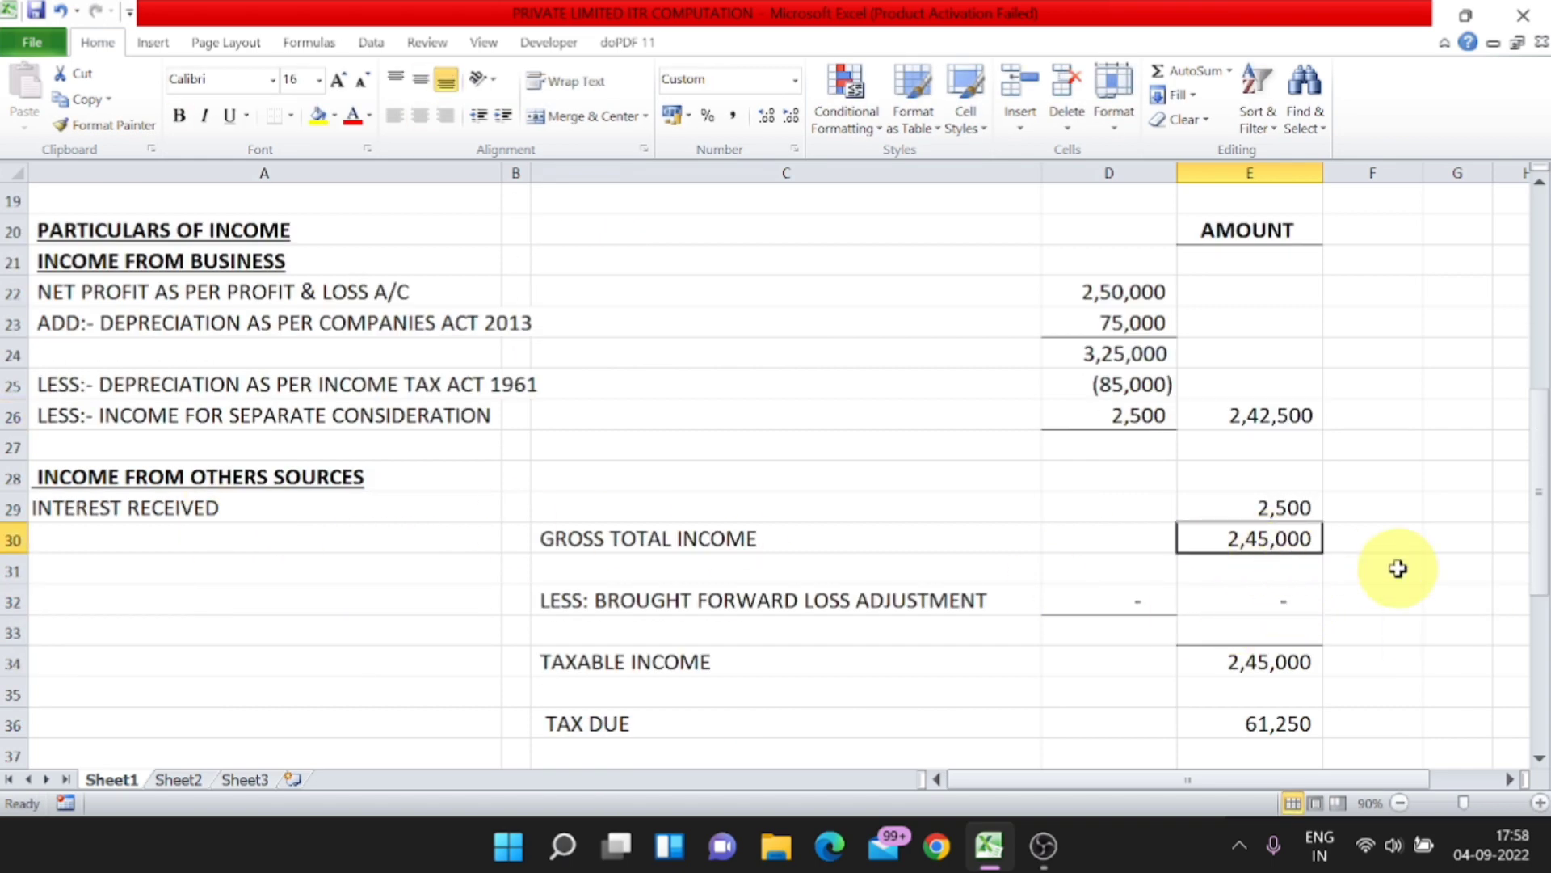
key(F2)
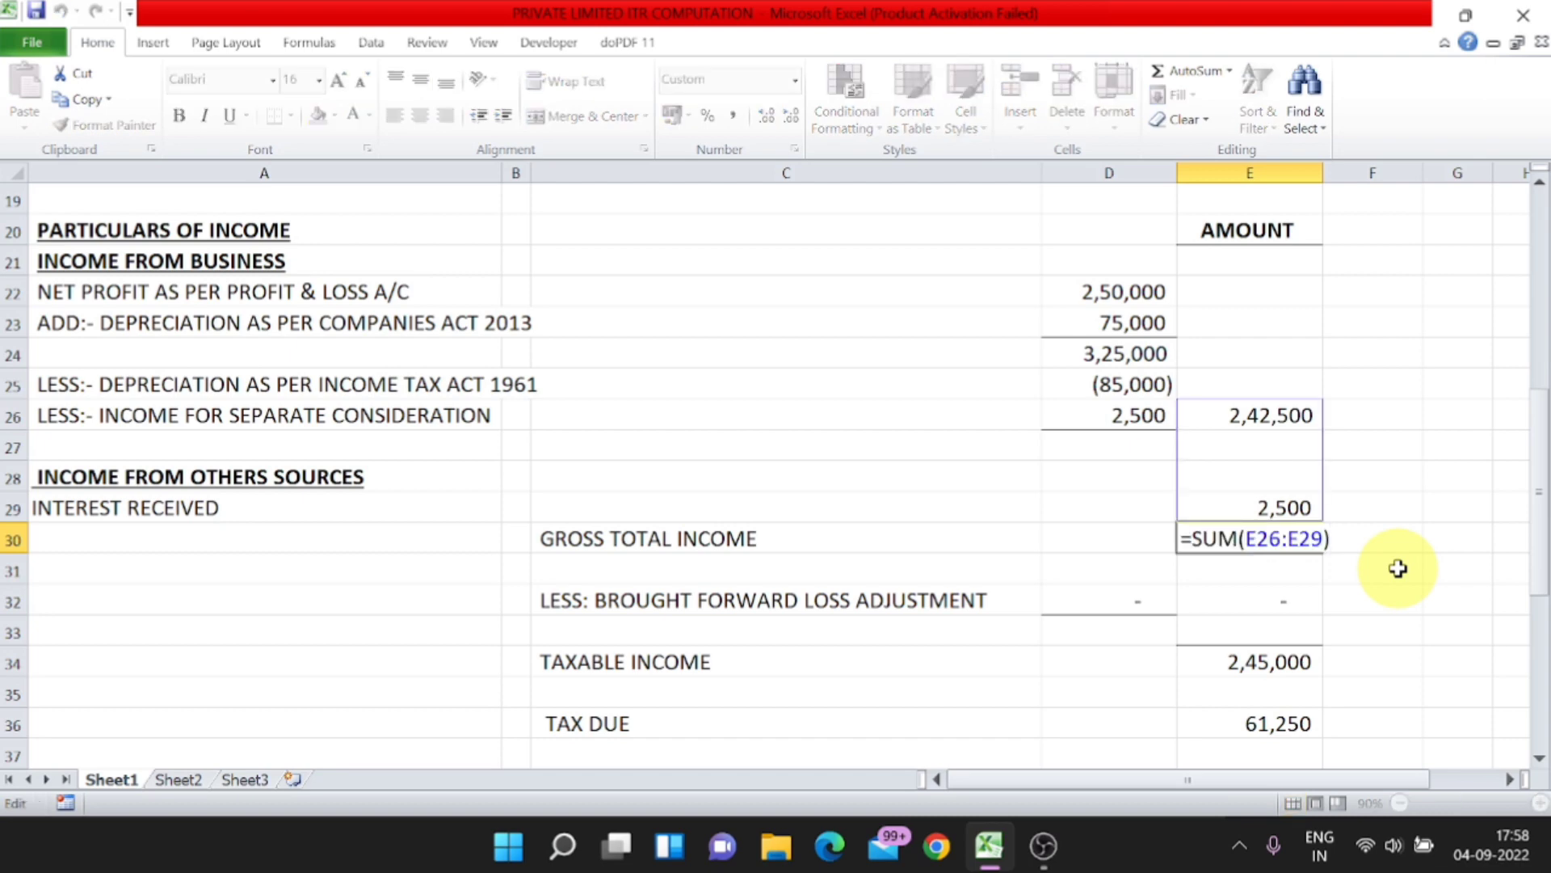
key(Return)
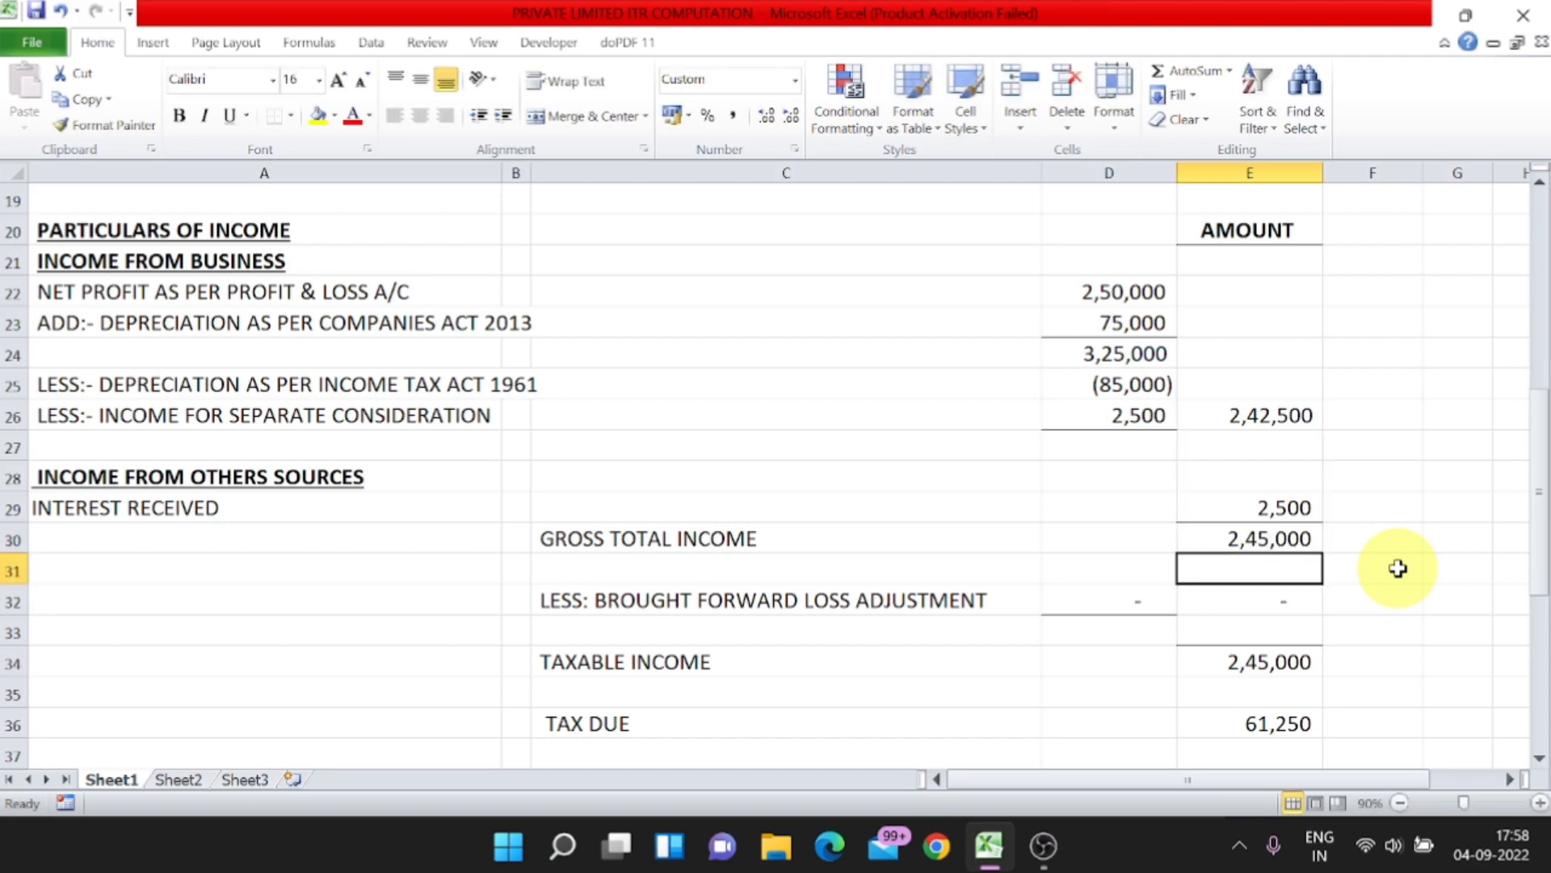
click(1261, 420)
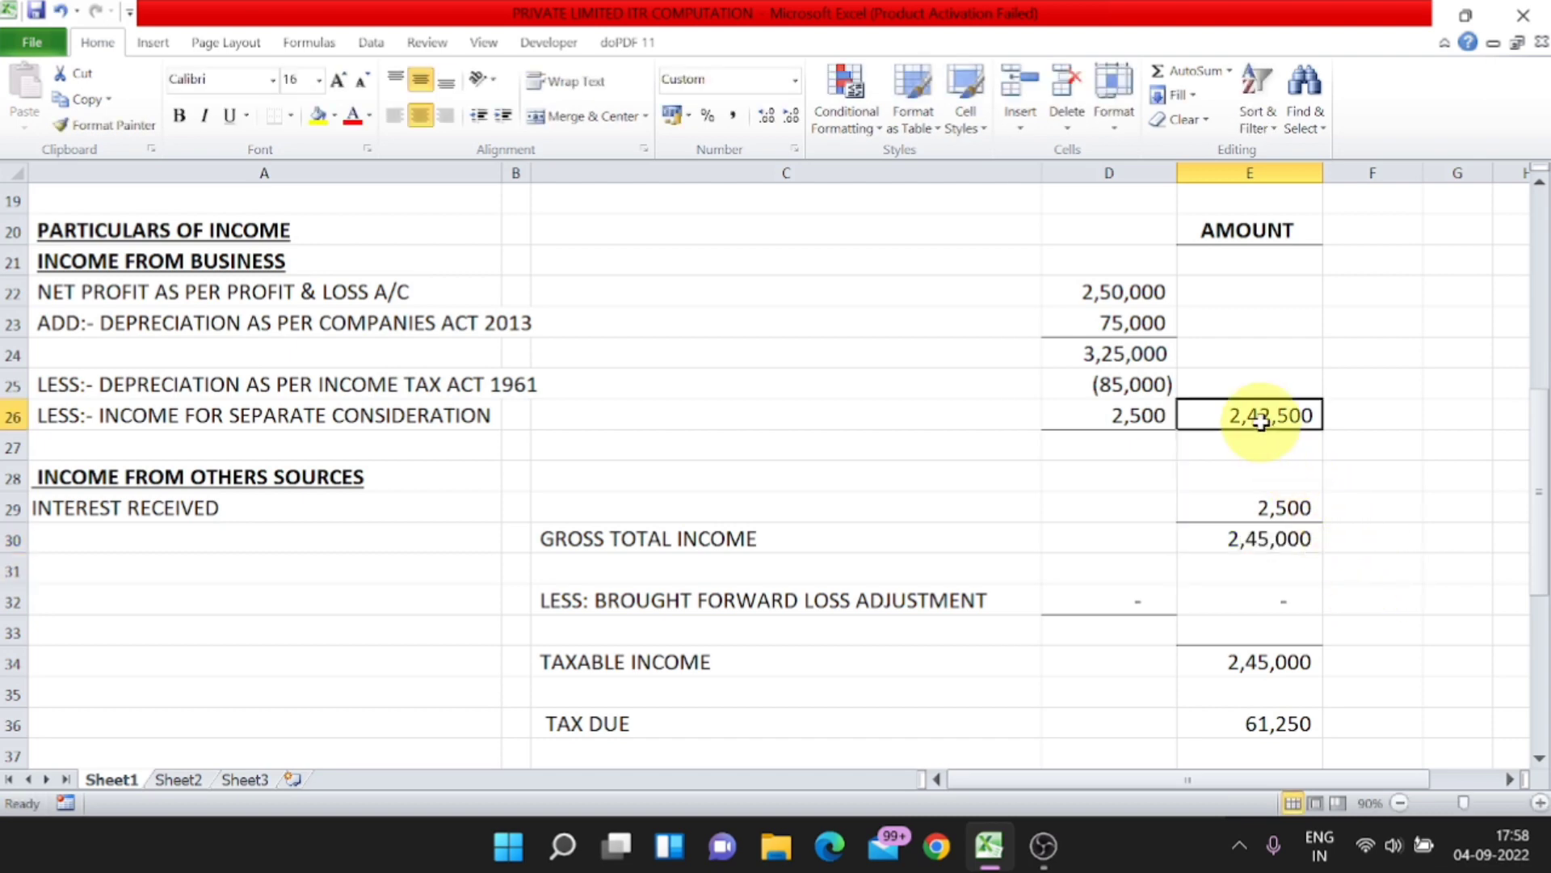
click(1273, 513)
click(1270, 536)
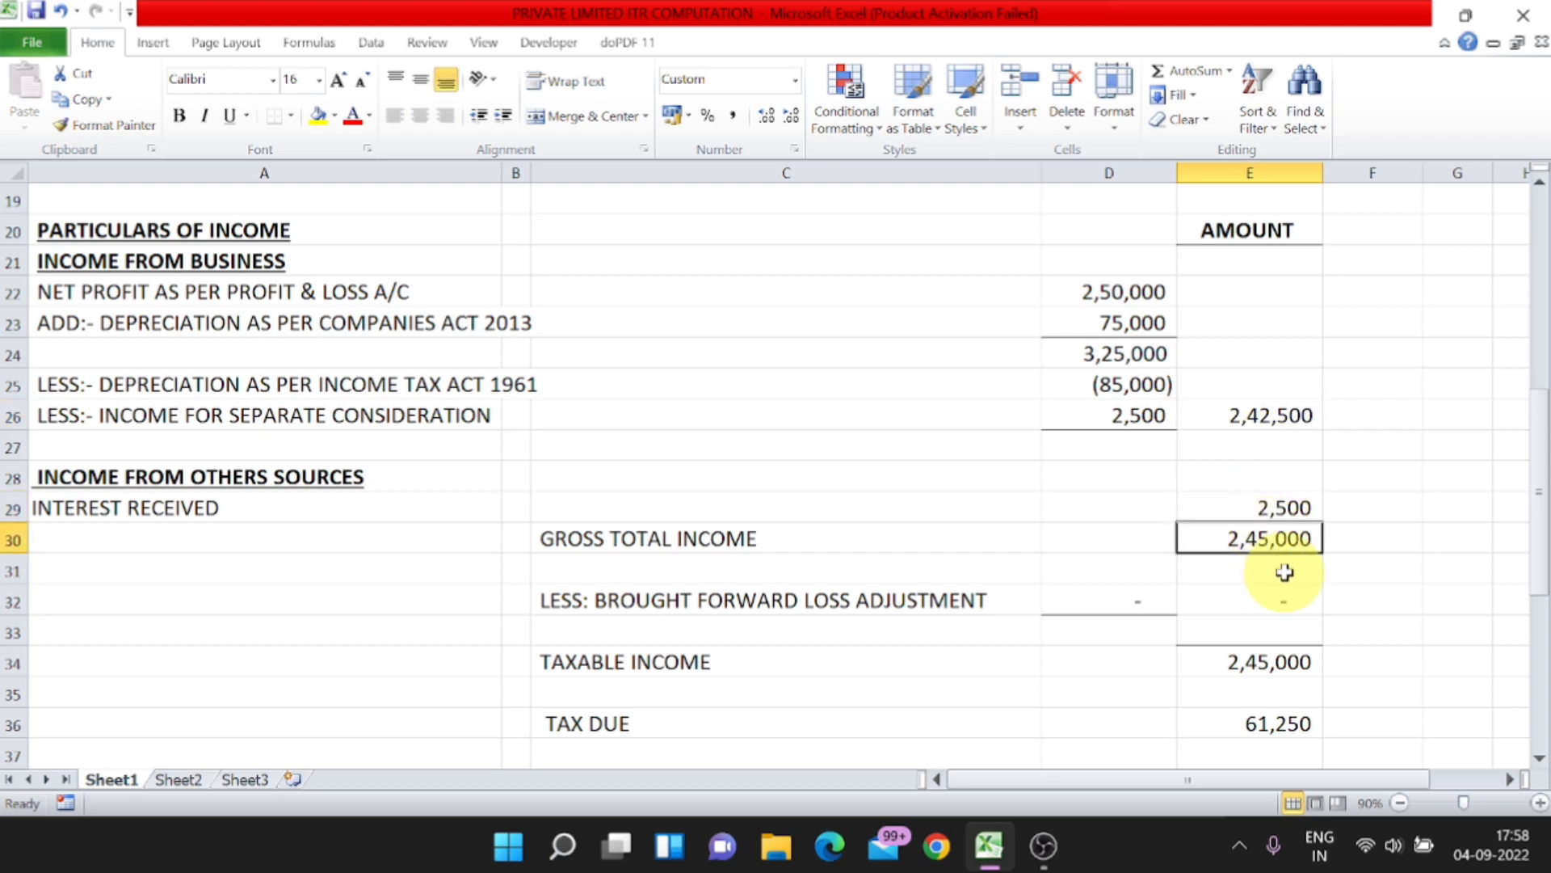
Step: Review the brought forward loss adjustment row and the taxable income amount in cell E34
scroll(1285, 572, down, 1)
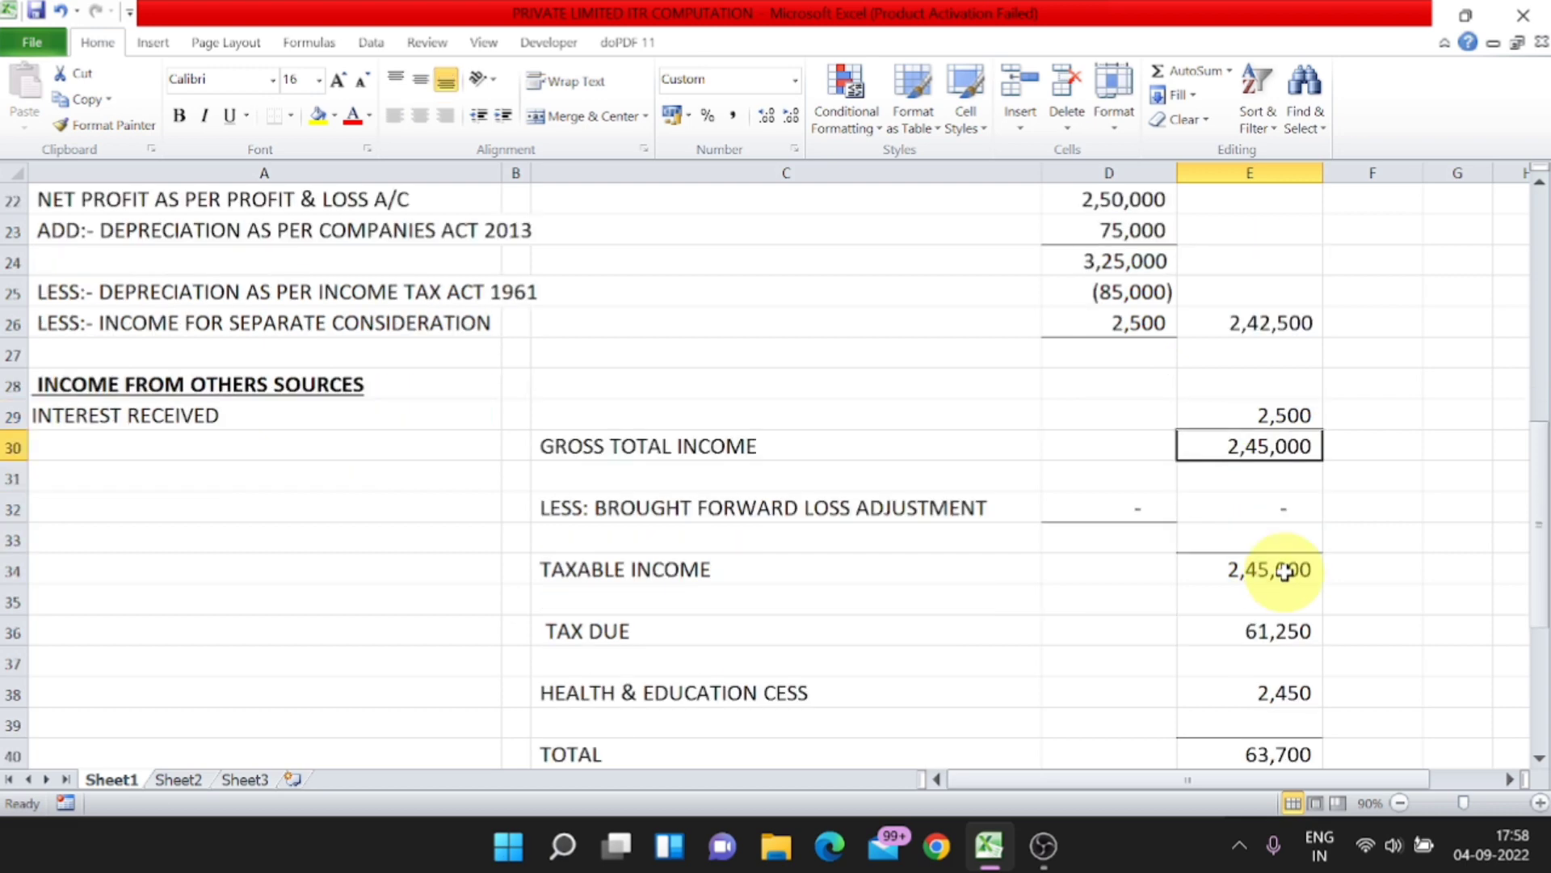
click(710, 509)
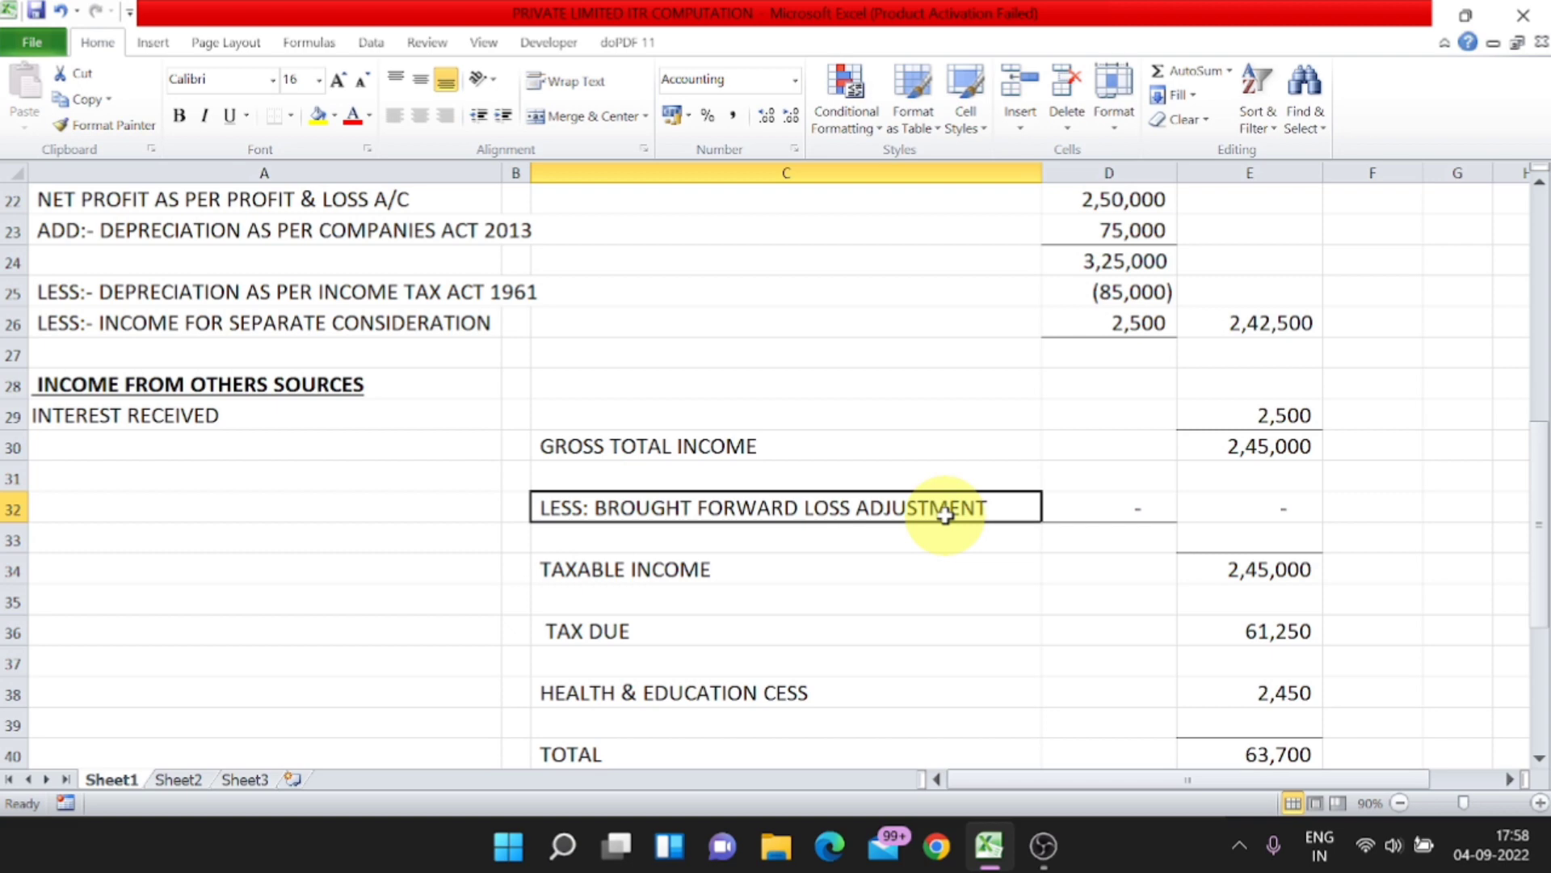
click(1085, 506)
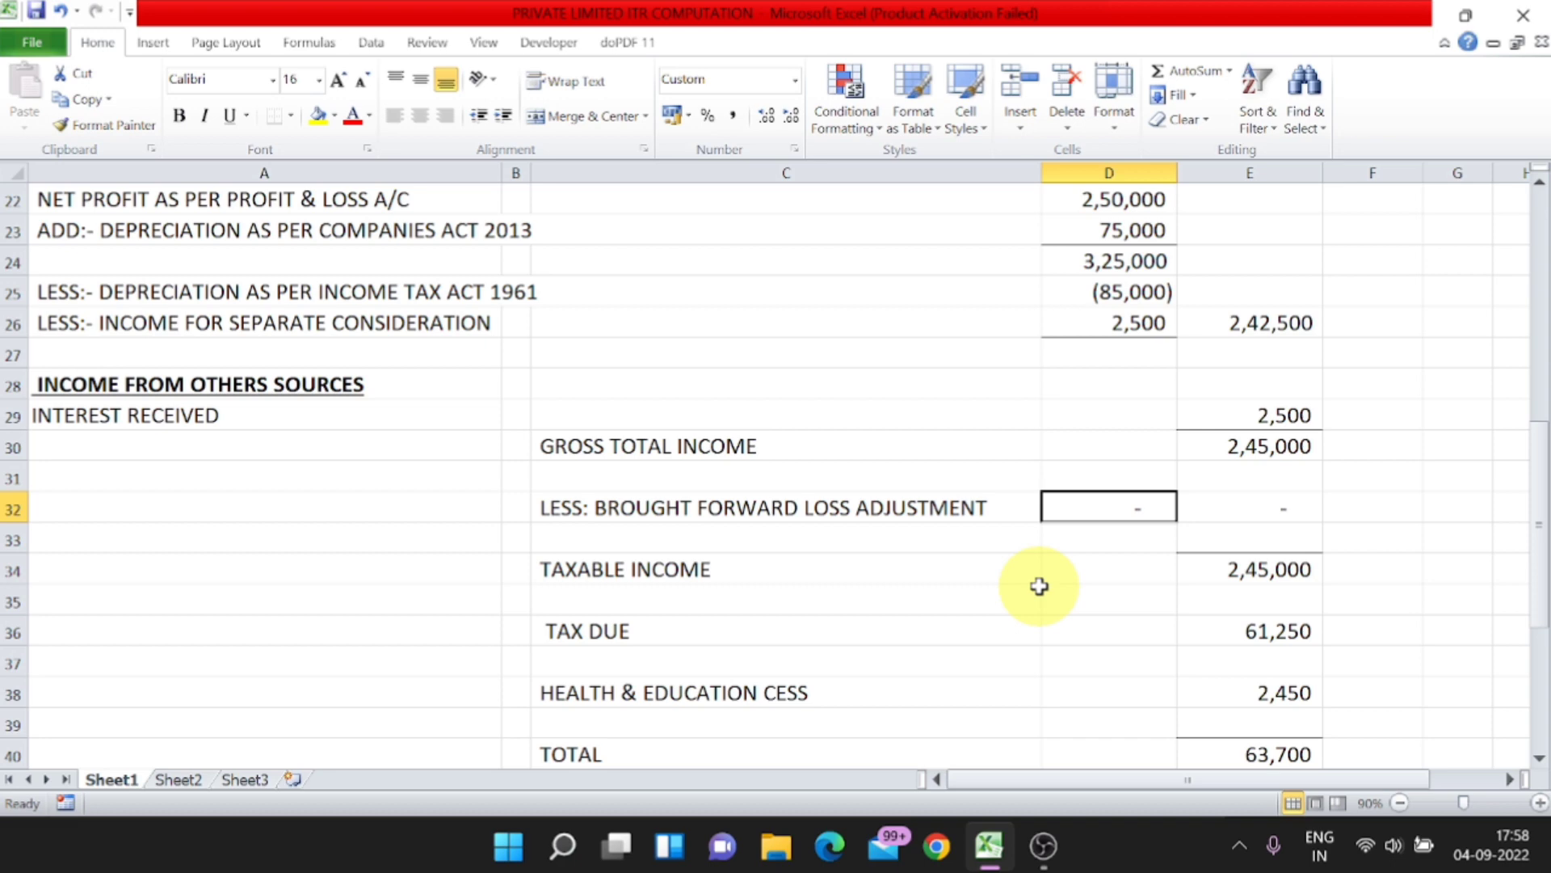
click(721, 569)
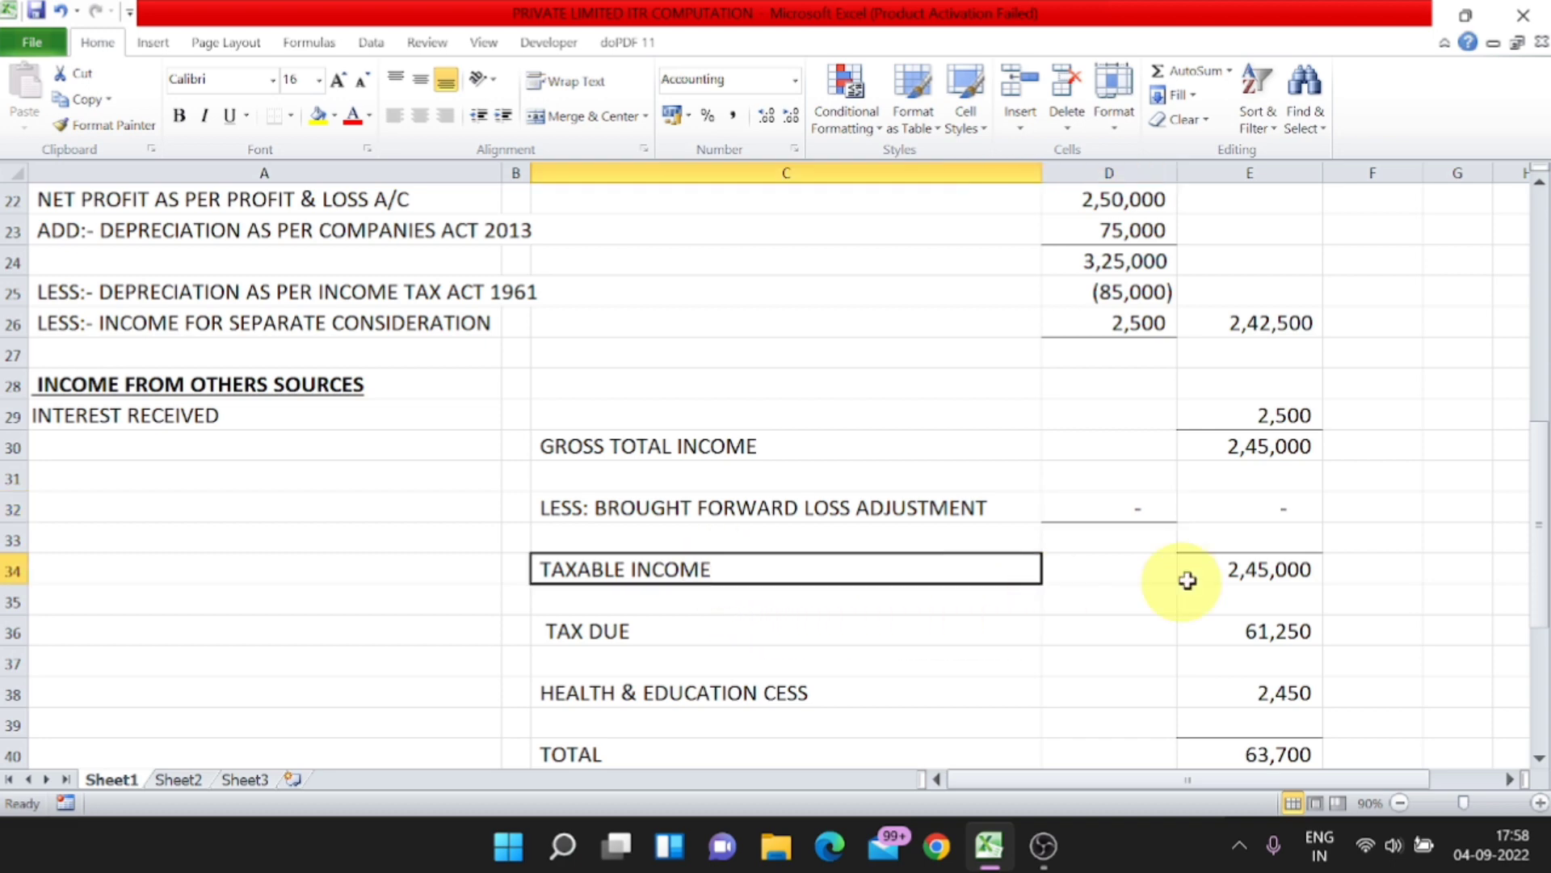
click(1244, 570)
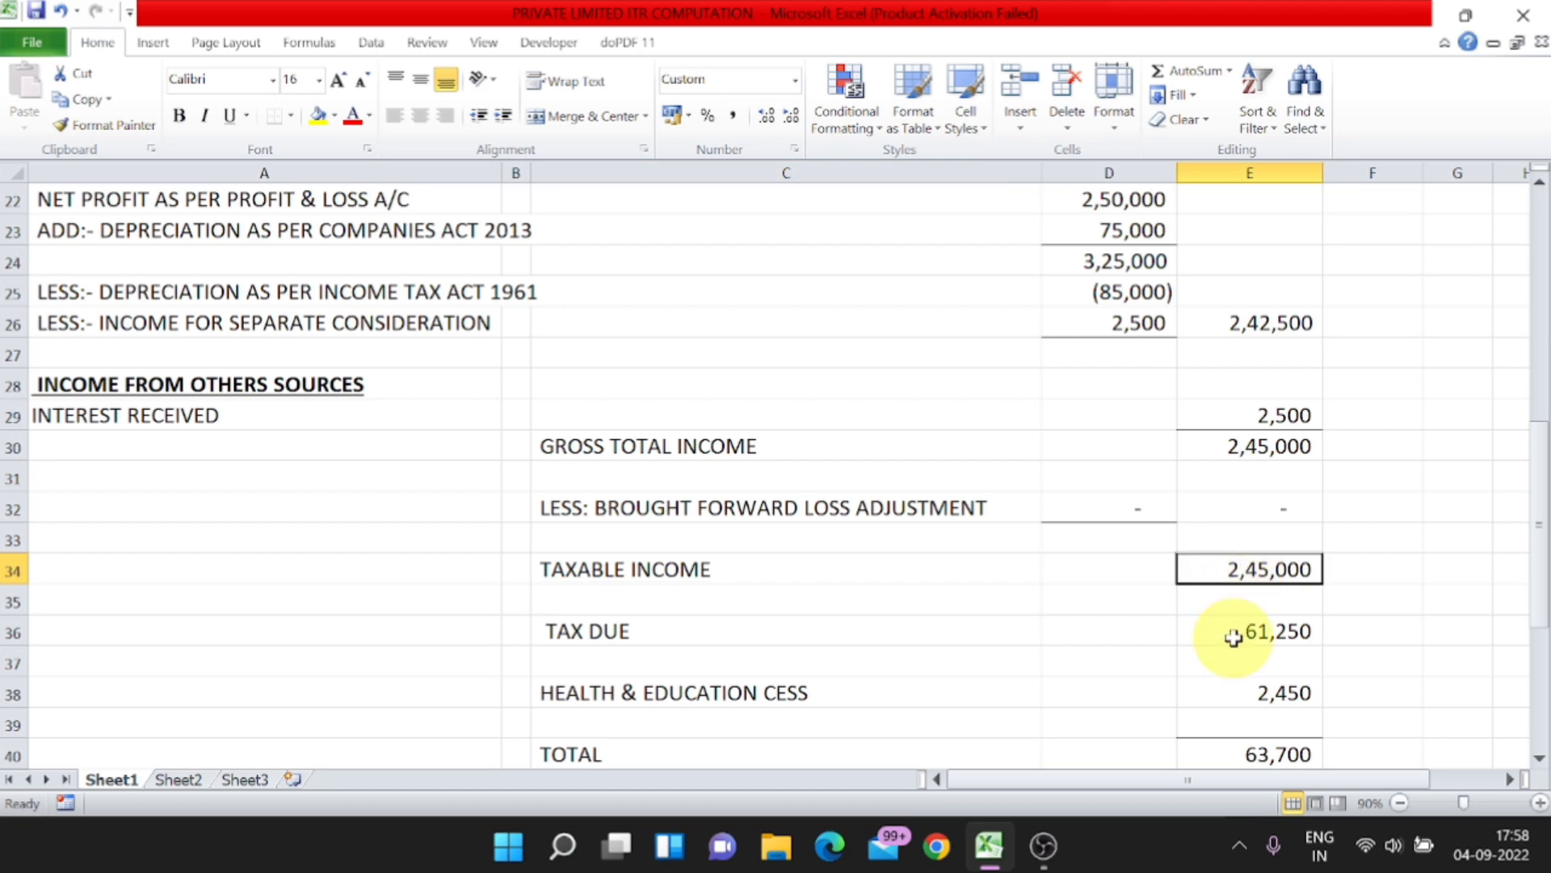
Step: Inspect the tax due formula in cell E36 and leave it as it is
scroll(1234, 638, down, 1)
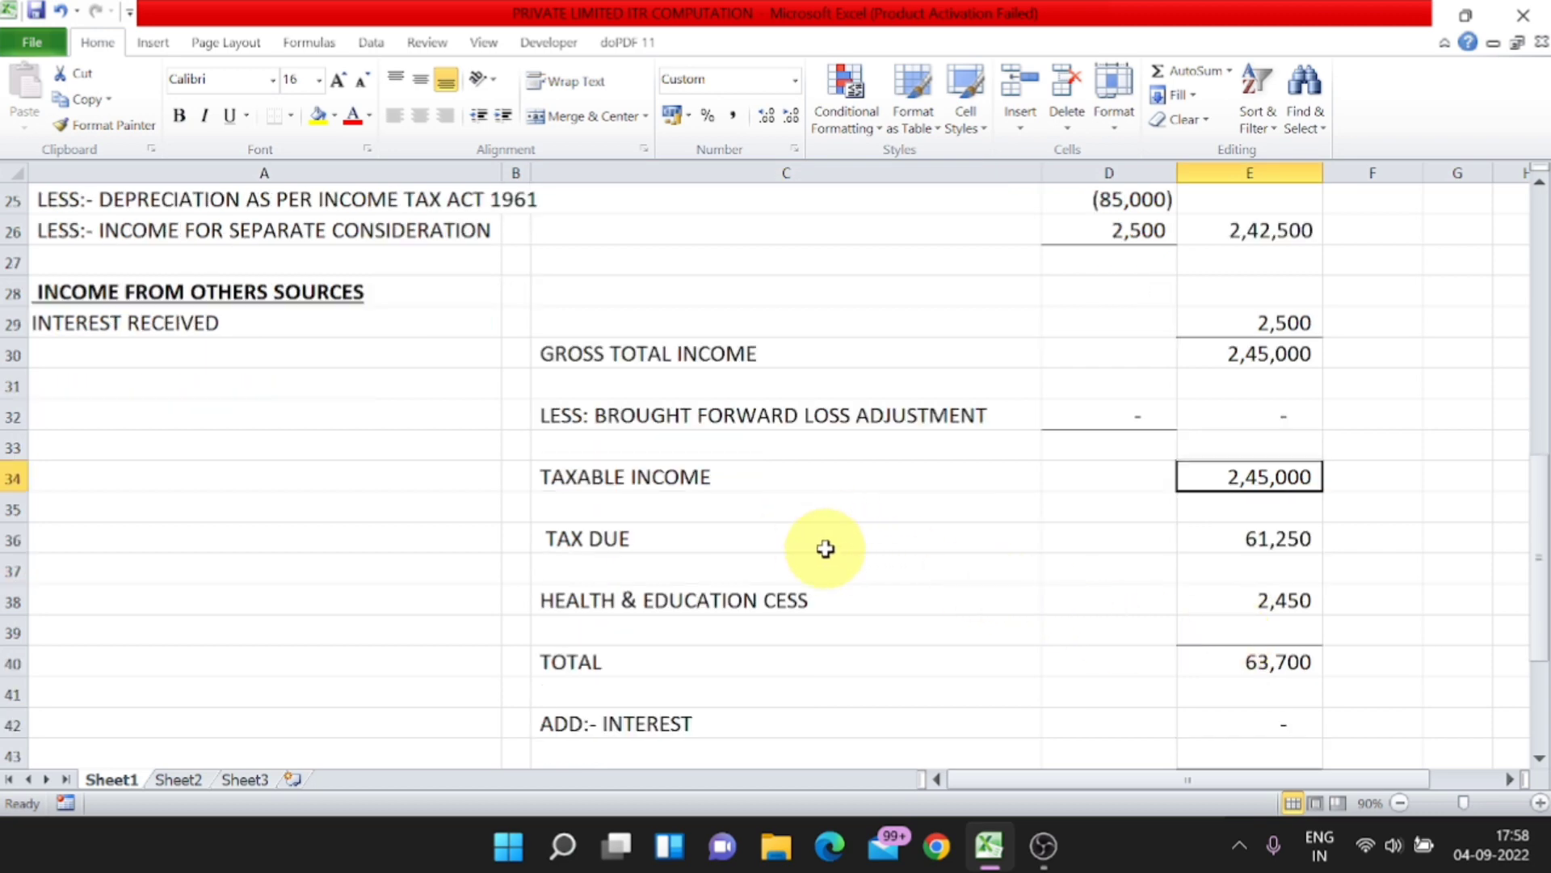
click(765, 537)
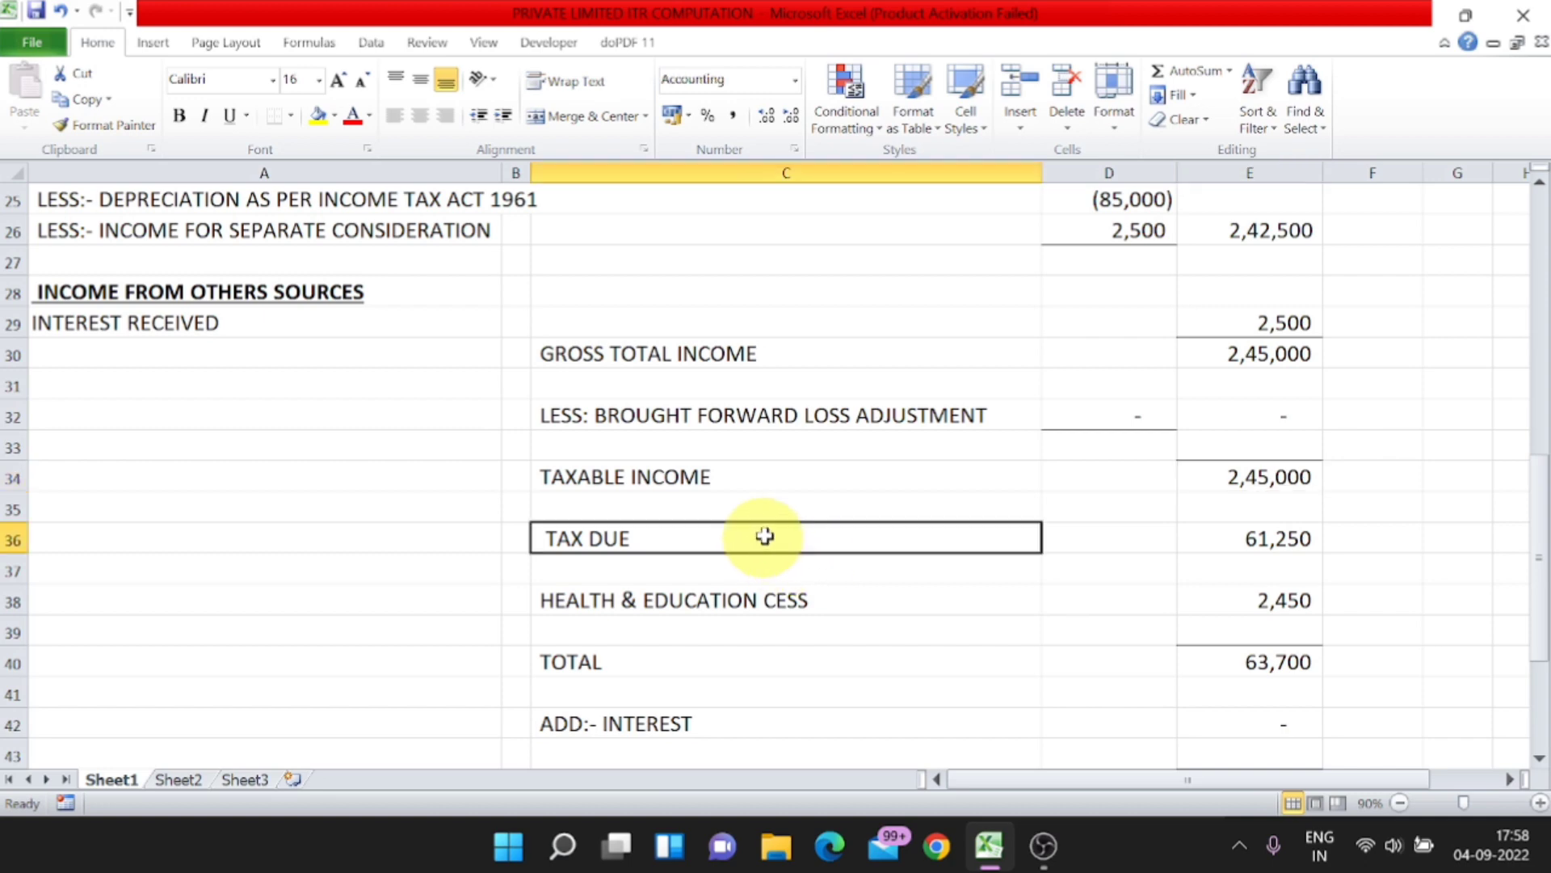
click(1295, 548)
key(F2)
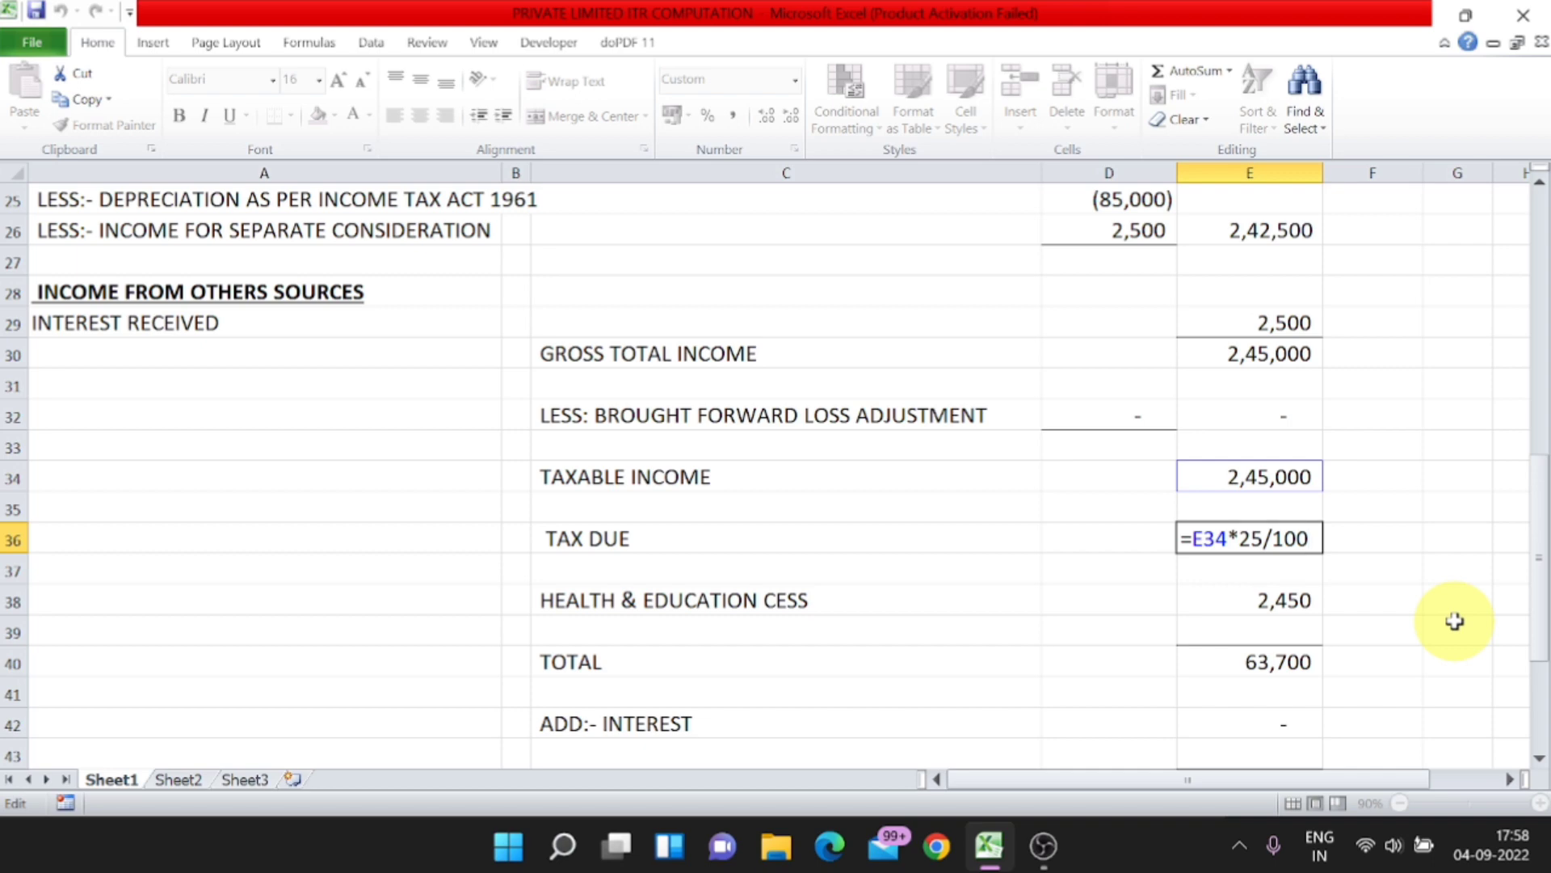
key(Return)
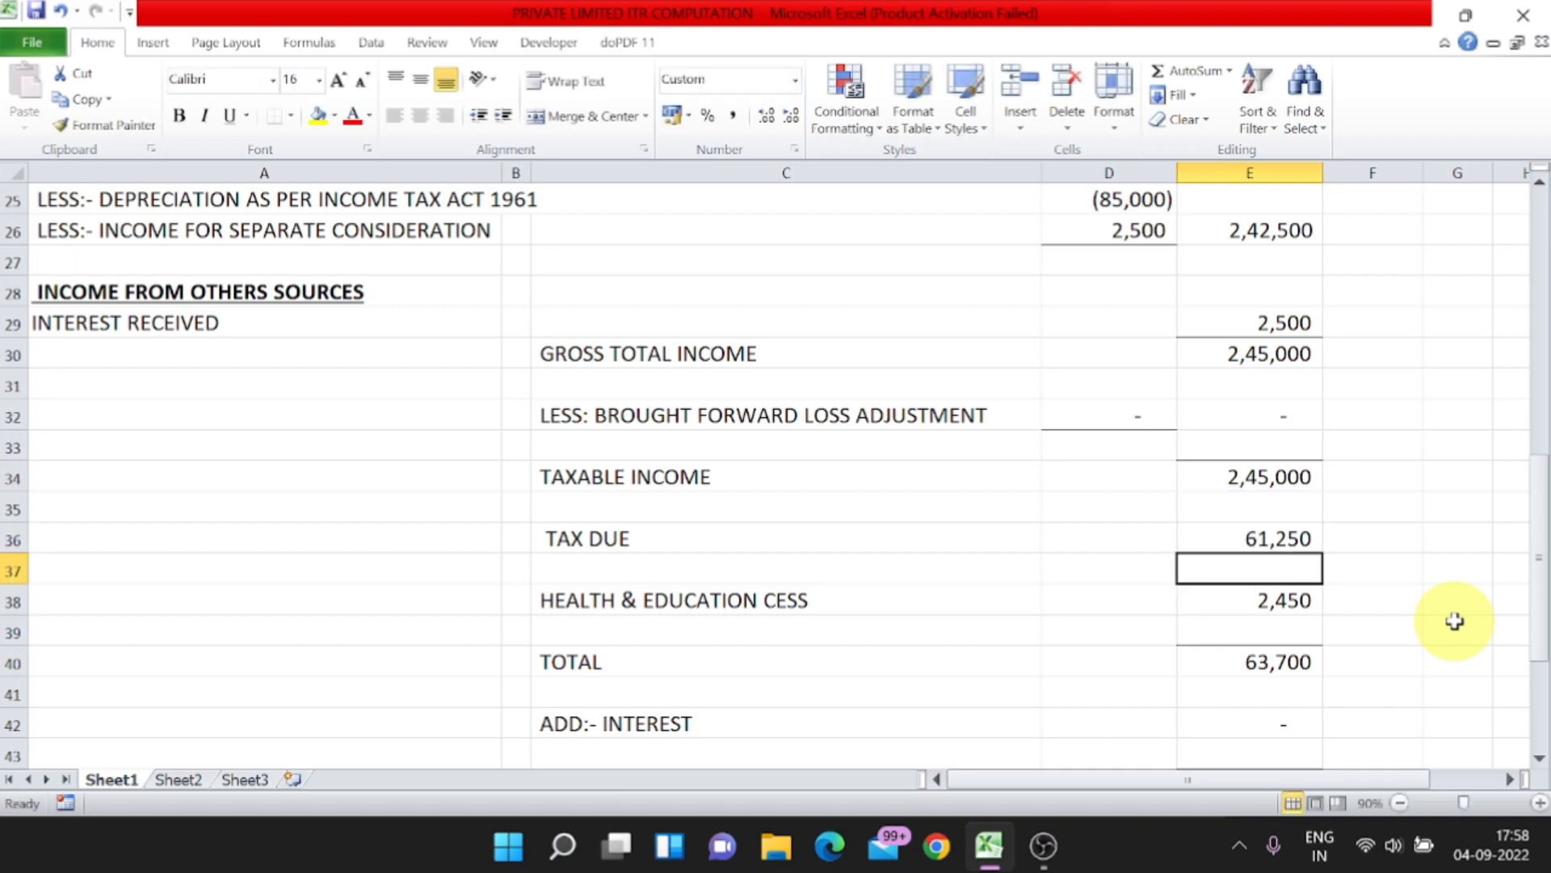
Step: Review the company tax rates for sections 115BA, 115BAA and 115BAB on Sheet2
key(Up)
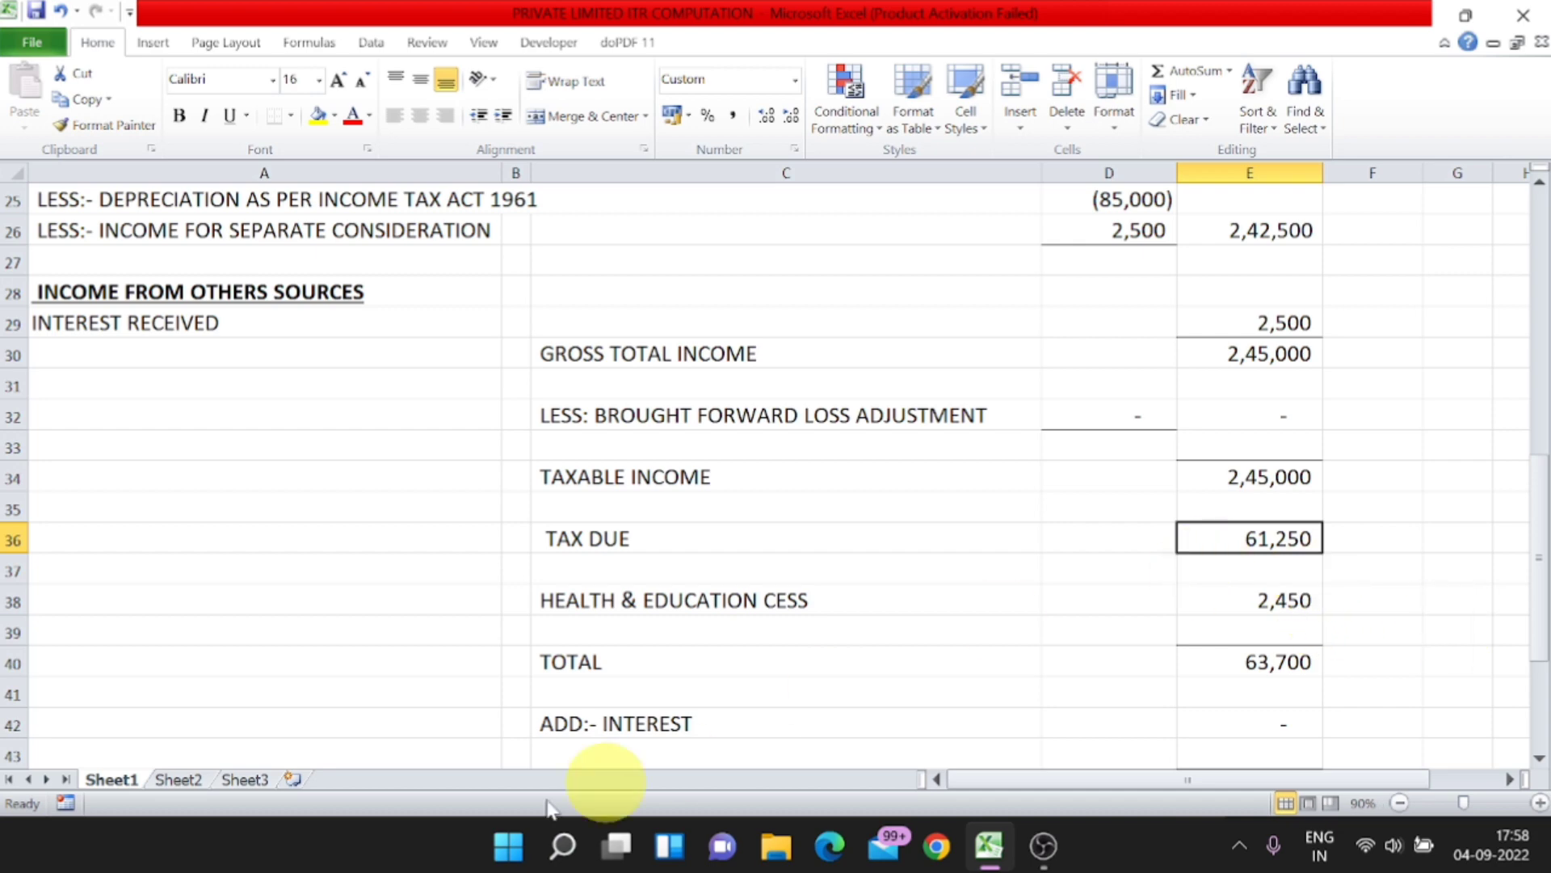
click(179, 778)
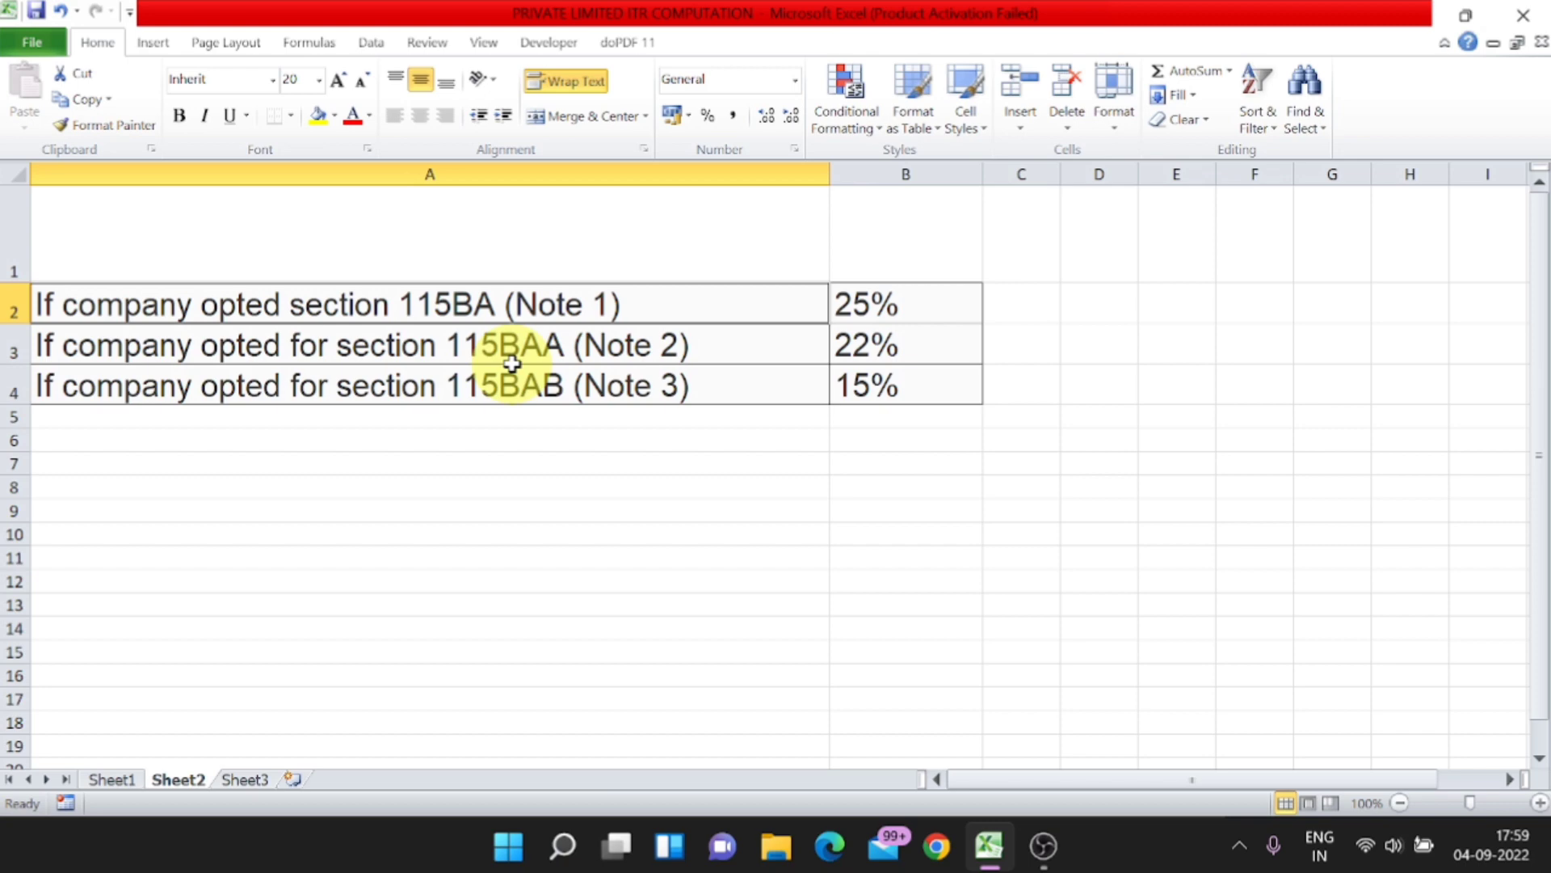
click(871, 307)
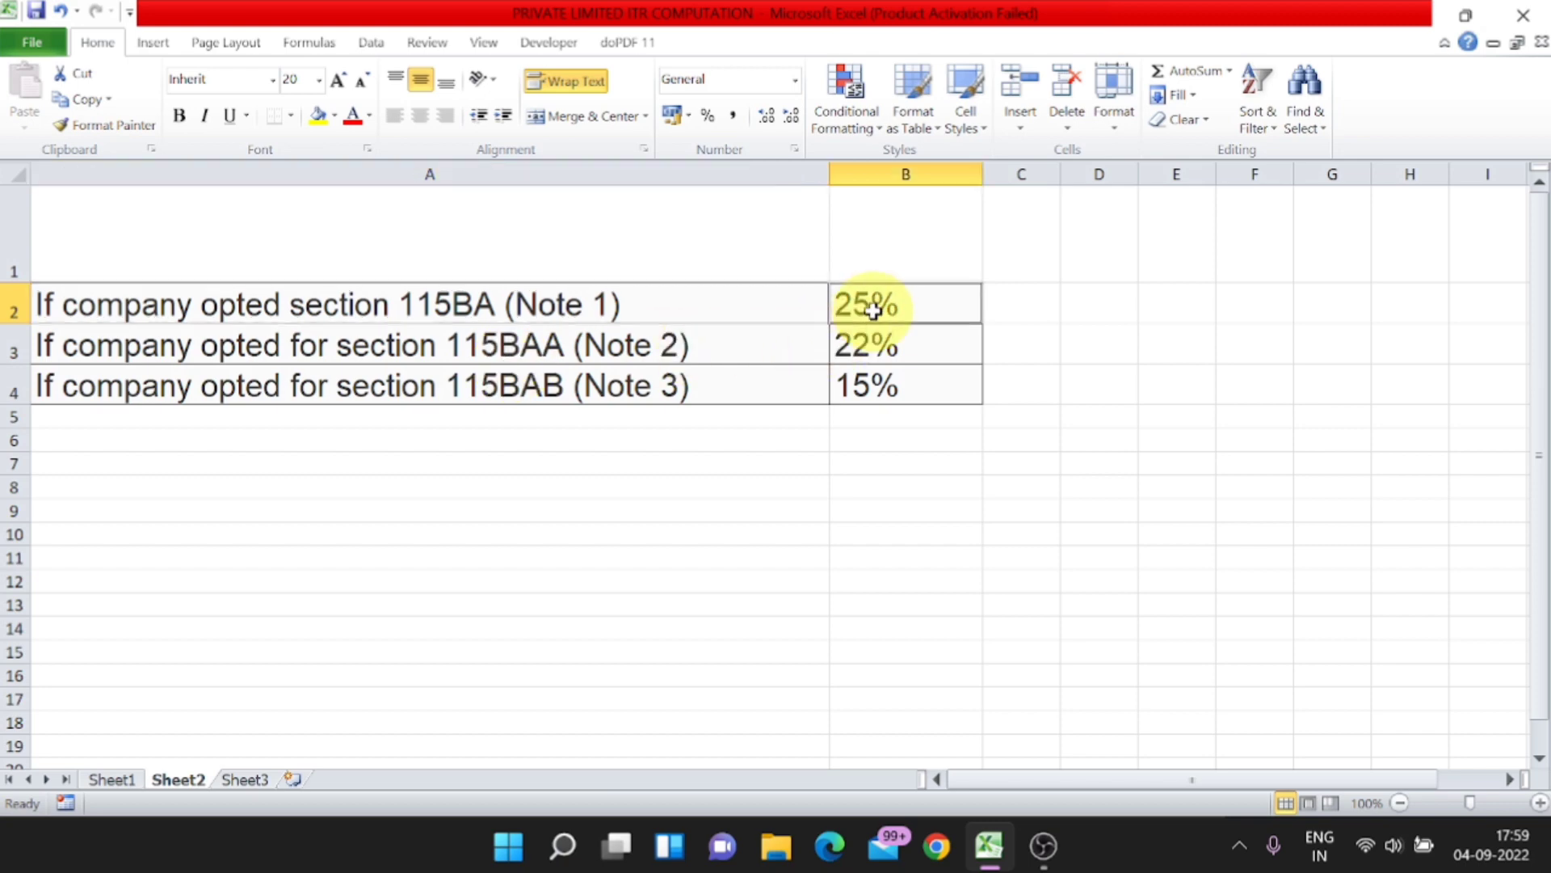
click(129, 338)
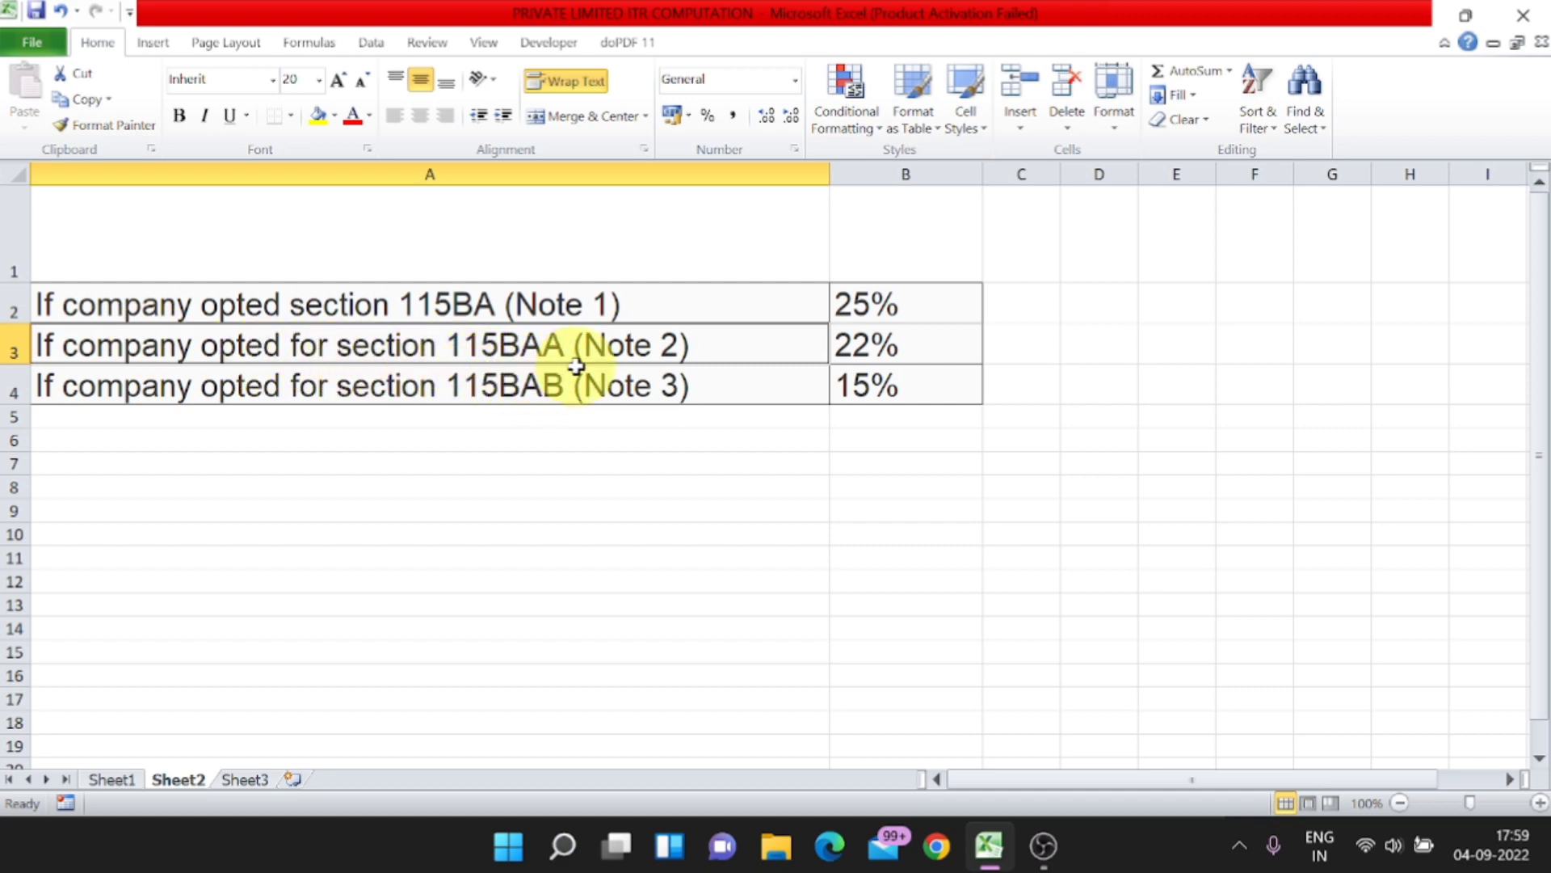
click(853, 346)
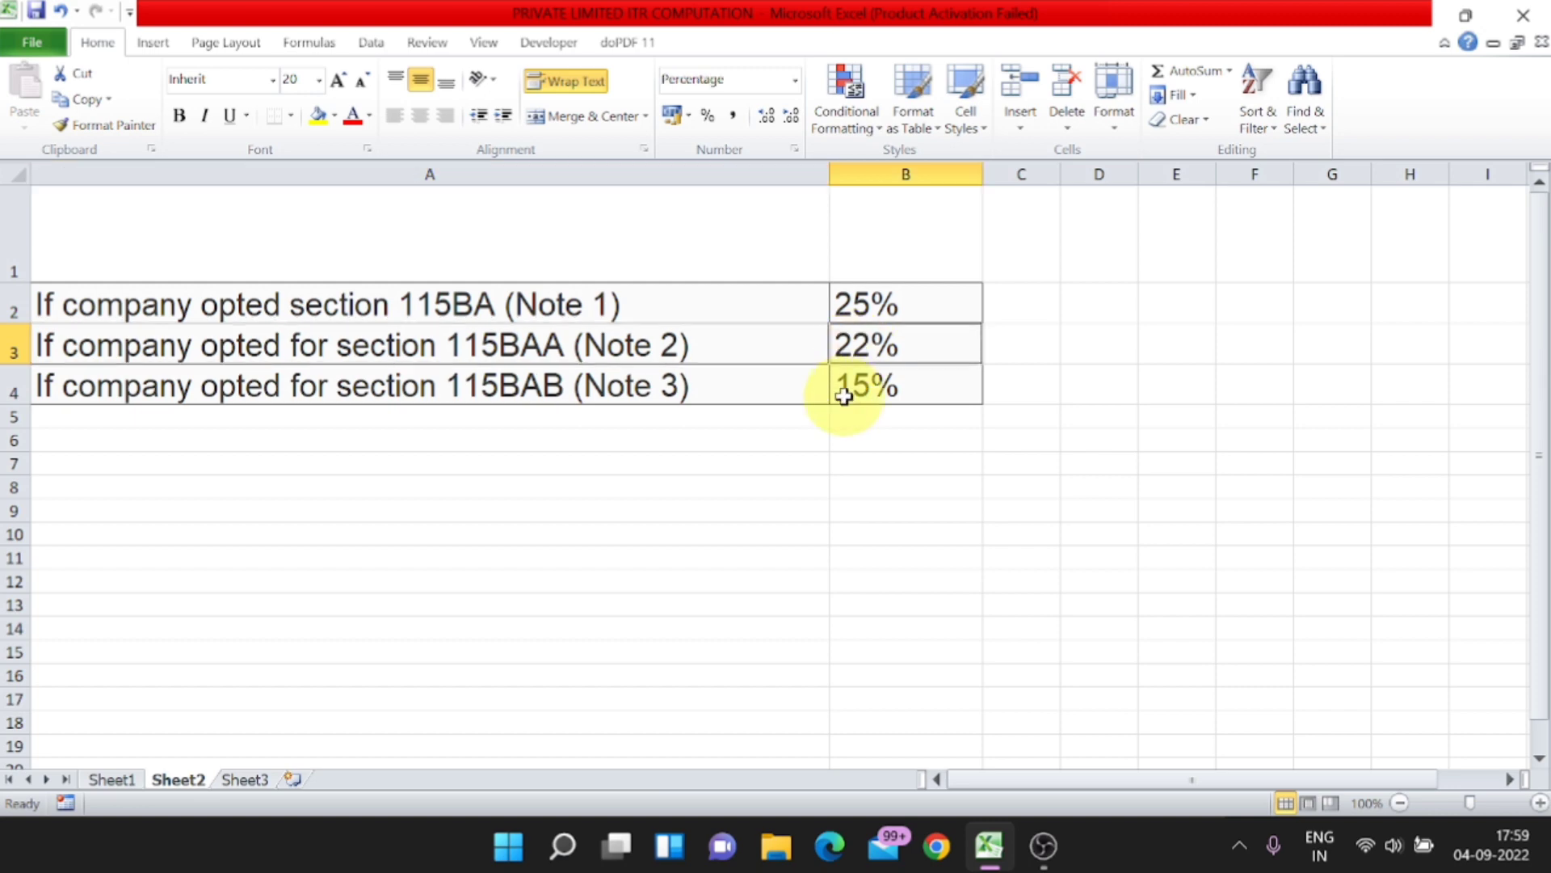
click(275, 388)
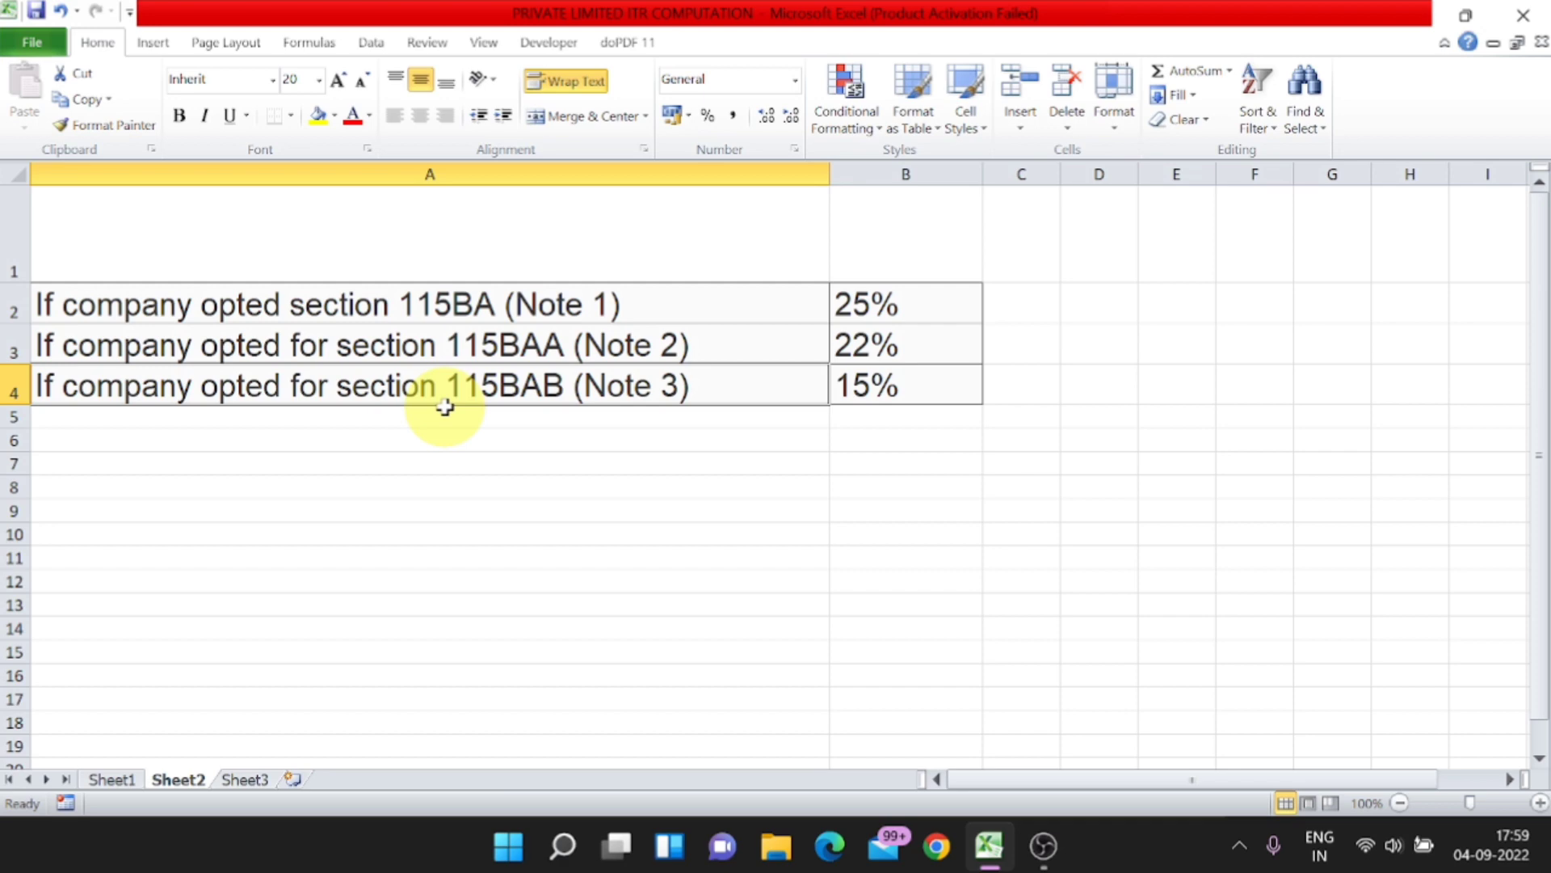
click(895, 394)
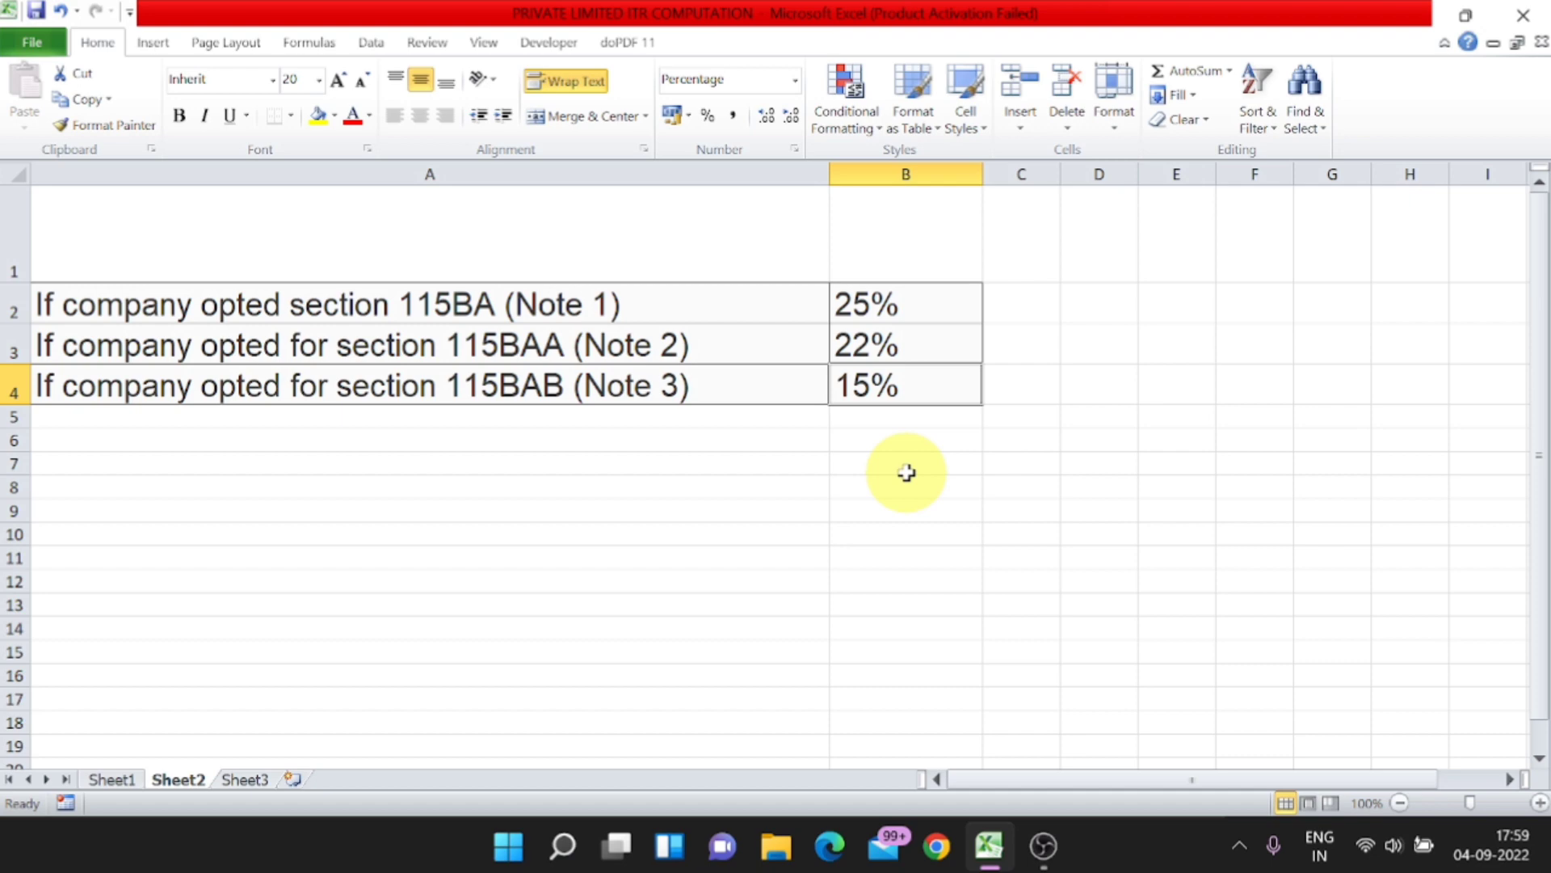
Step: Return to the computation on Sheet1 and recheck the tax due formula in cell E36
click(108, 779)
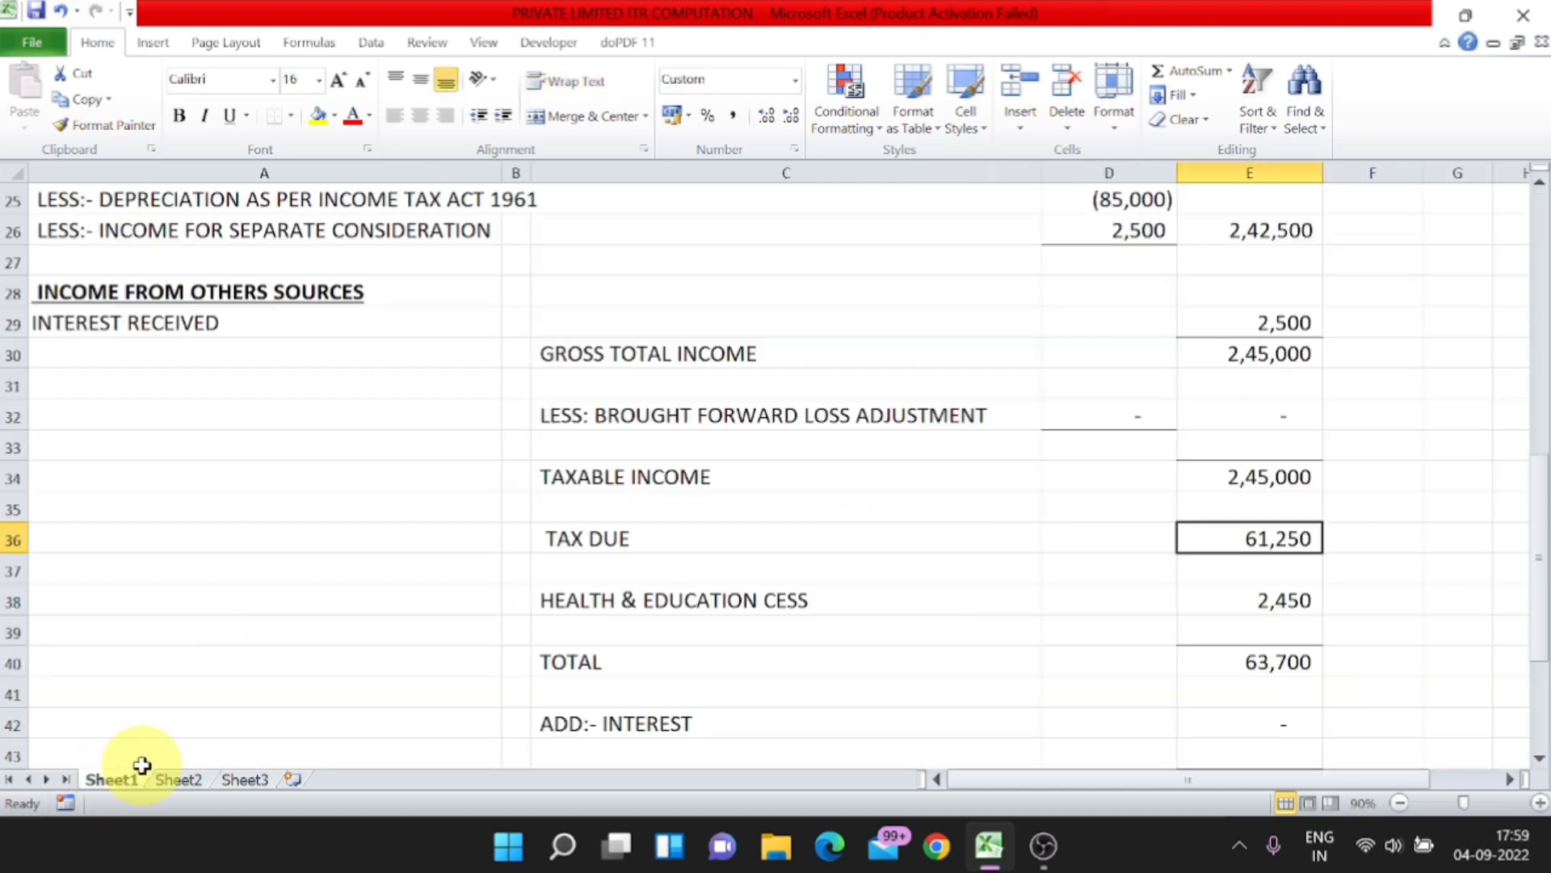
click(176, 781)
click(131, 782)
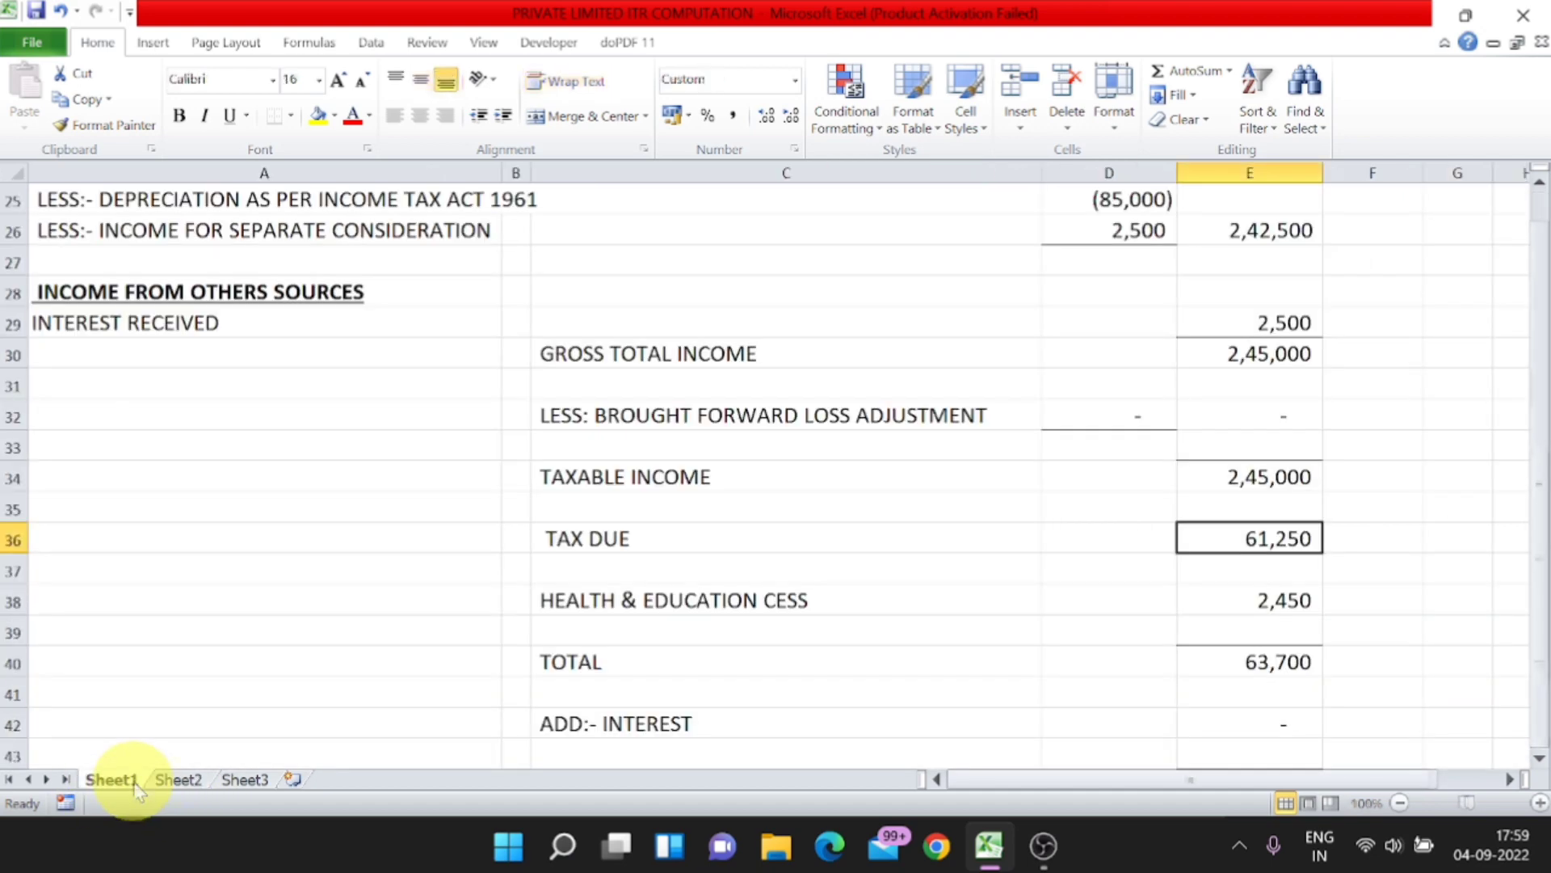
double_click(1290, 546)
key(Return)
click(1290, 546)
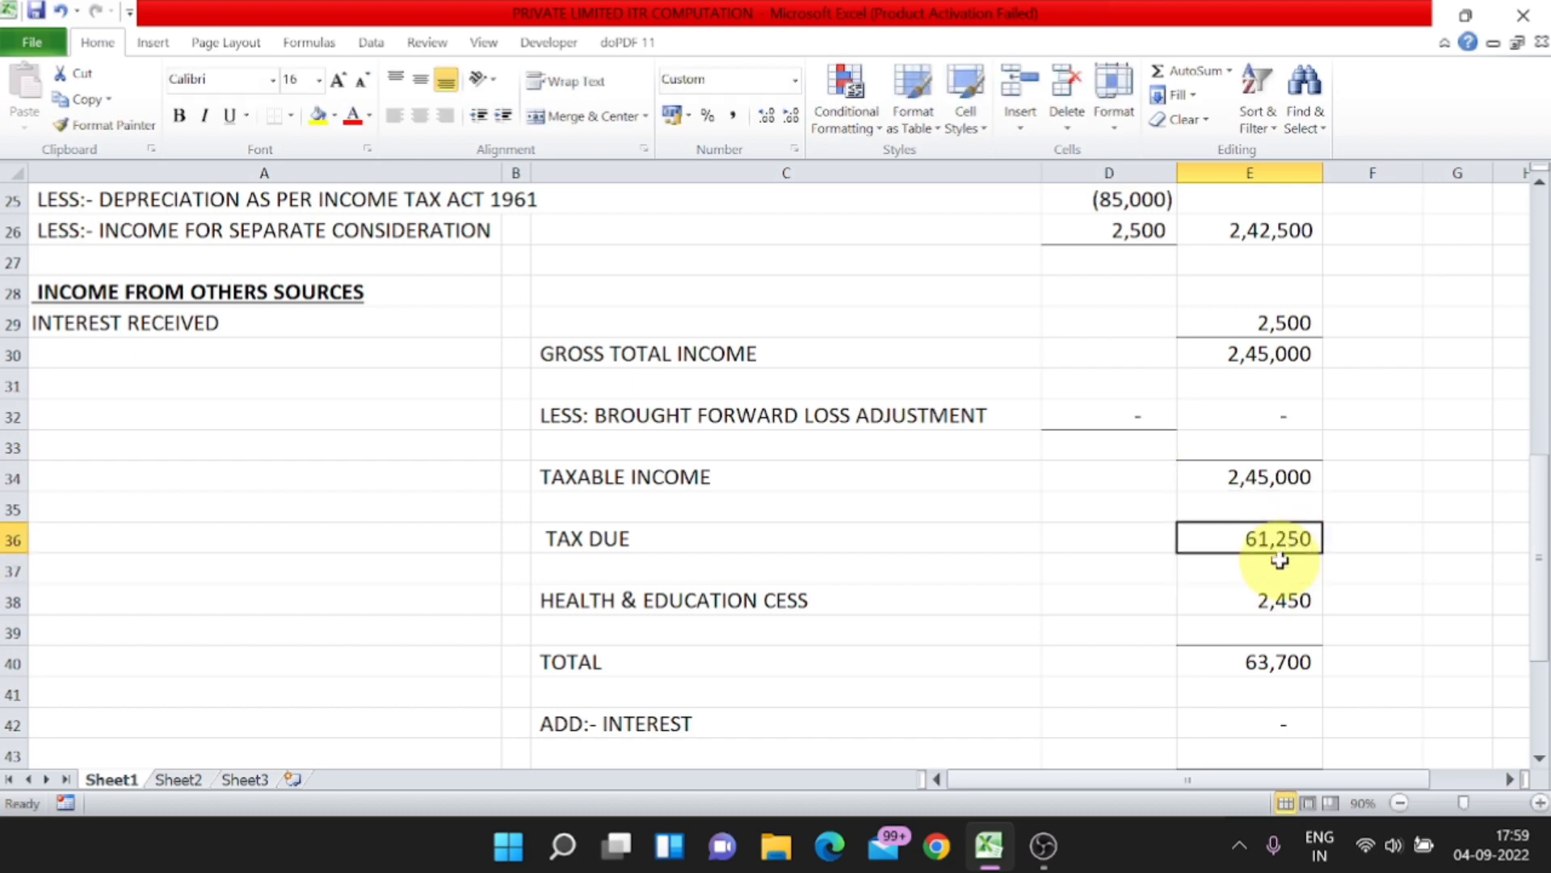
Step: Inspect the health and education cess formula in cell E38 and leave it as it is
click(1280, 602)
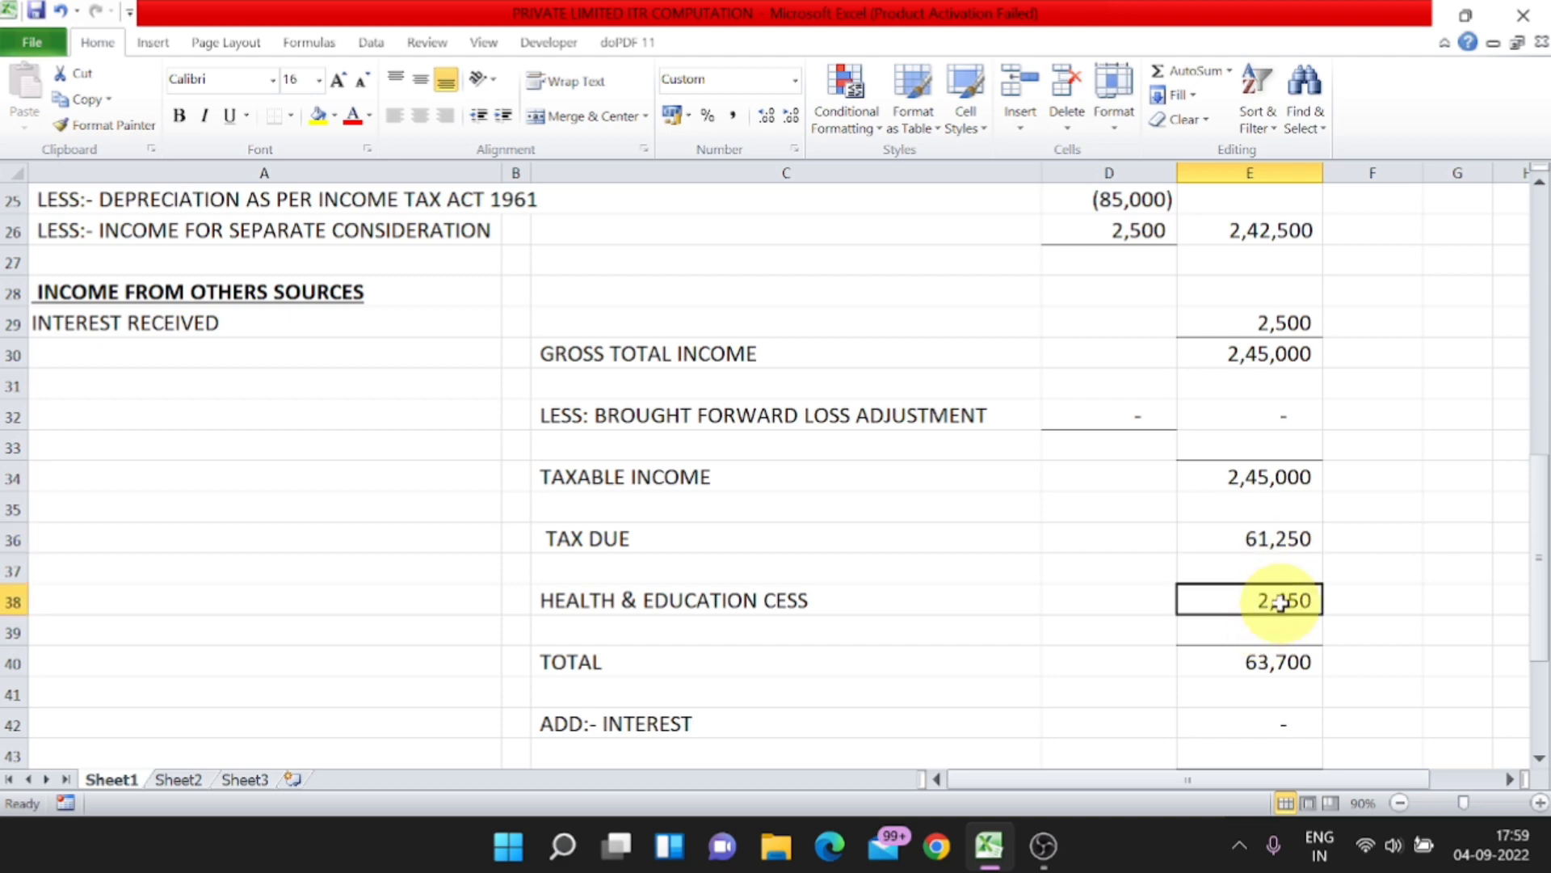
key(F2)
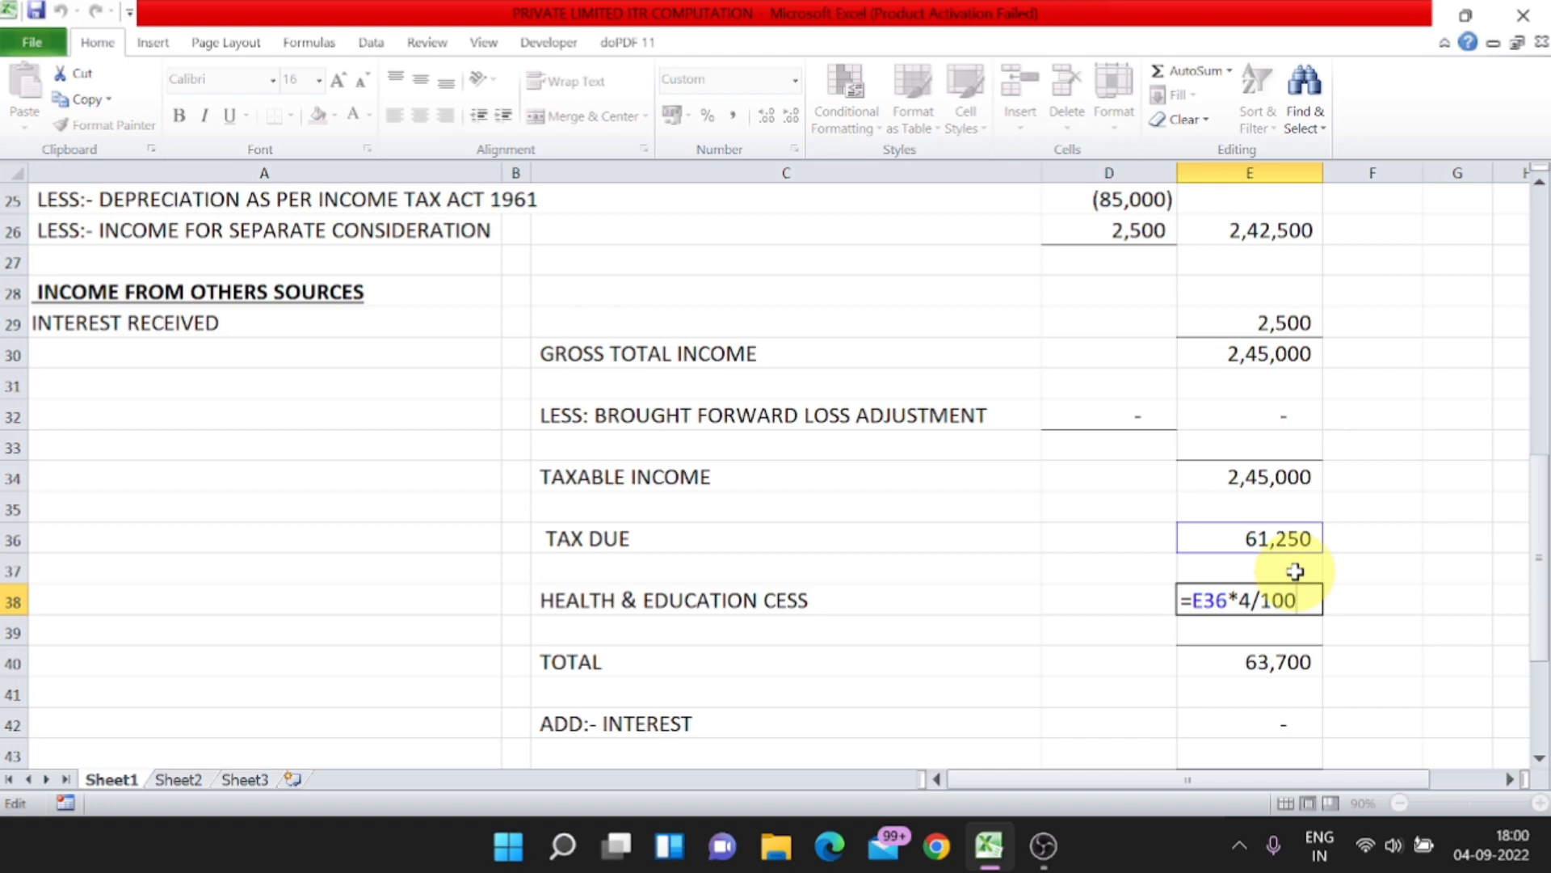
key(Return)
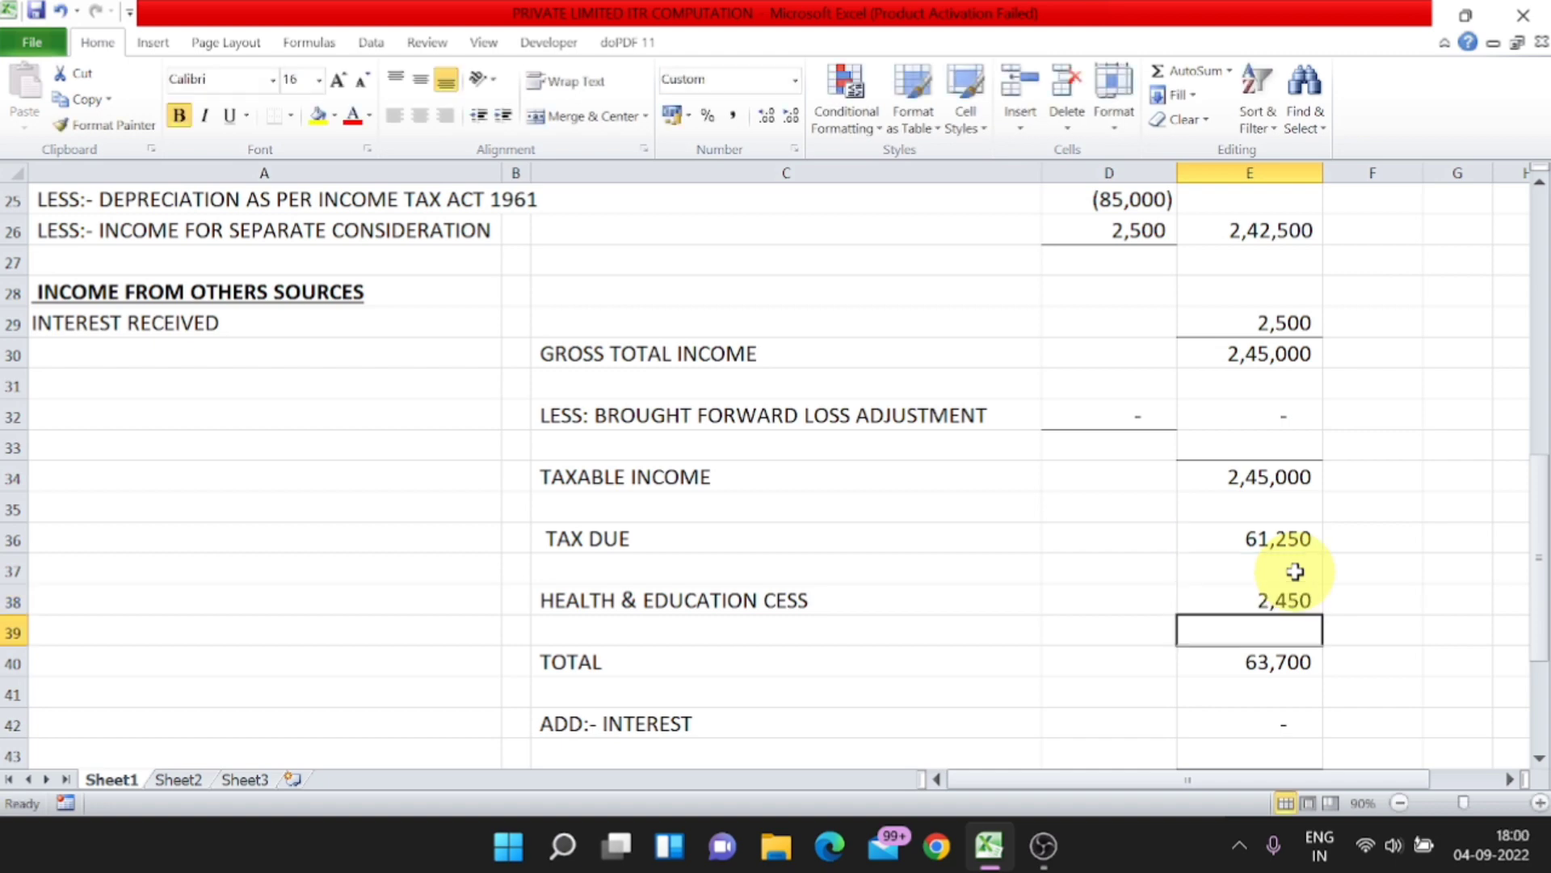
key(Up)
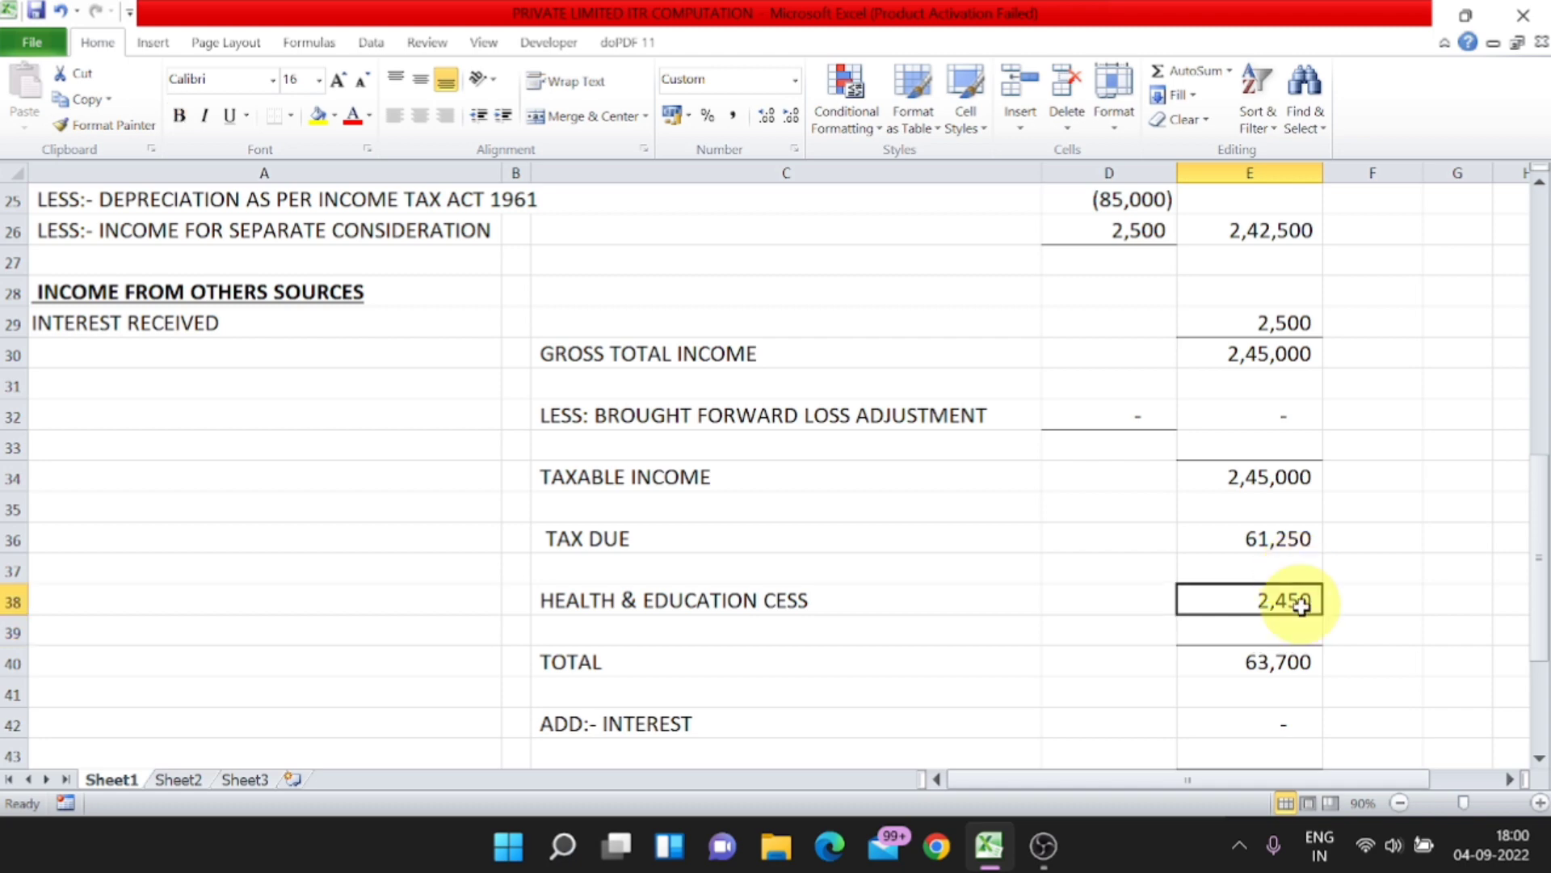
Step: Inspect the formula in cell E40 that totals the tax due and the cess
click(644, 661)
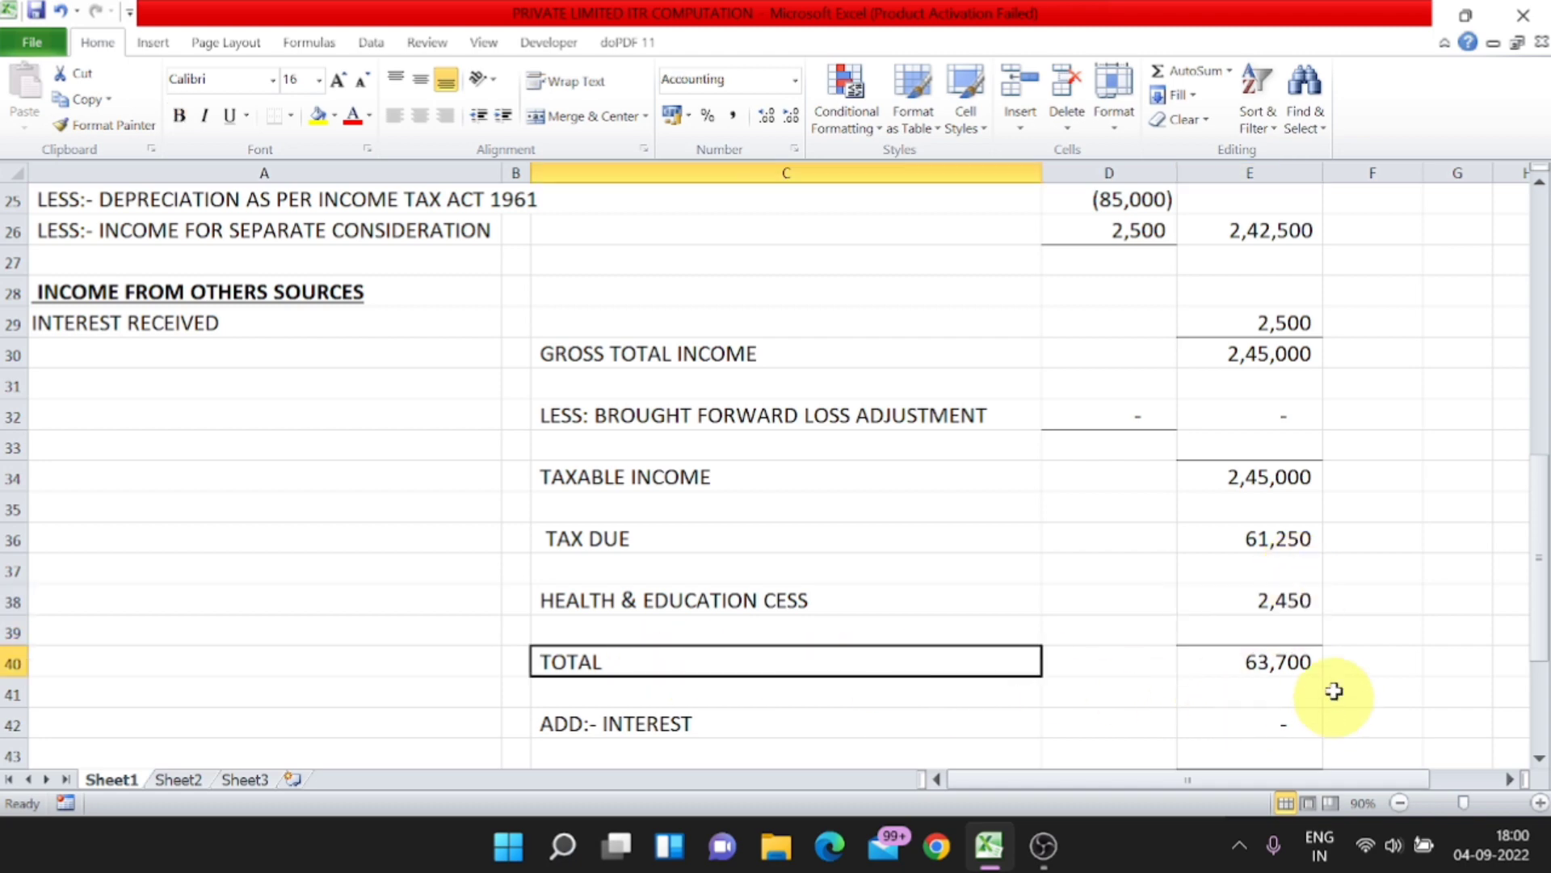
click(1299, 664)
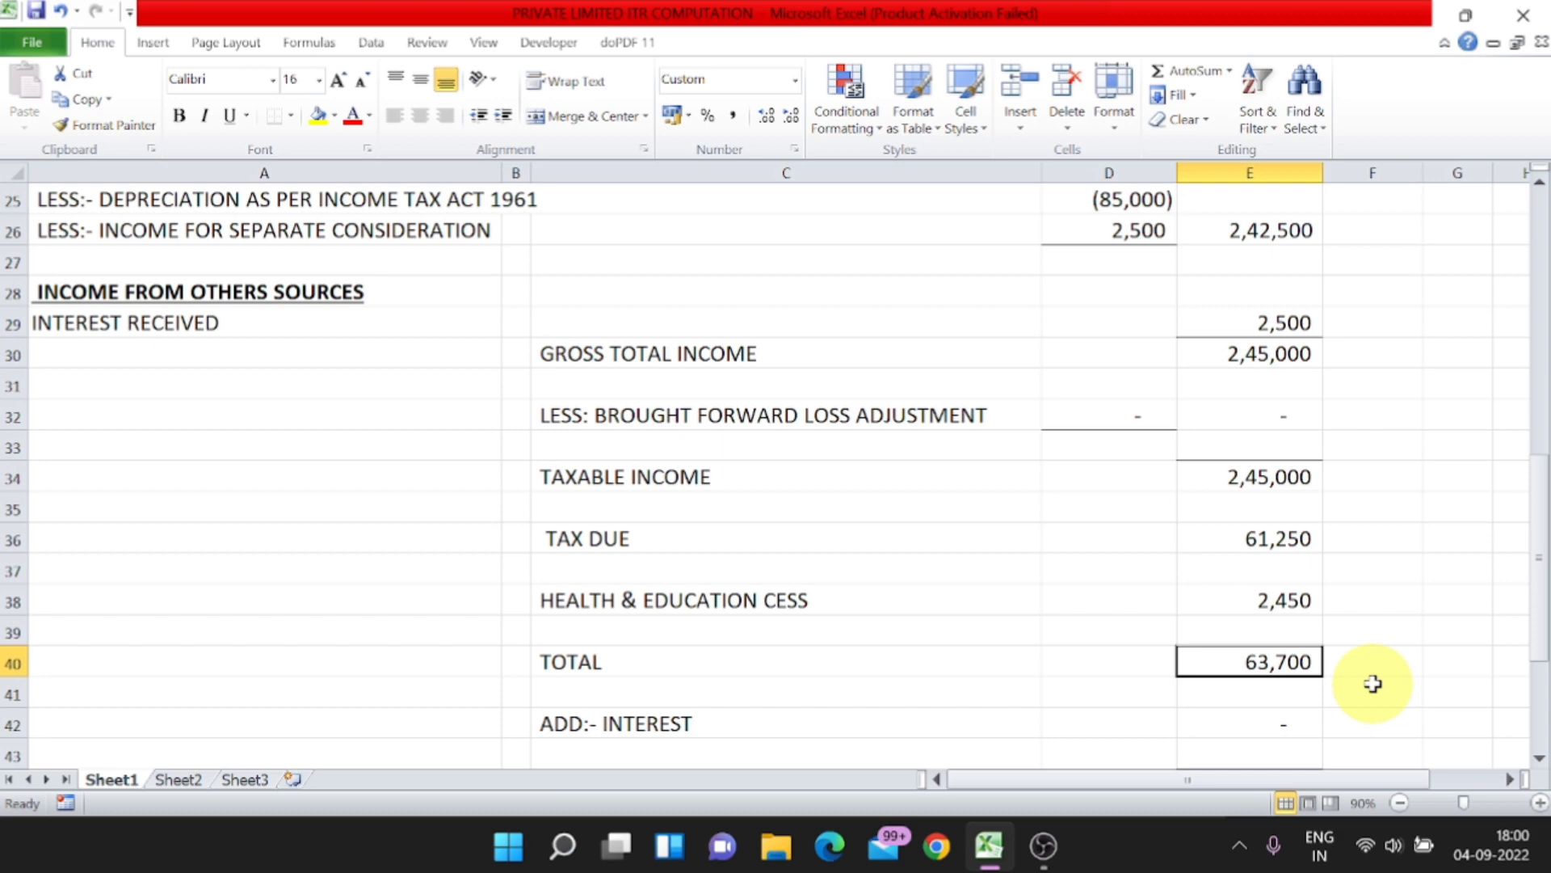
key(F2)
key(Return)
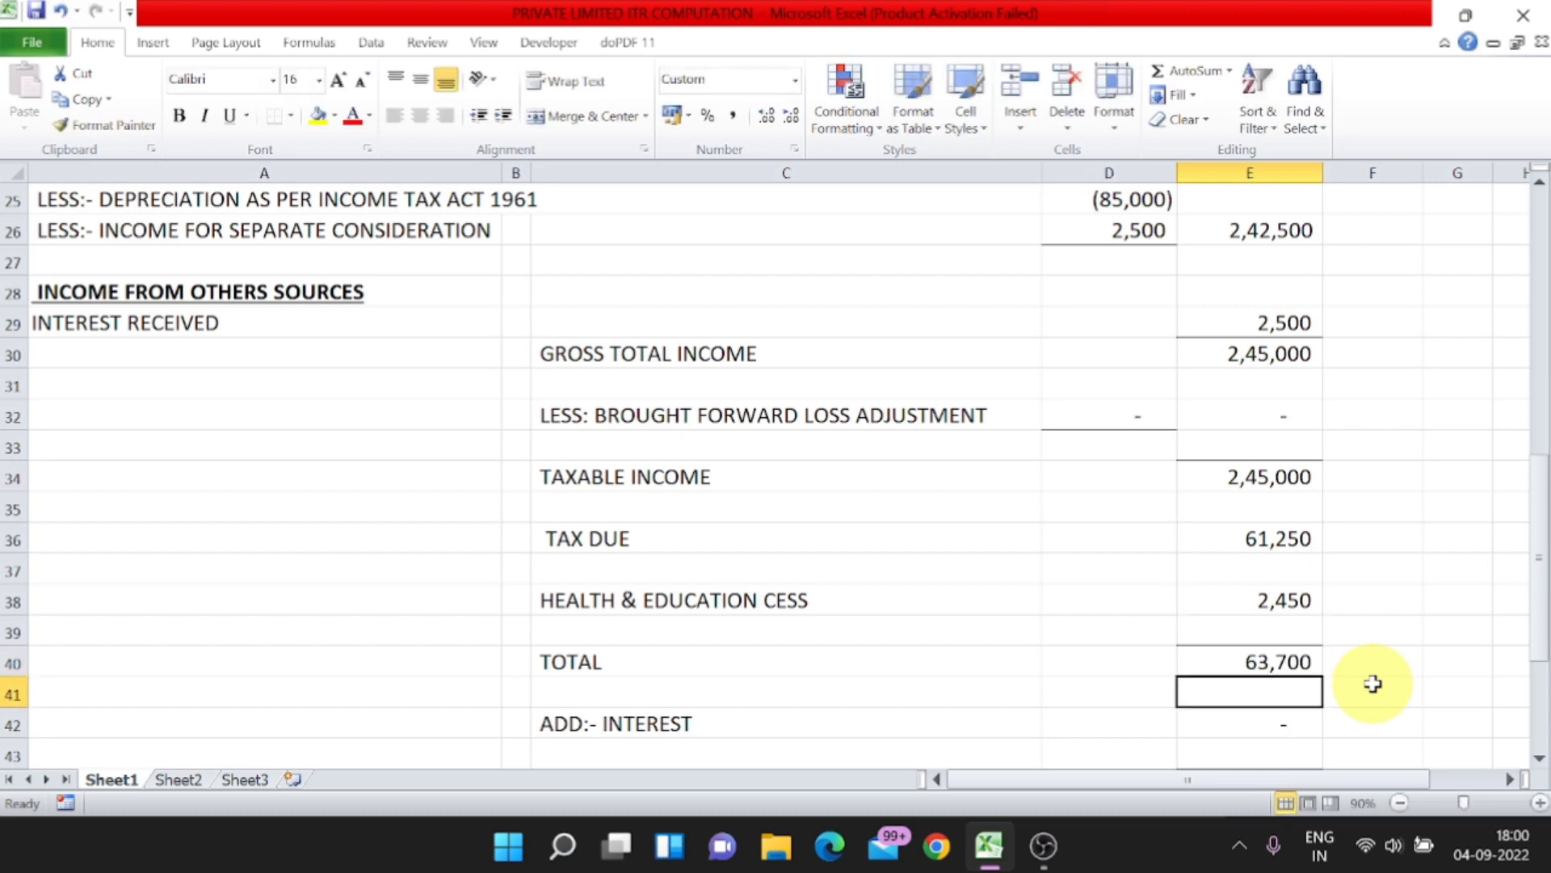
Step: Enter 5,500 as the added interest in cell E42
scroll(1372, 683, down, 2)
click(752, 555)
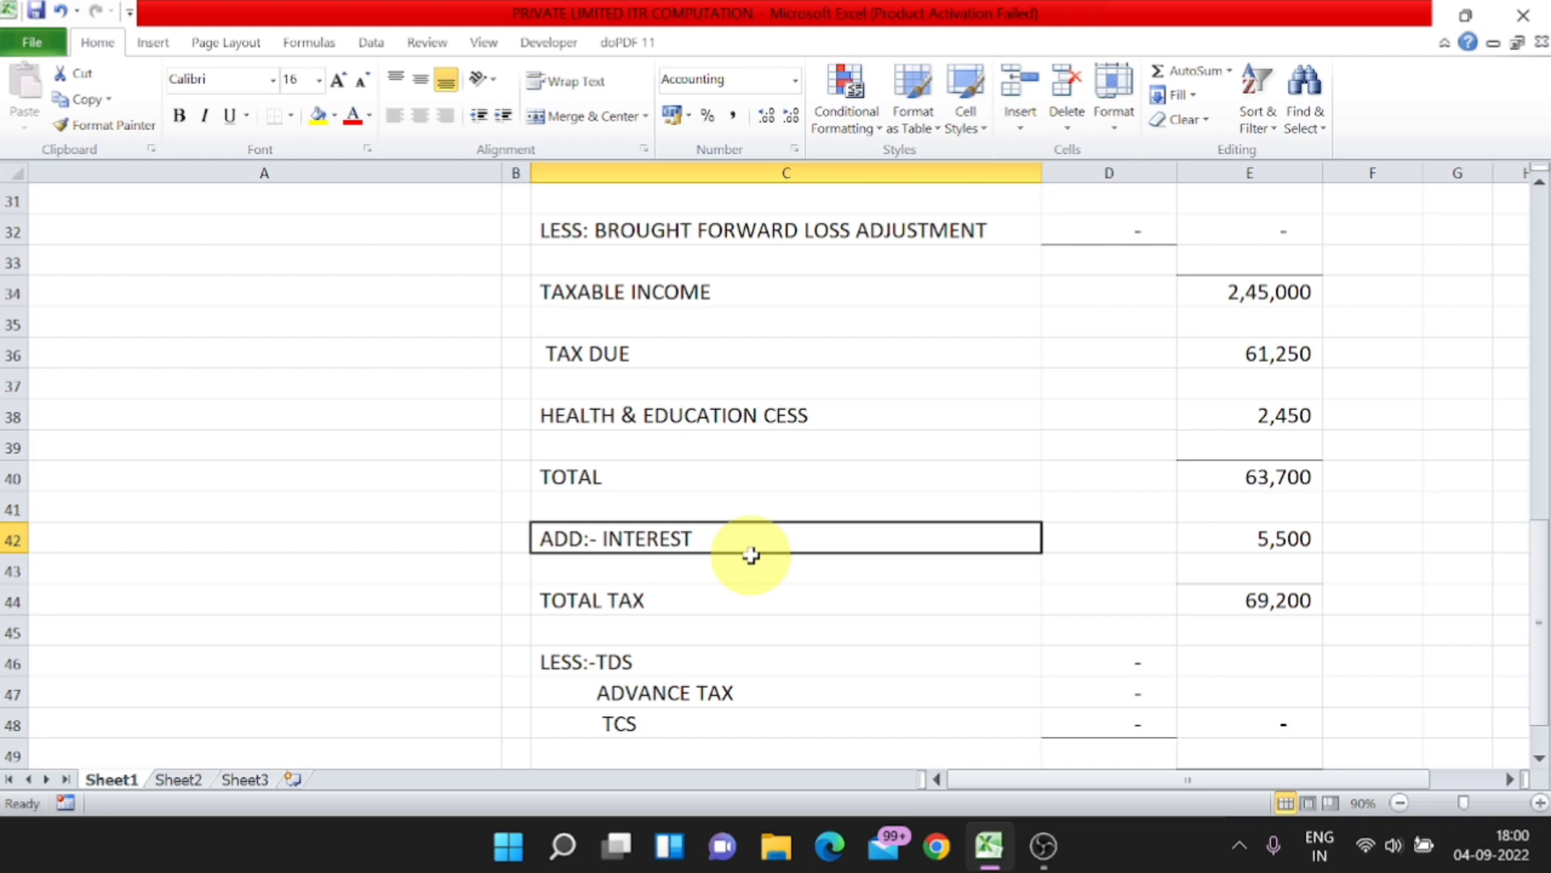
click(1264, 537)
Step: Inspect the total tax formula in cell E44 and leave it as it is
click(1267, 600)
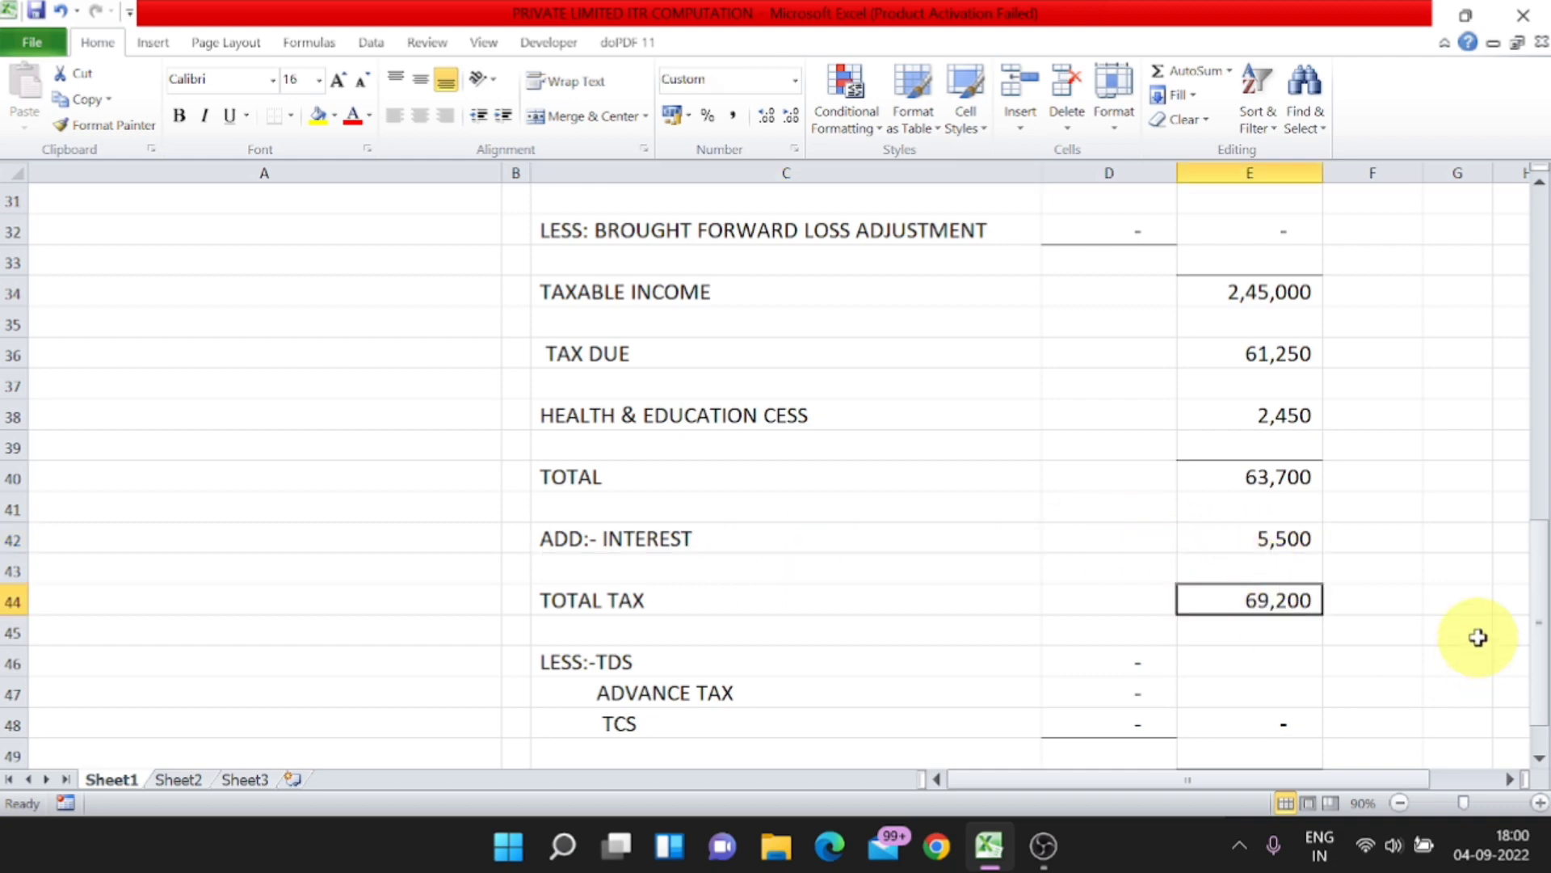
key(F2)
key(Return)
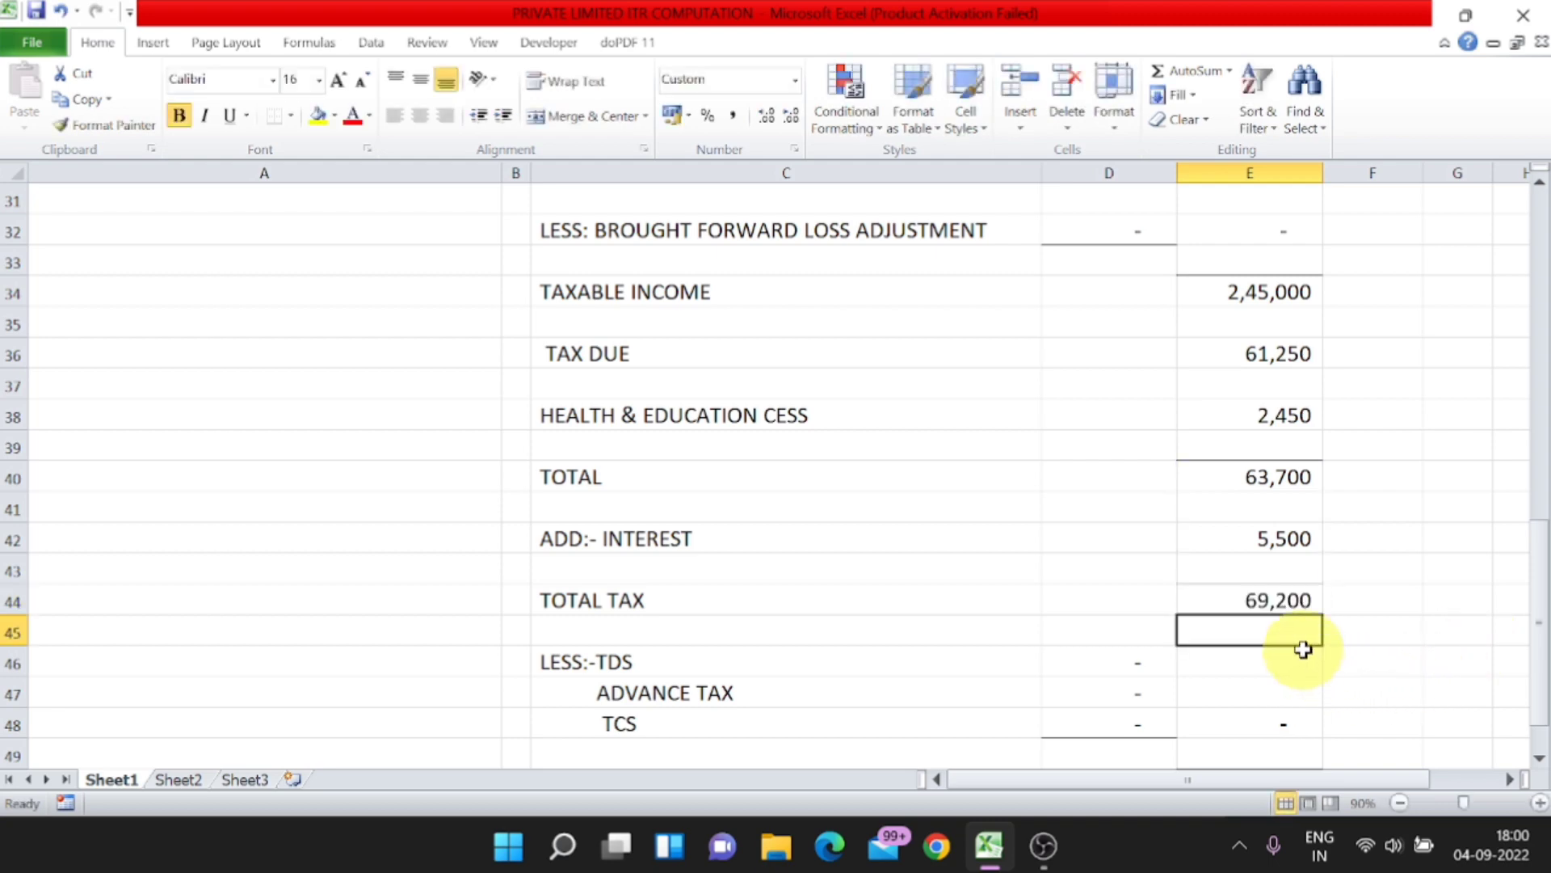
Step: Check the tax due / refund amount in cell E50 against the income and tax rows above it
scroll(1304, 645, down, 1)
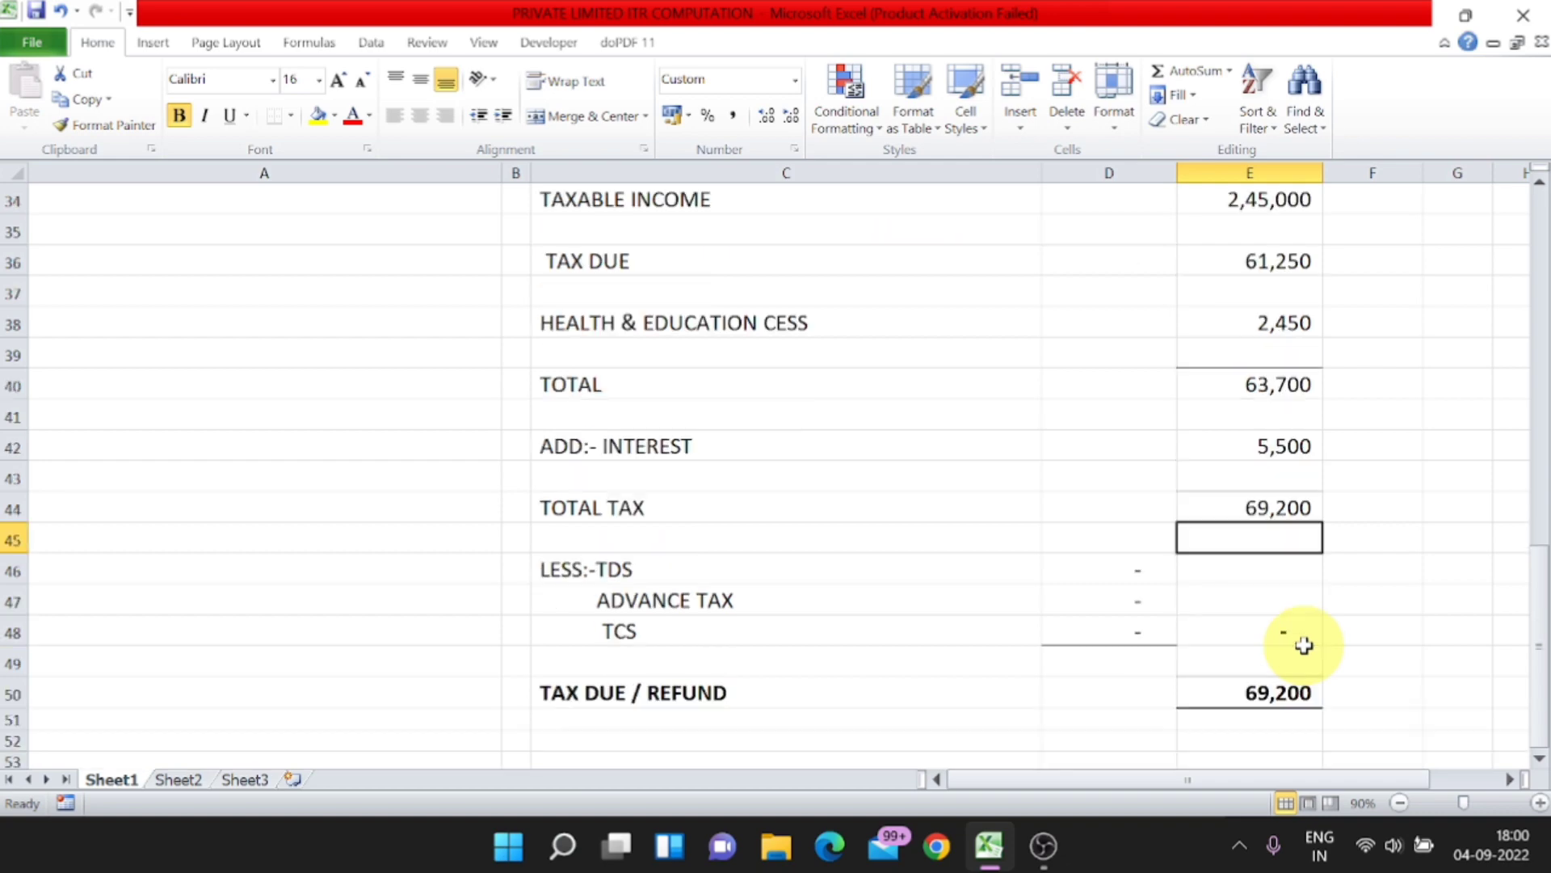
click(718, 691)
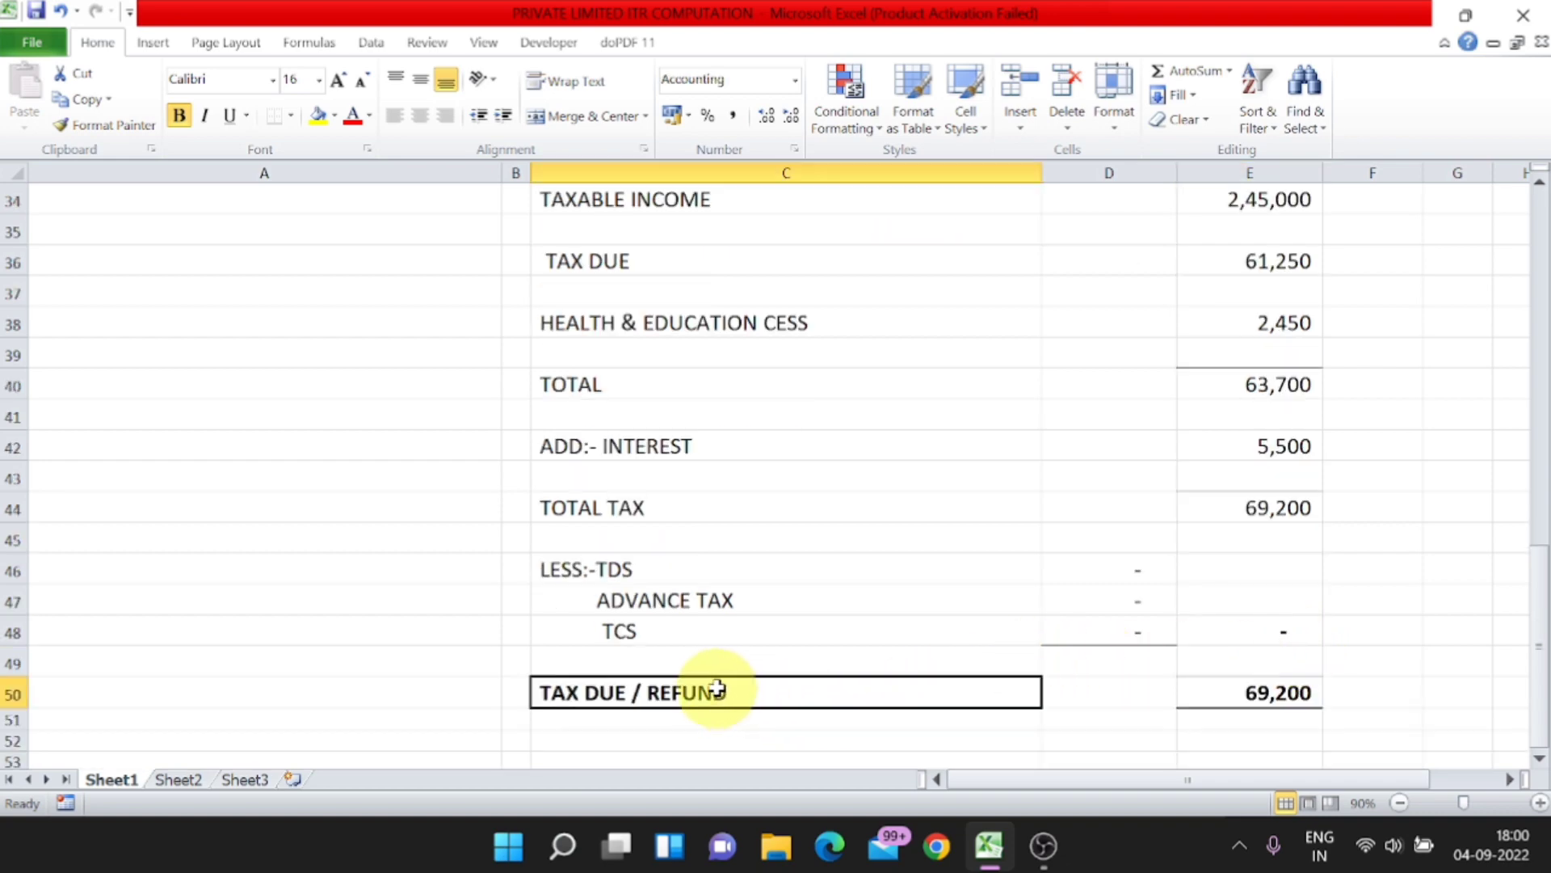
click(1297, 700)
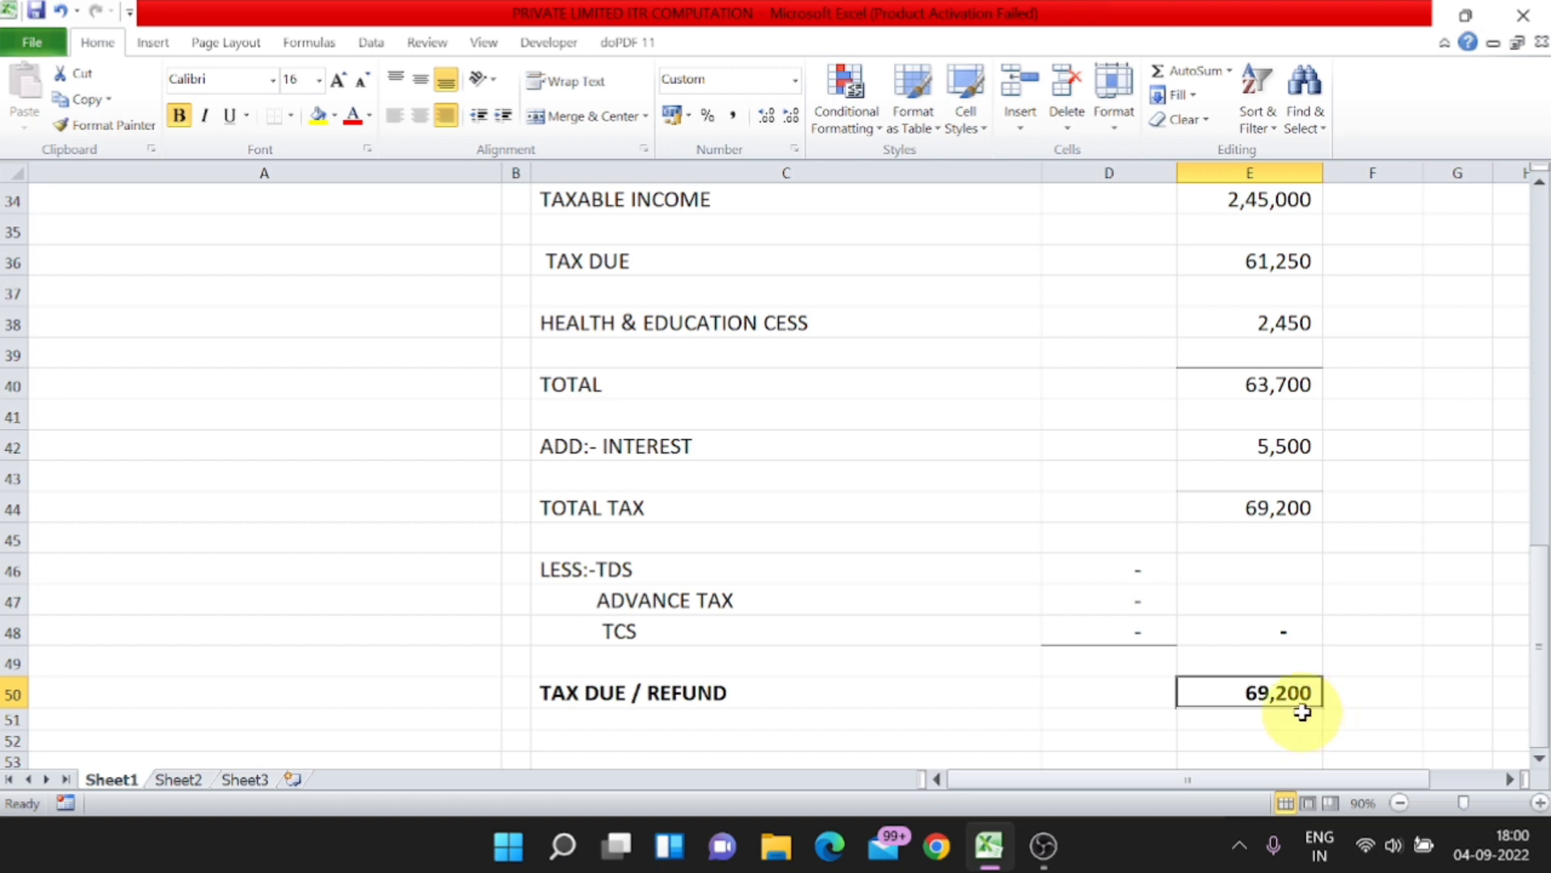
scroll(1292, 703, up, 5)
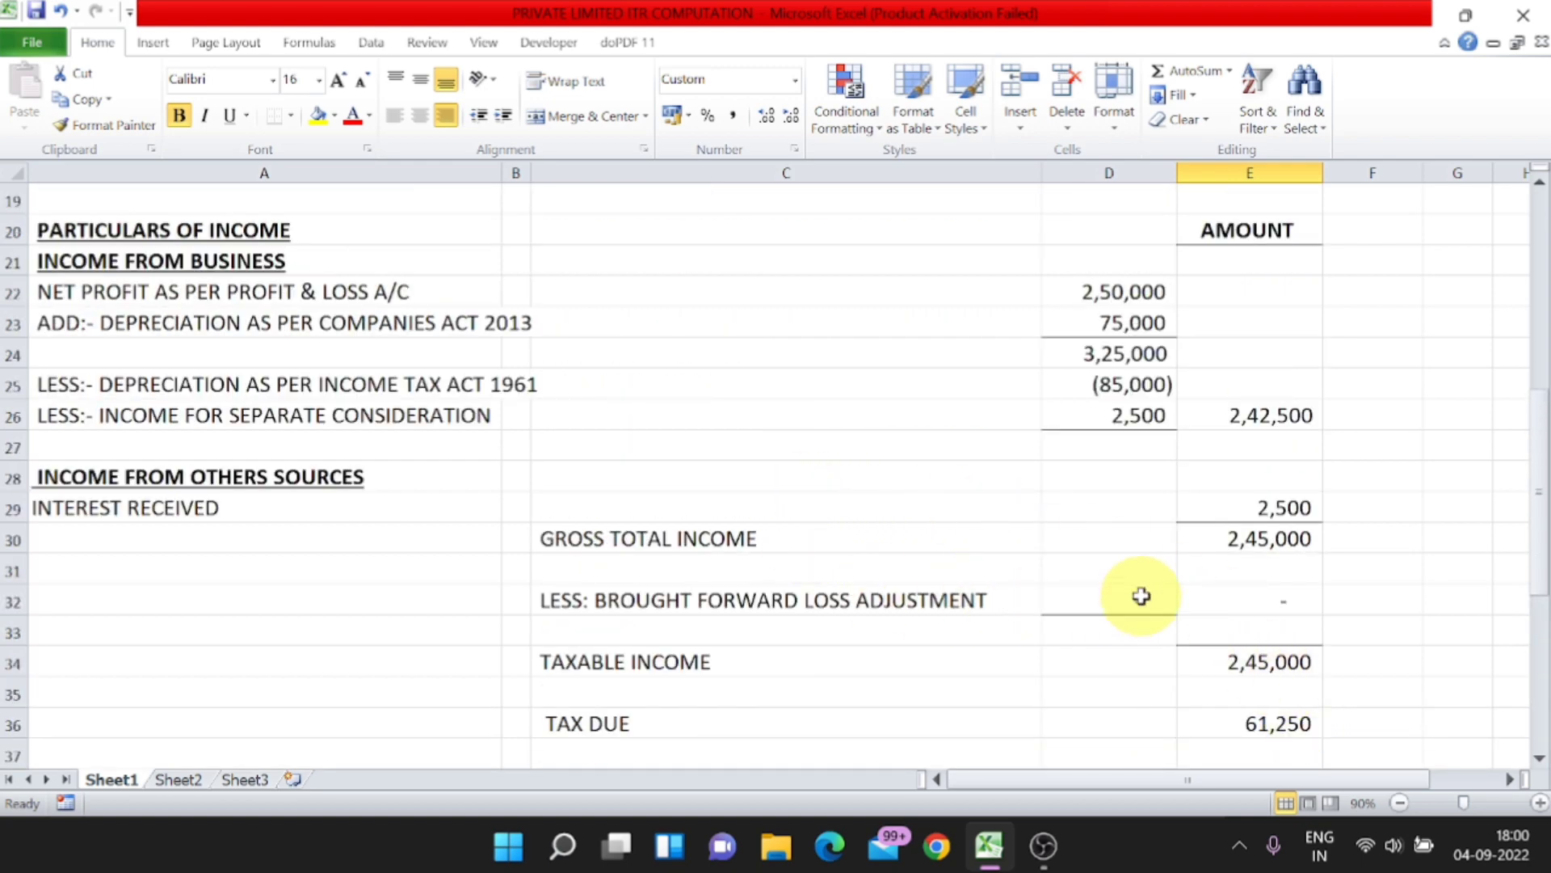
scroll(1141, 597, down, 2)
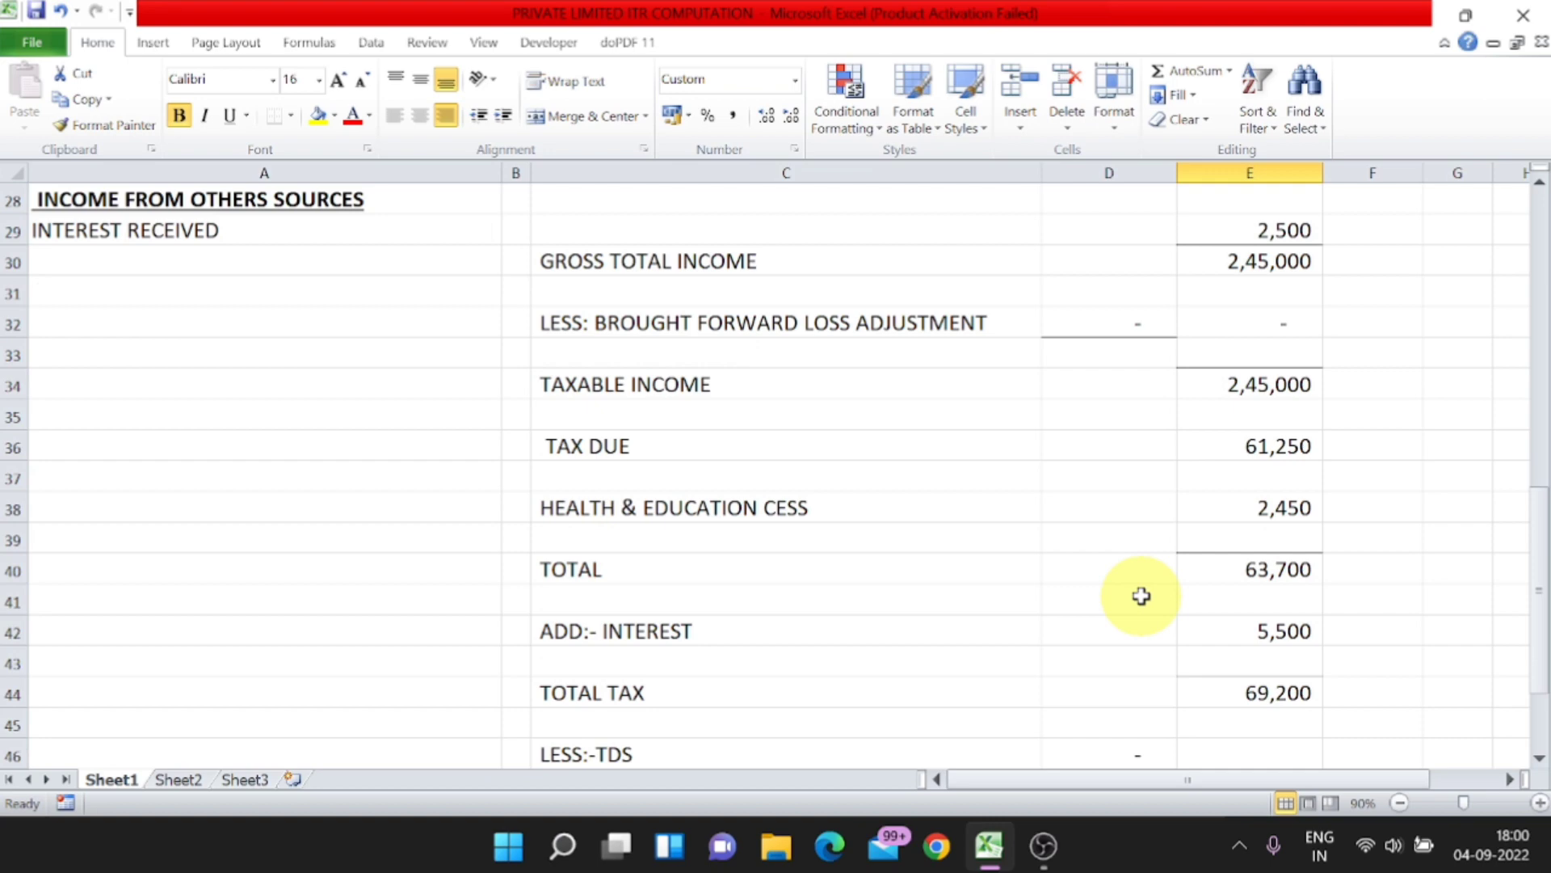
scroll(1141, 597, down, 1)
scroll(1139, 602, down, 2)
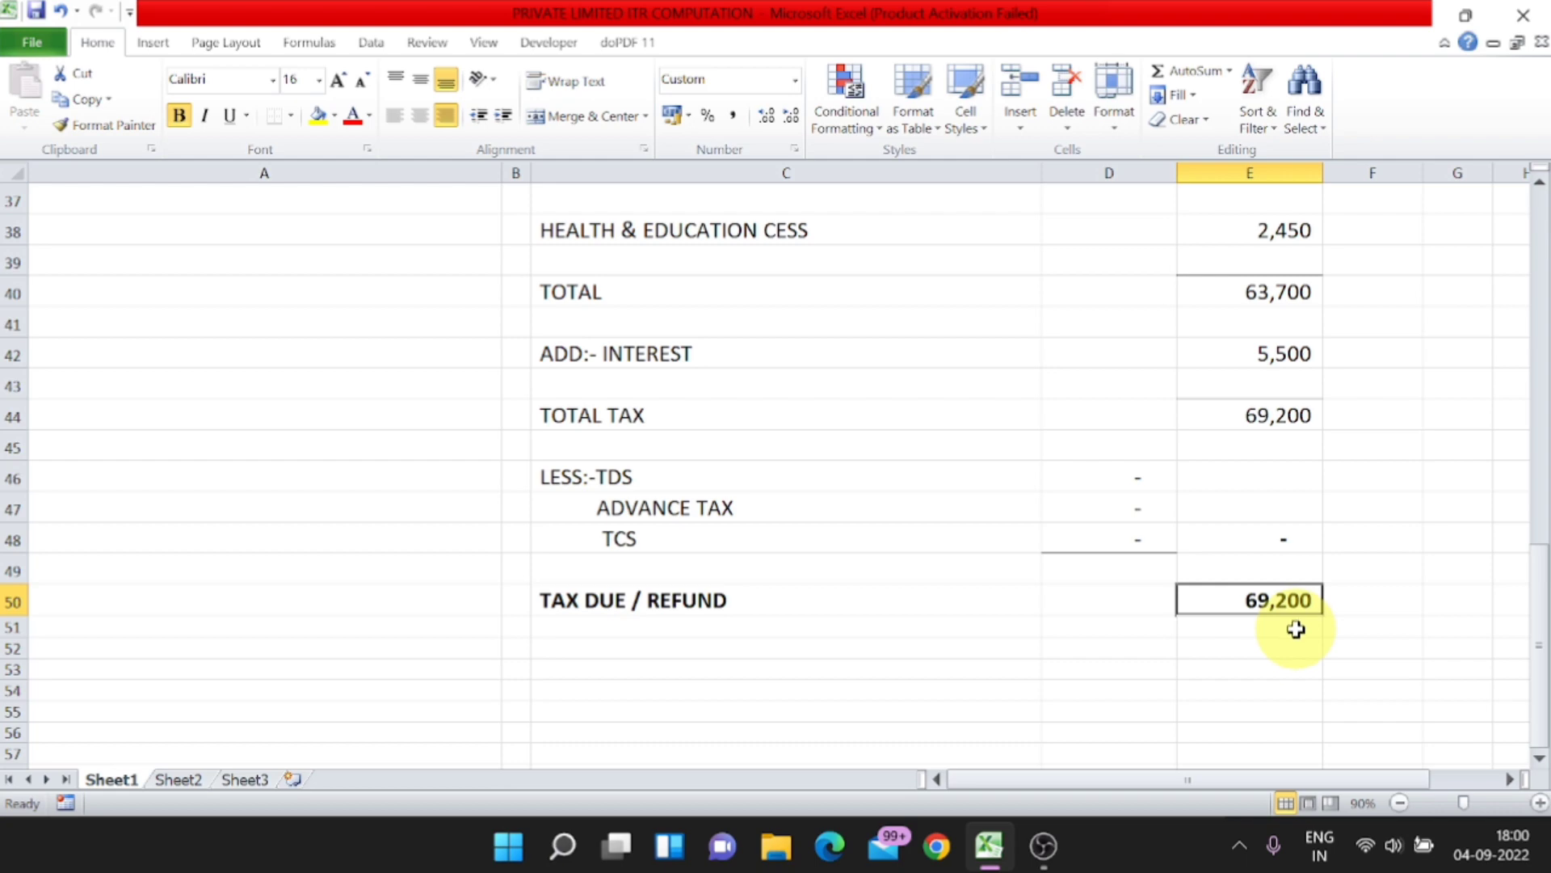
Step: Review the TDS, advance tax and TCS deduction rows and the tax due / refund amount they affect
click(608, 478)
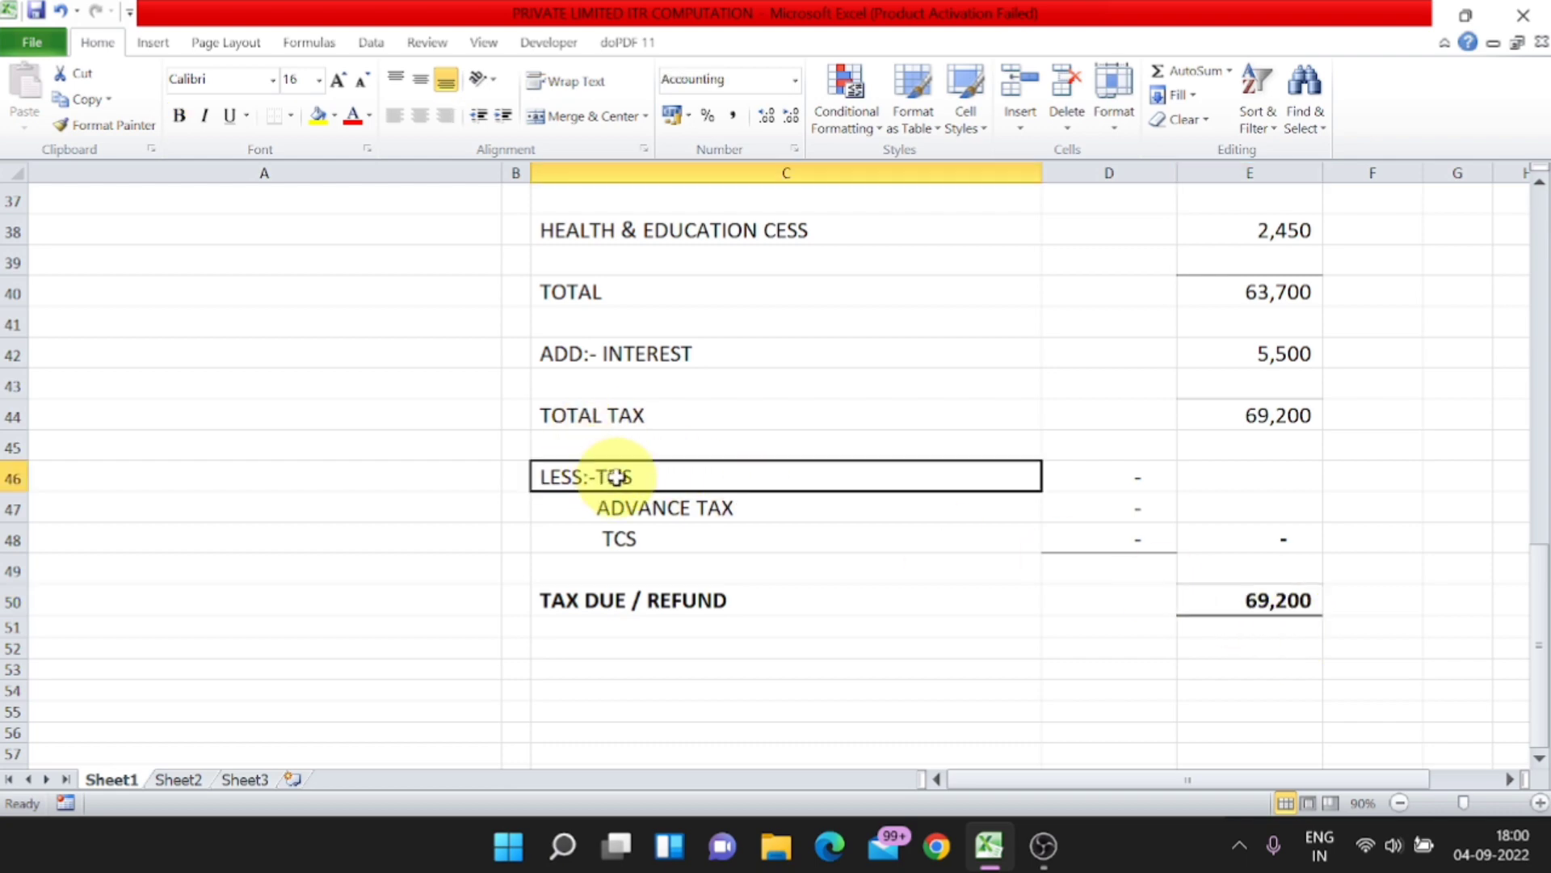
click(671, 509)
click(672, 536)
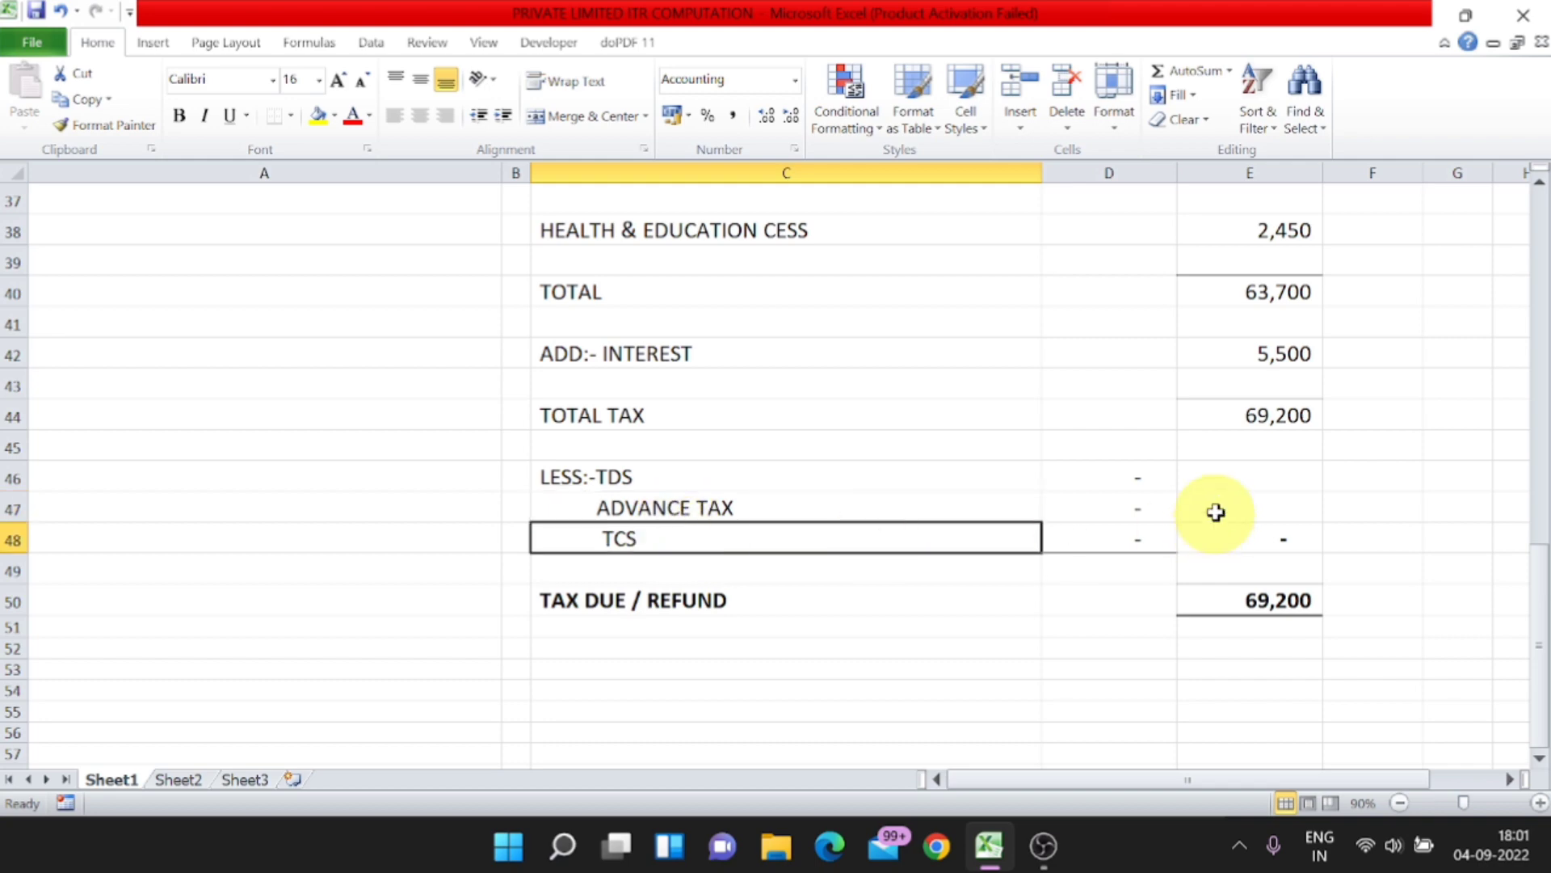
click(608, 478)
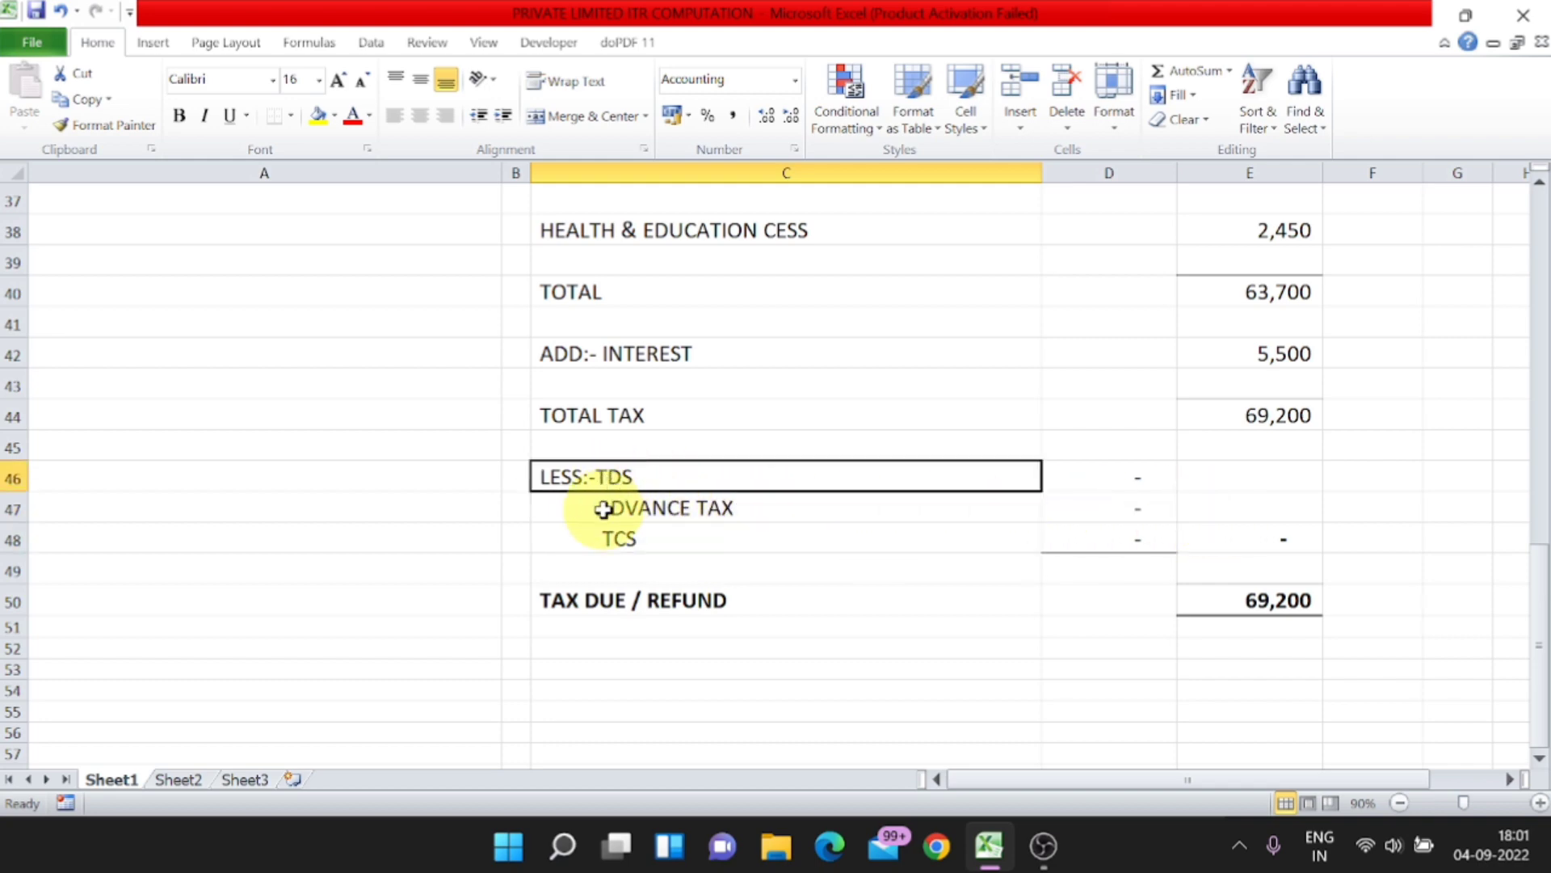
click(638, 508)
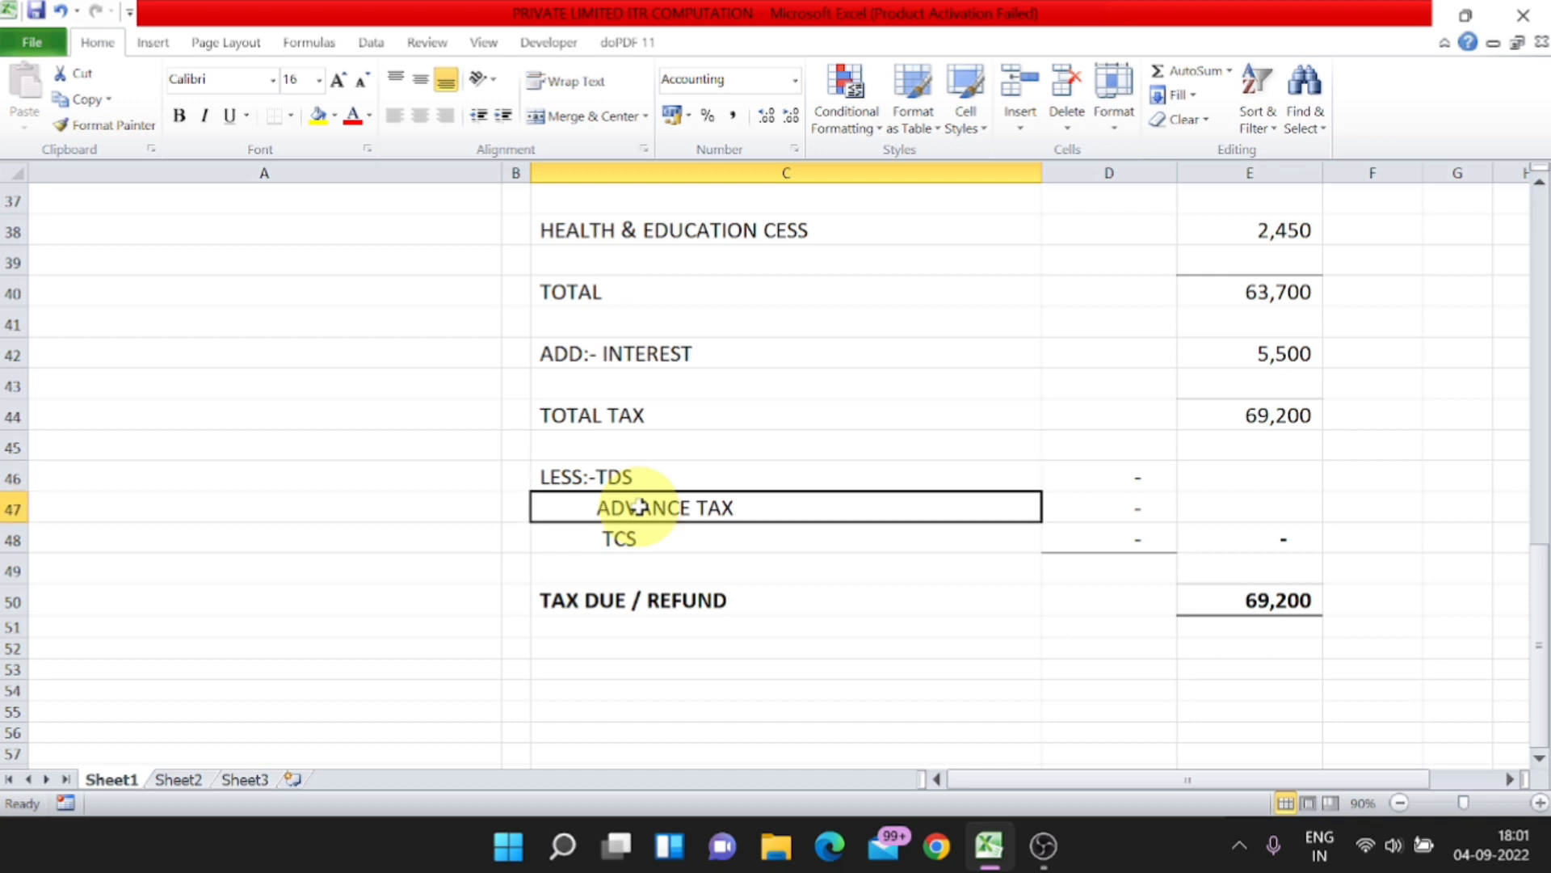
click(644, 538)
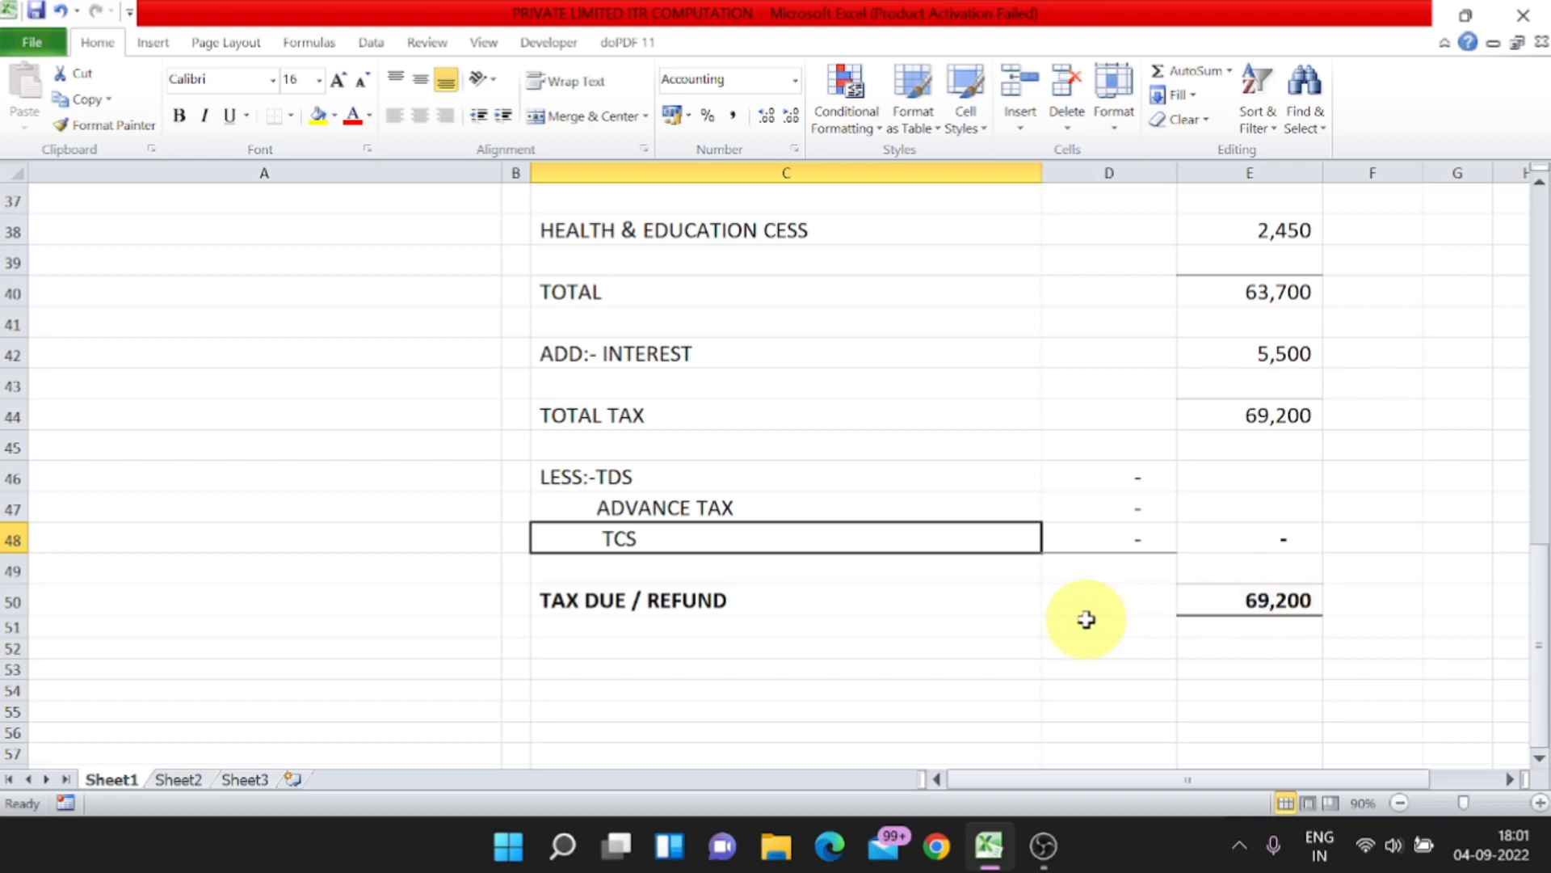
click(1246, 602)
Step: Look over the whole statement from the company details to the final tax, ending at the Companies Act 2013 depreciation row
scroll(879, 572, up, 12)
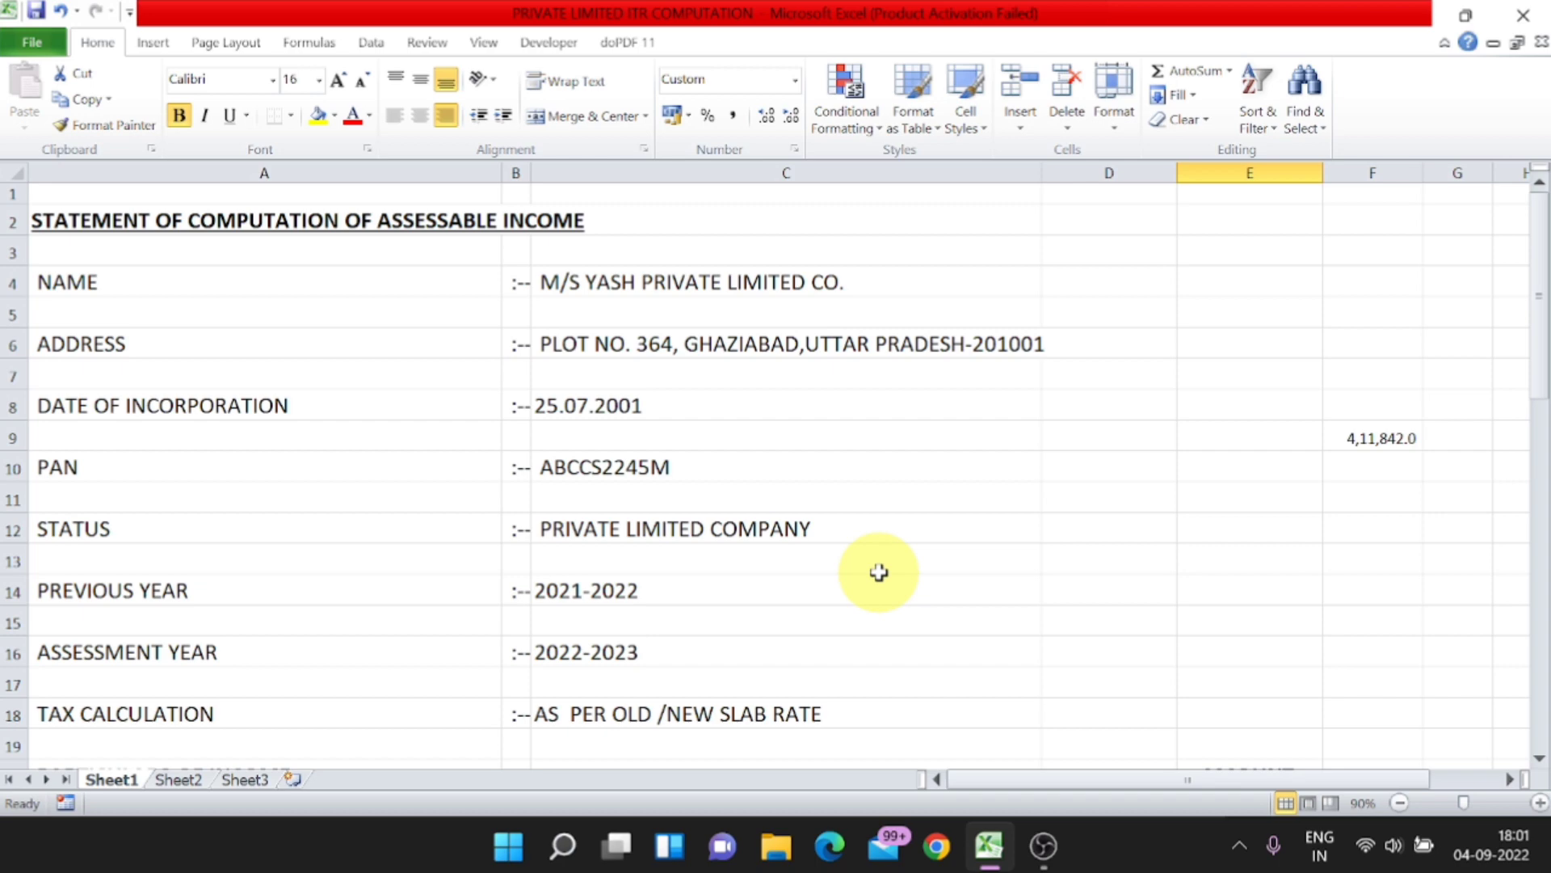
scroll(879, 572, down, 8)
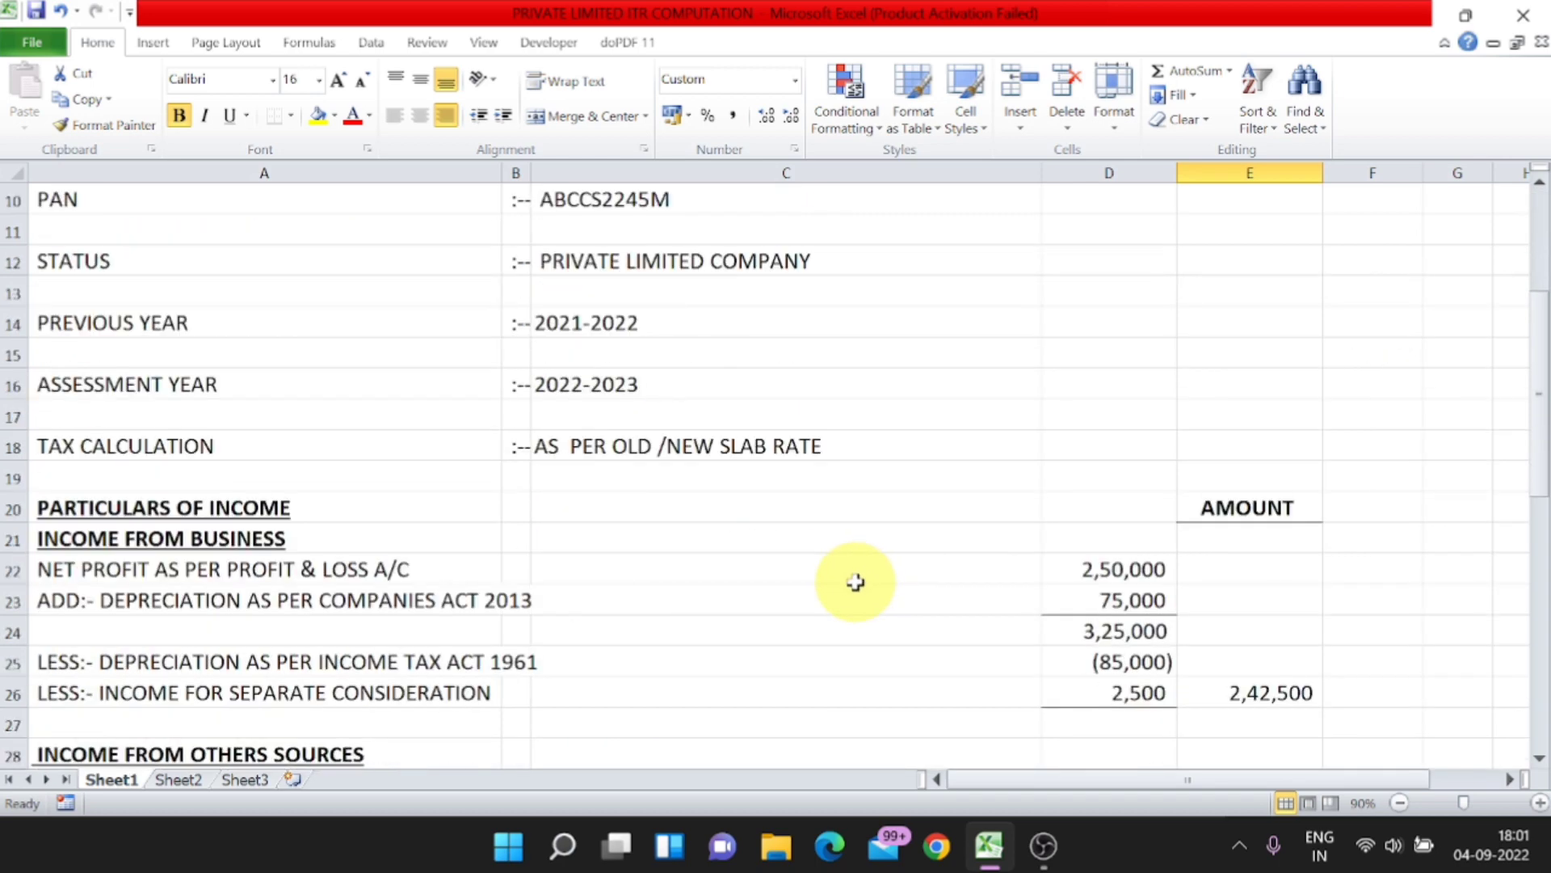
scroll(855, 582, down, 3)
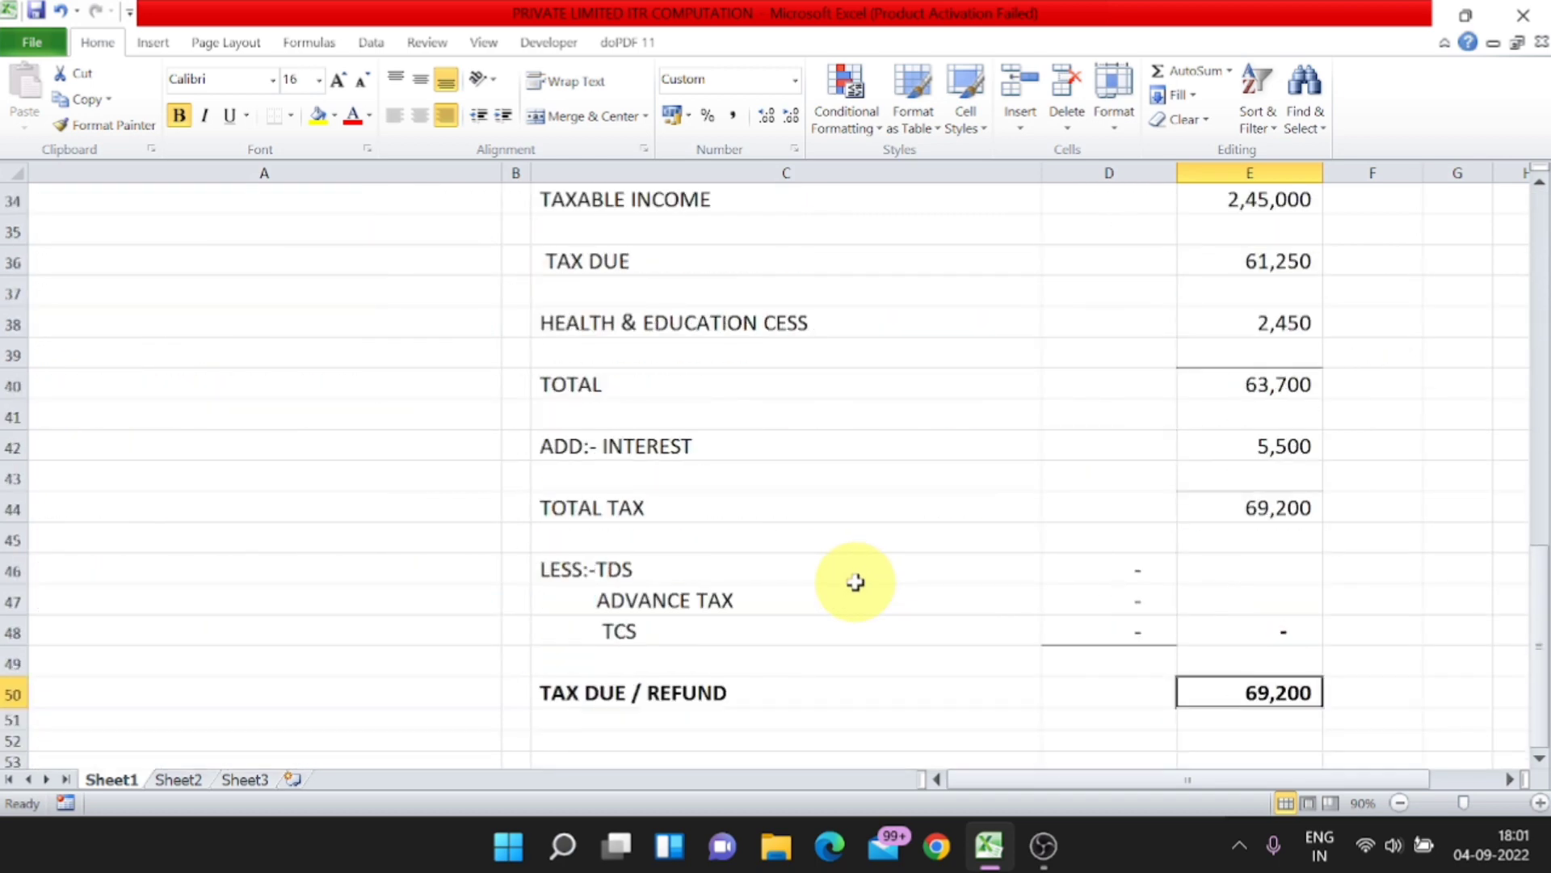
scroll(856, 581, up, 7)
scroll(855, 581, up, 4)
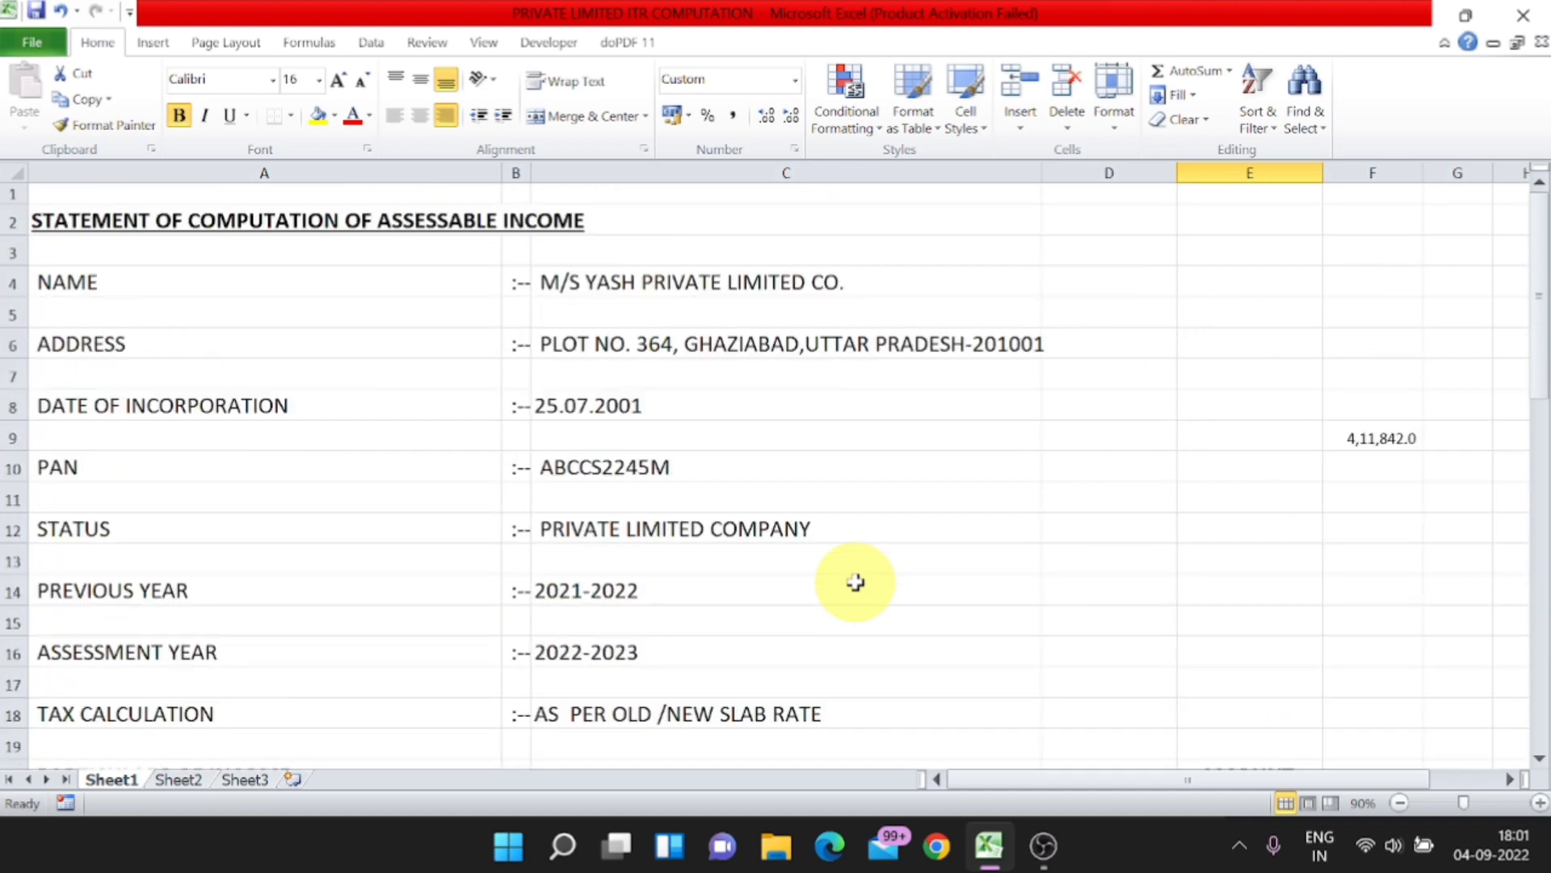
scroll(855, 582, down, 4)
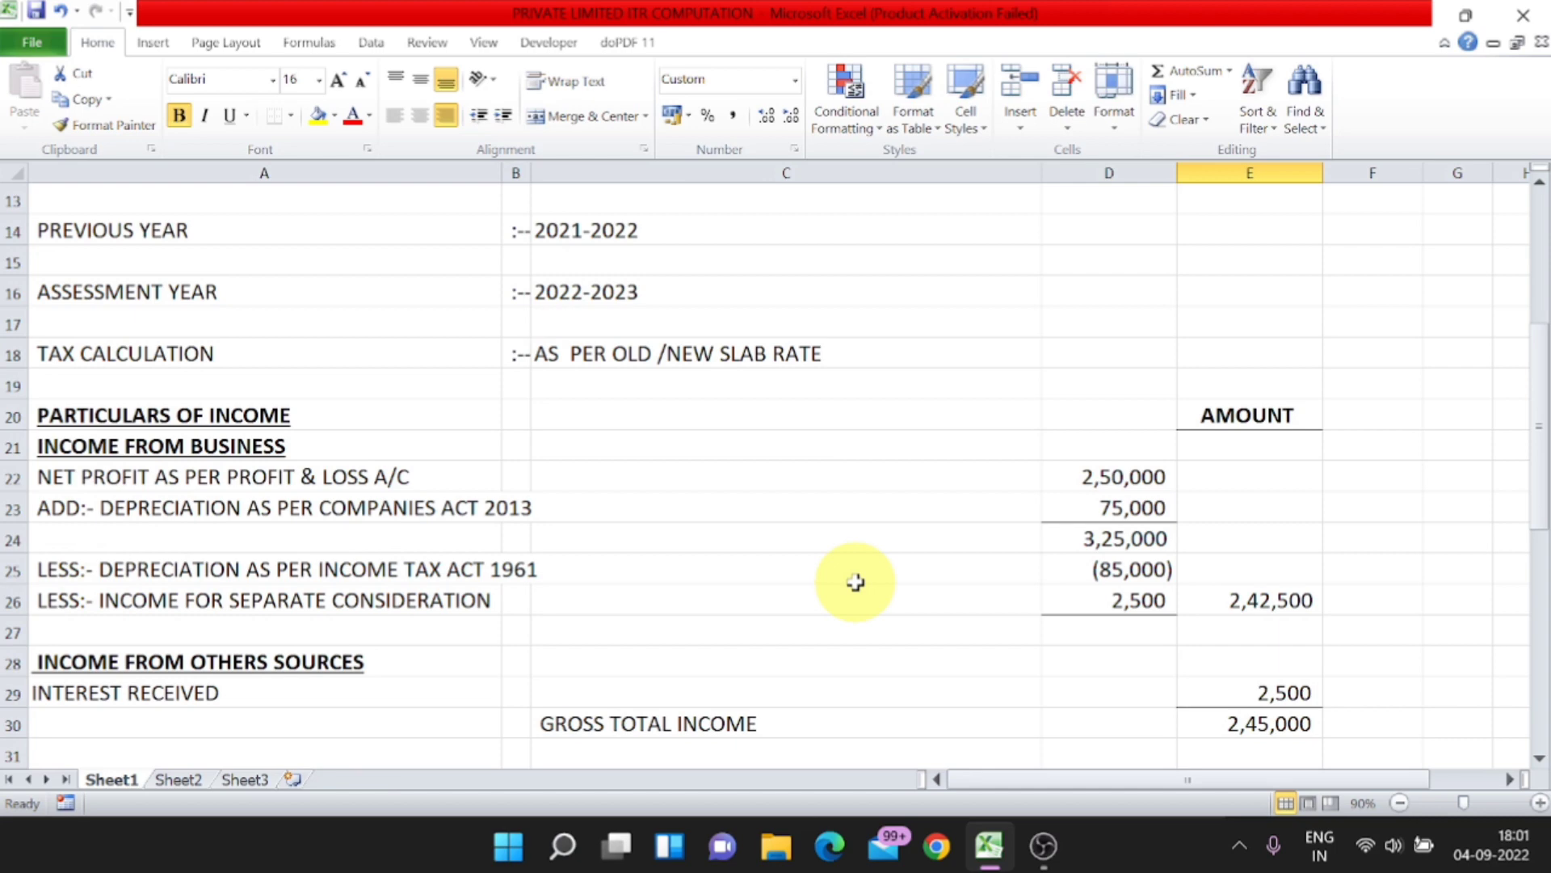
click(494, 518)
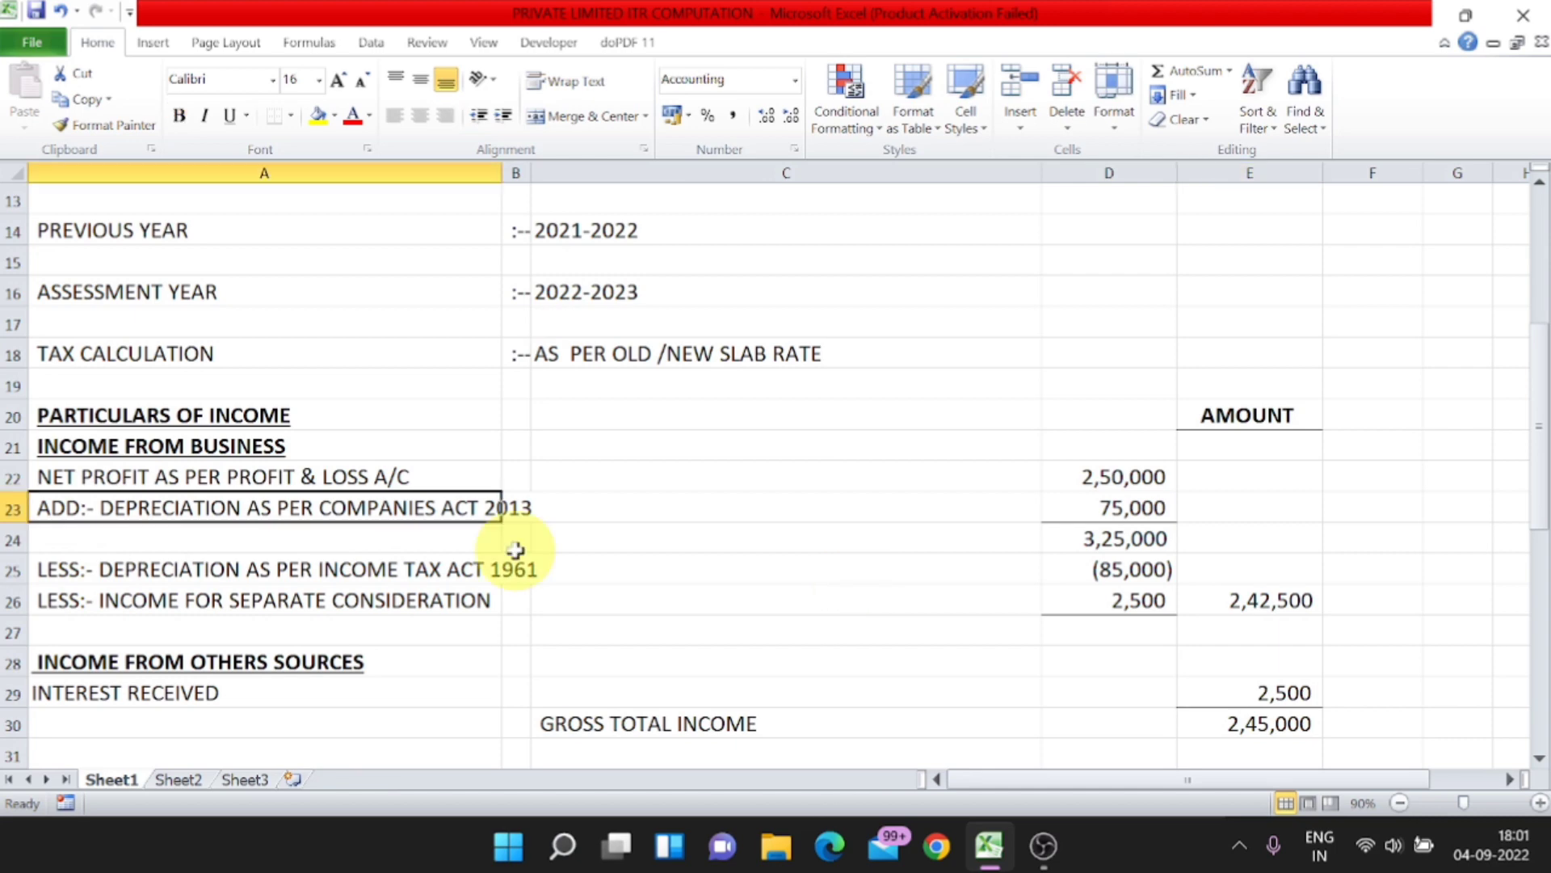